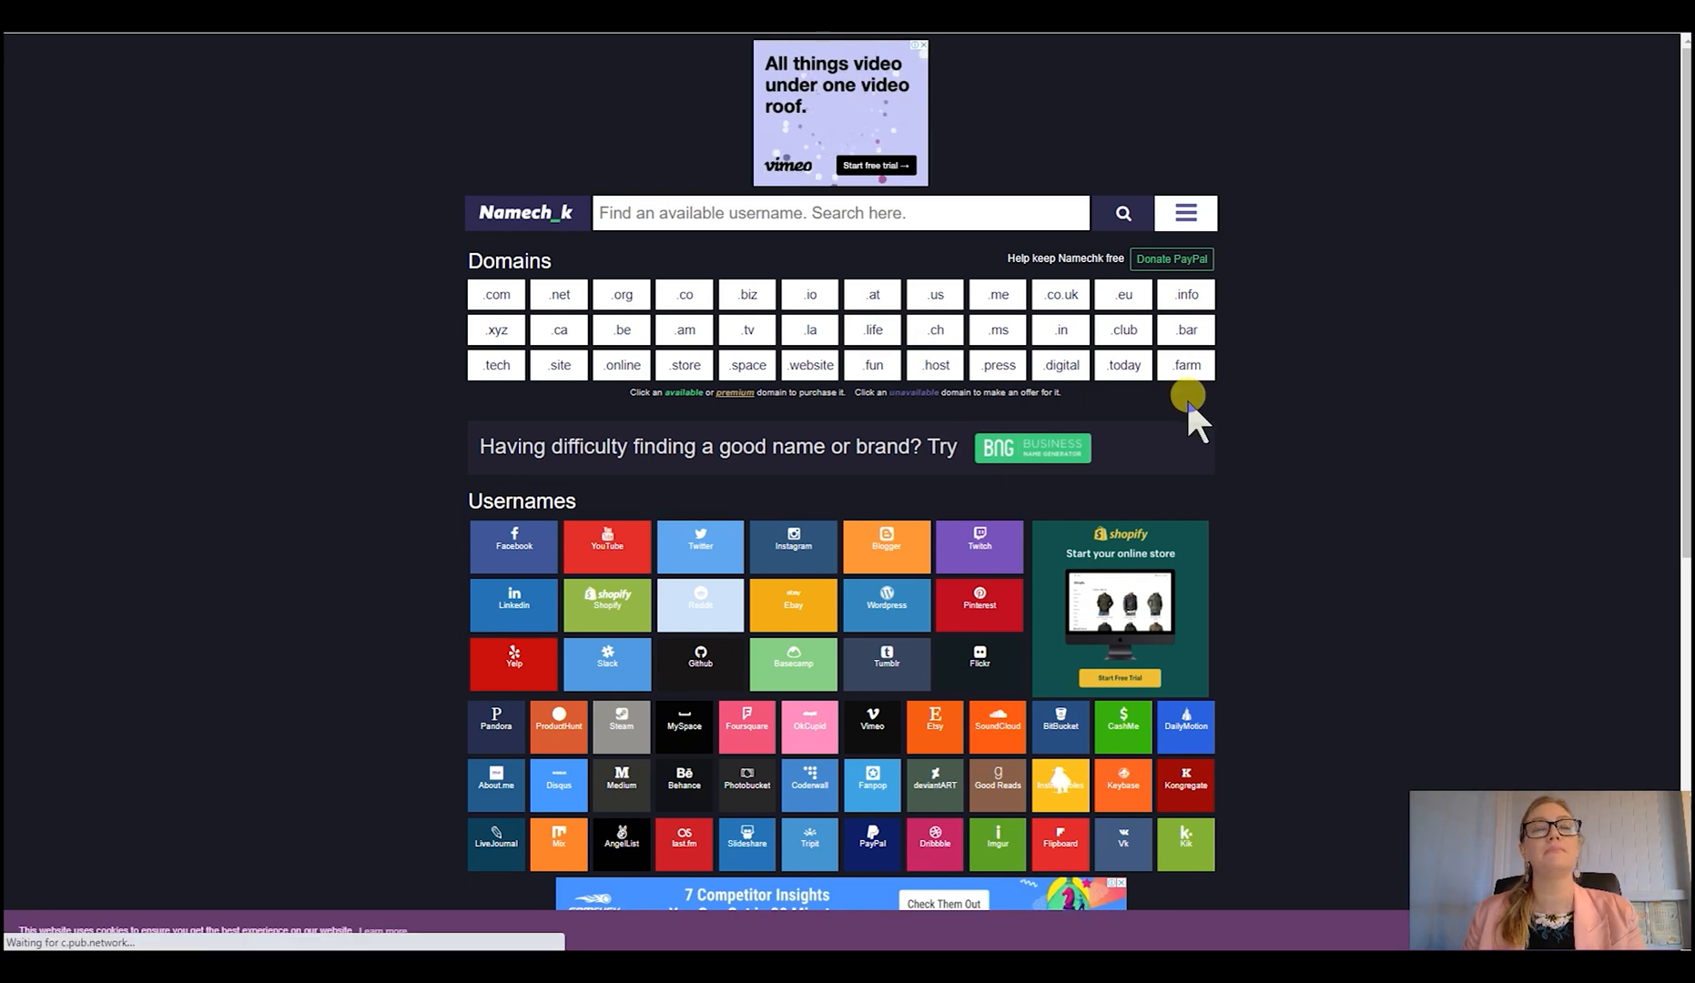
# - Check the availability of the name "beanielovers" across domains and social media usernames
pyautogui.click(692, 215)
pyautogui.scroll(-2, 692, 218)
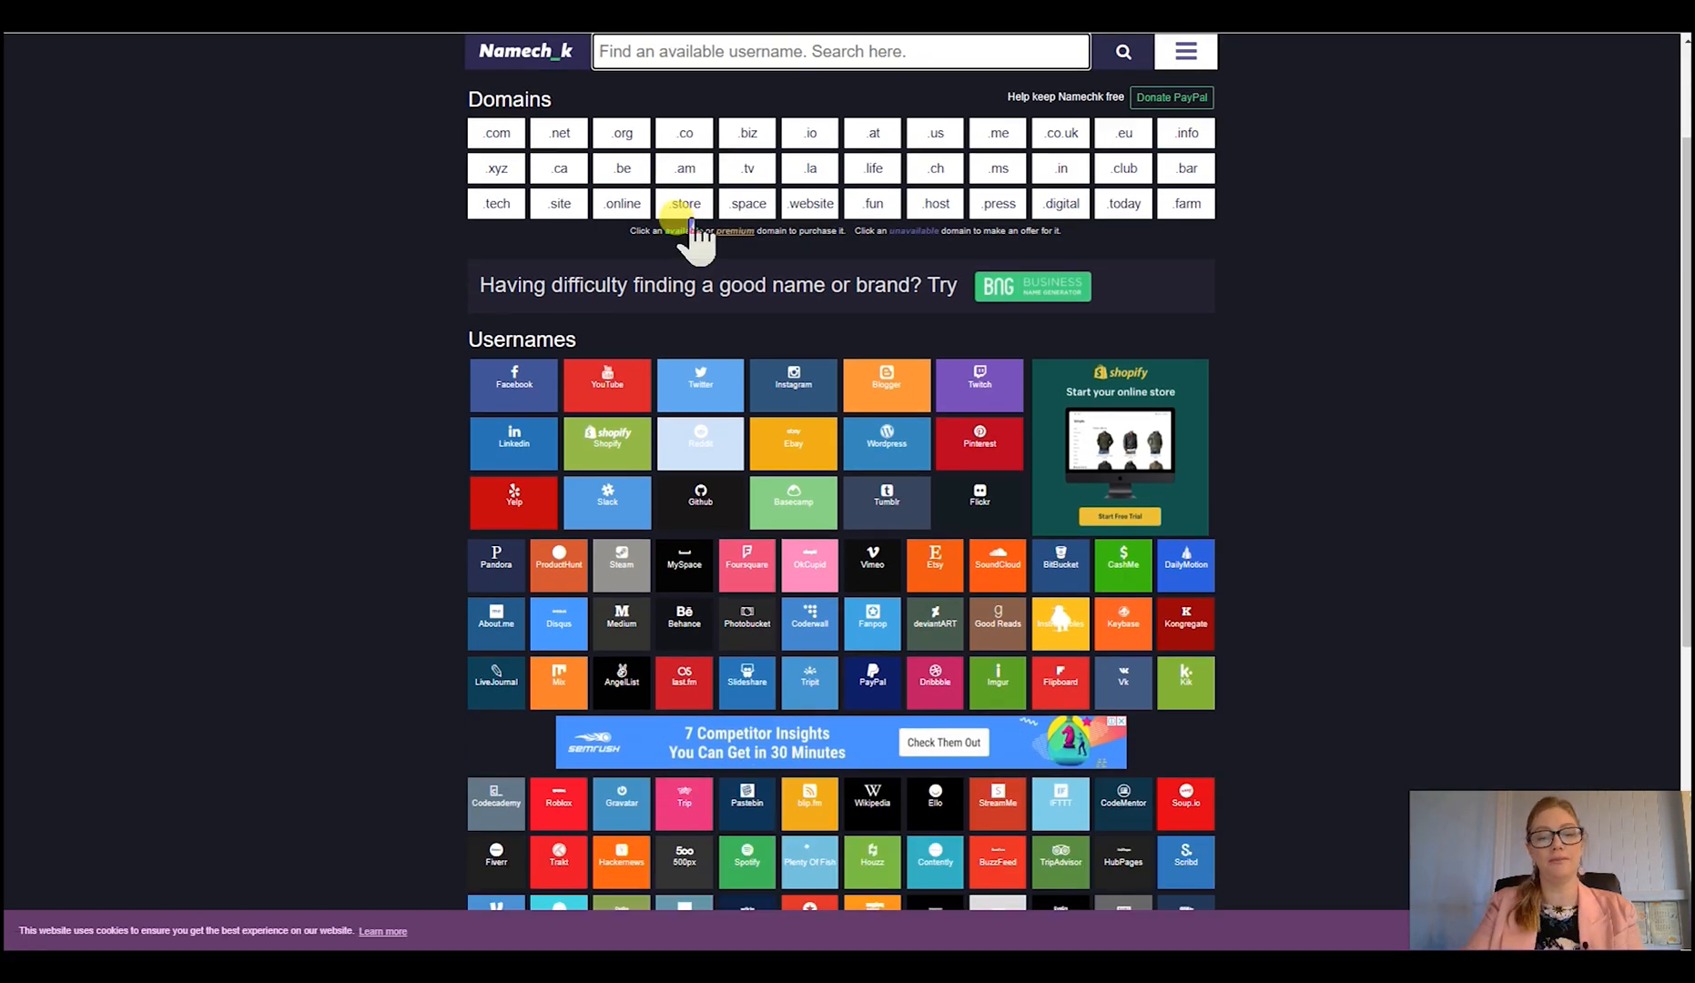
pyautogui.write('bean')
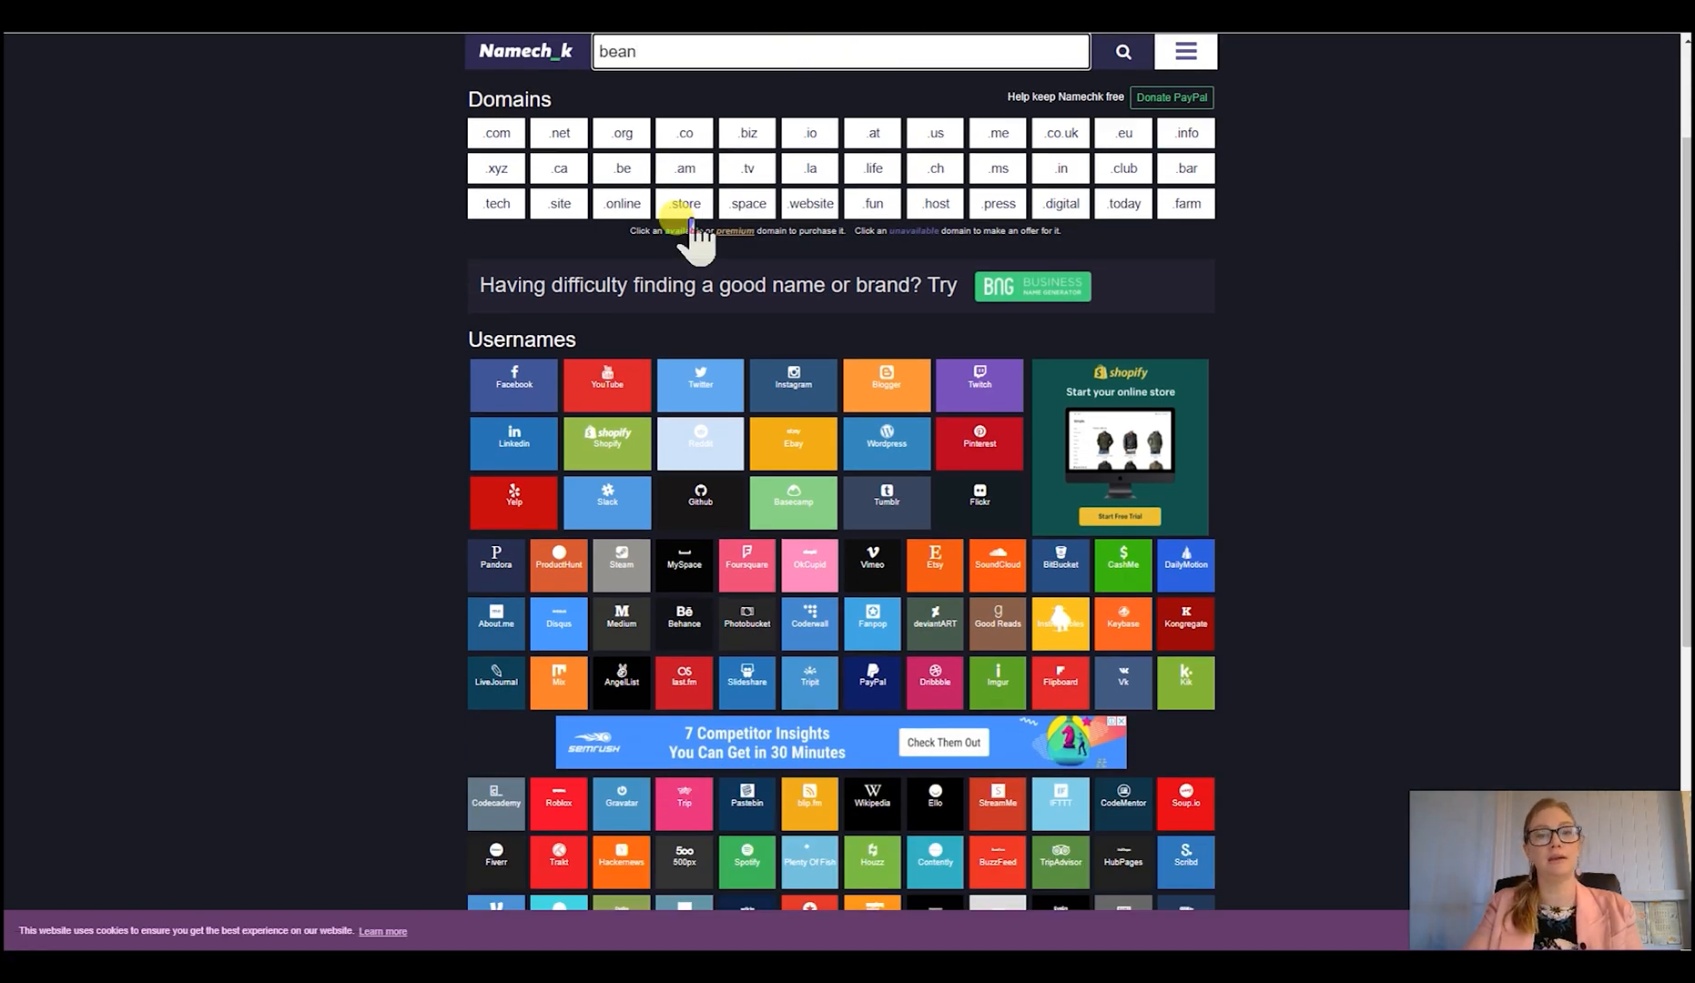
pyautogui.write('ielover')
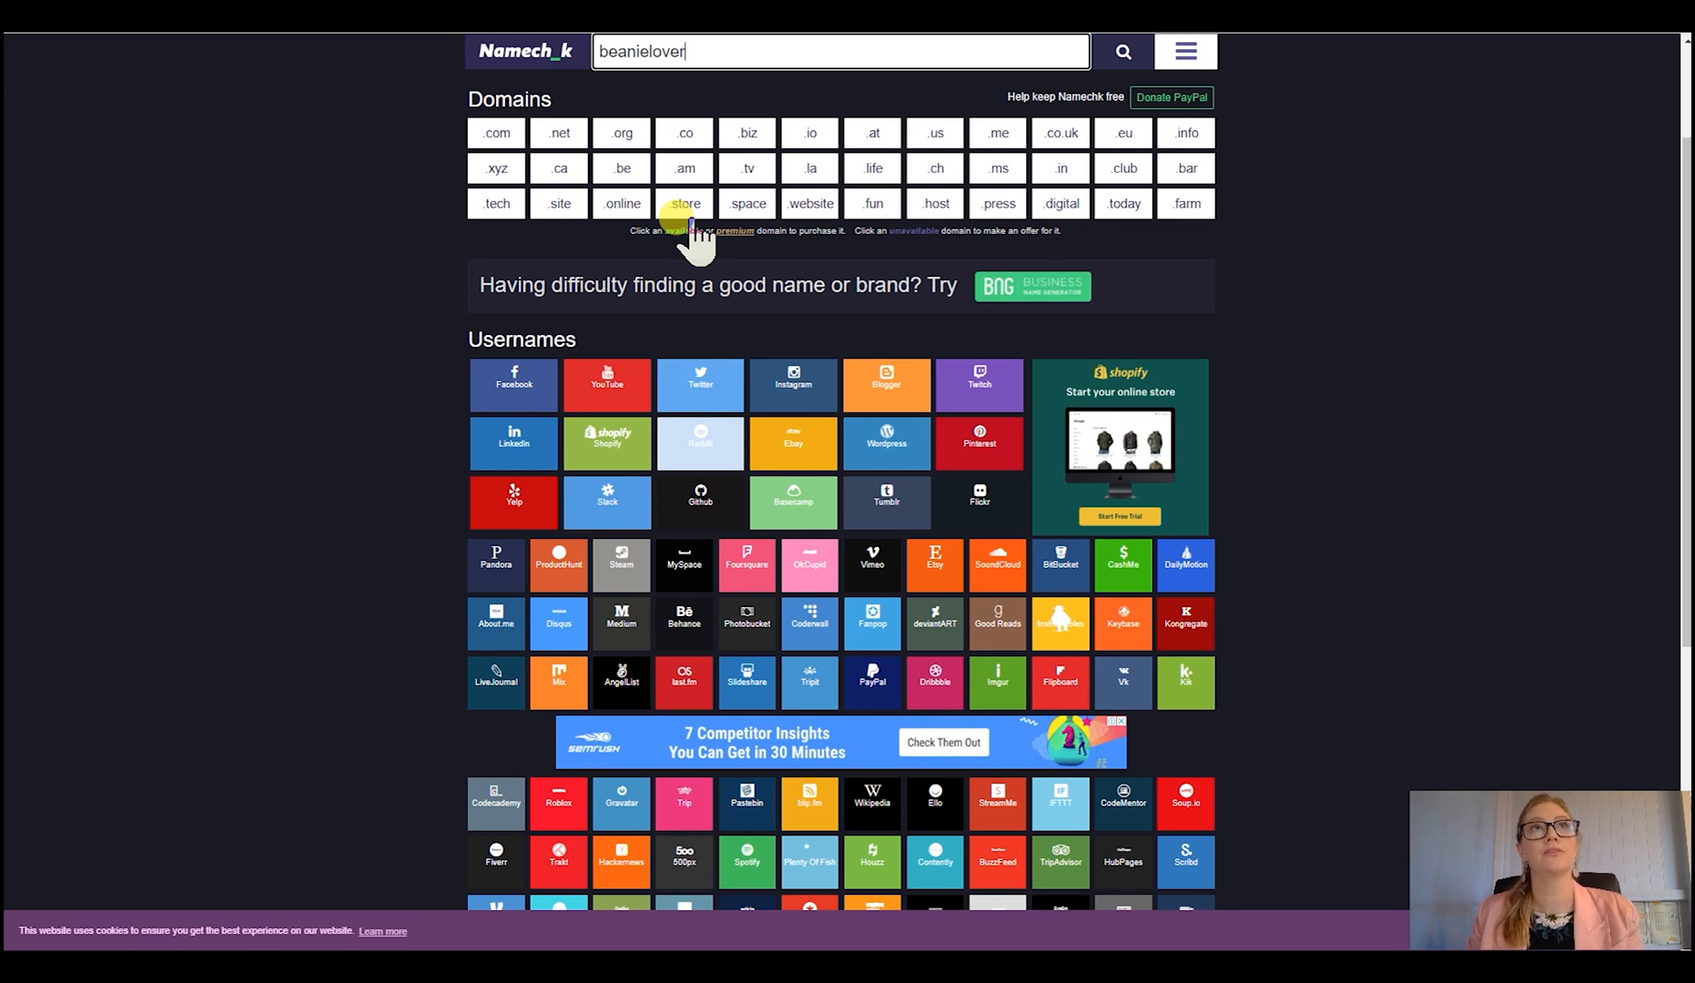
pyautogui.write('s')
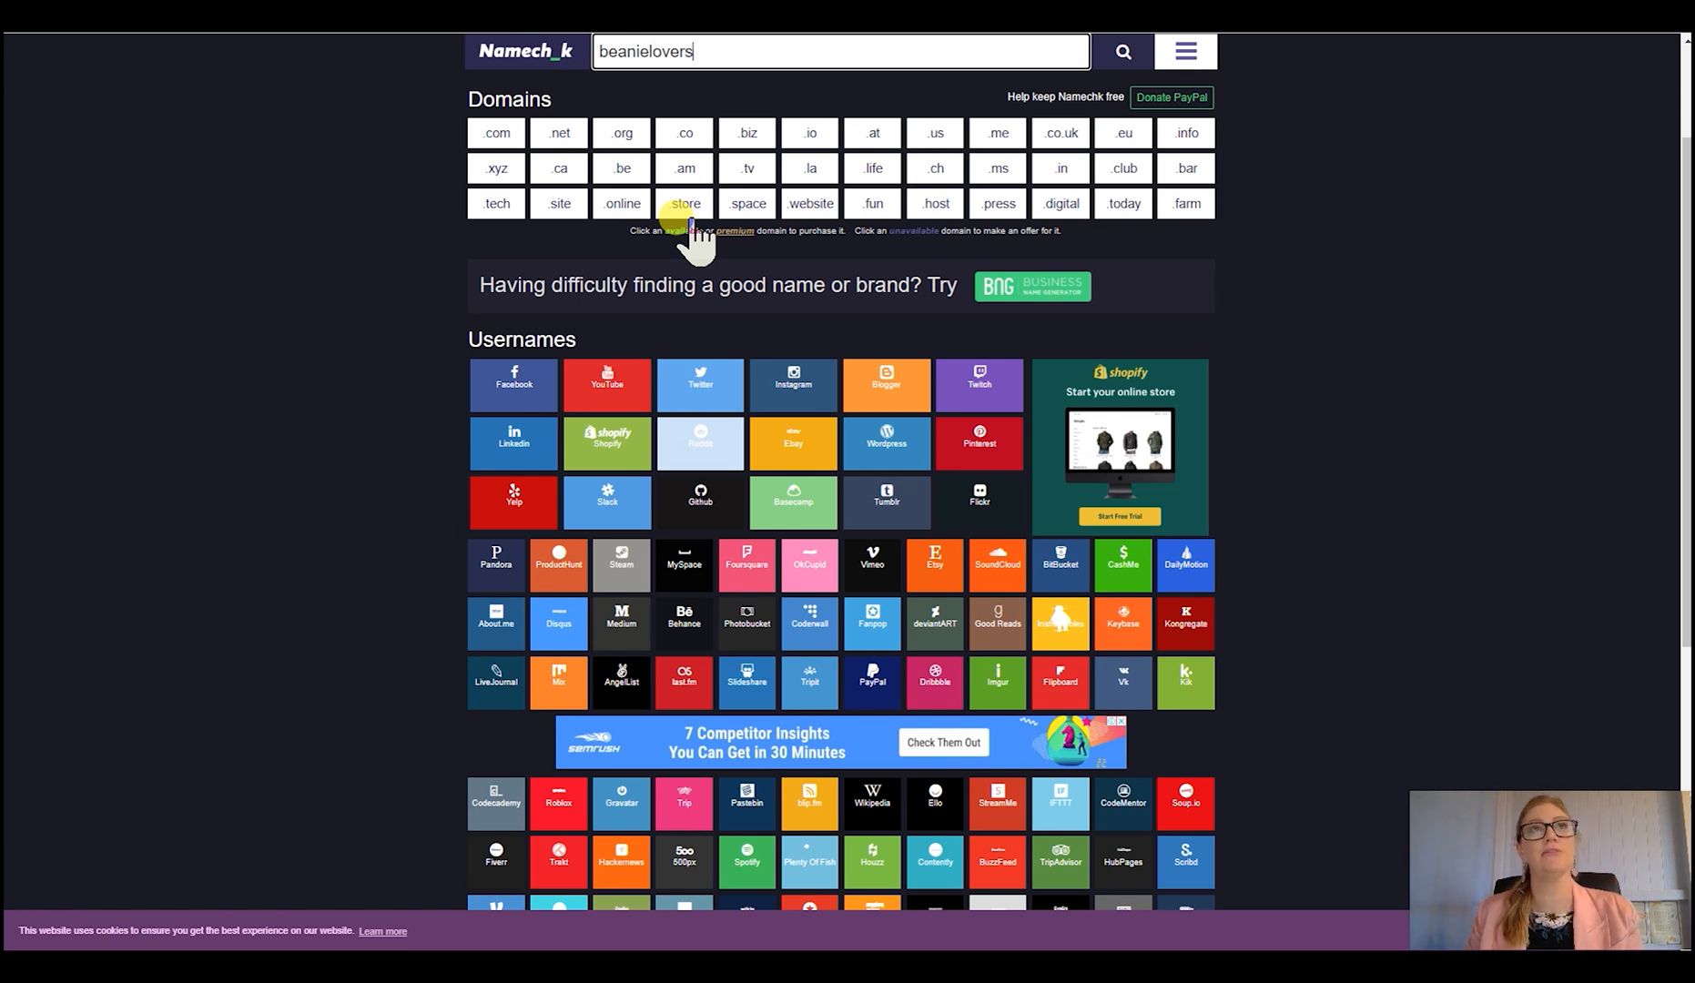
pyautogui.click(1125, 55)
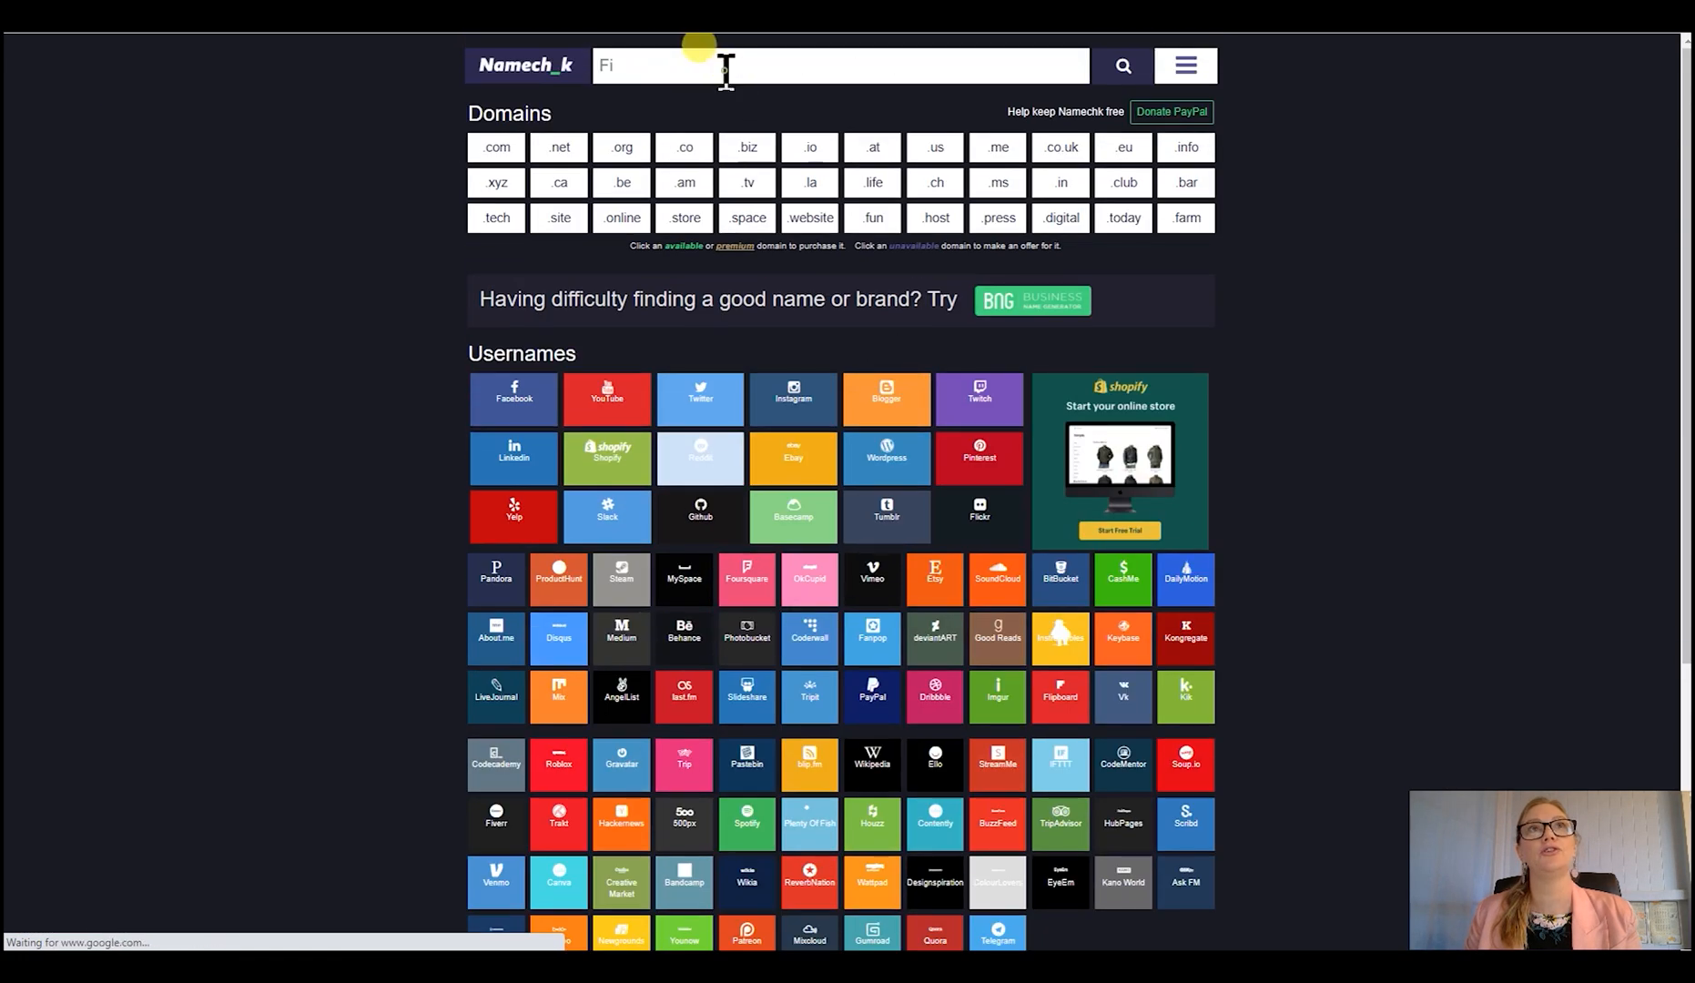
# - Run a new availability check across domains and social media usernames for the name "beaniehoods"
pyautogui.click(725, 69)
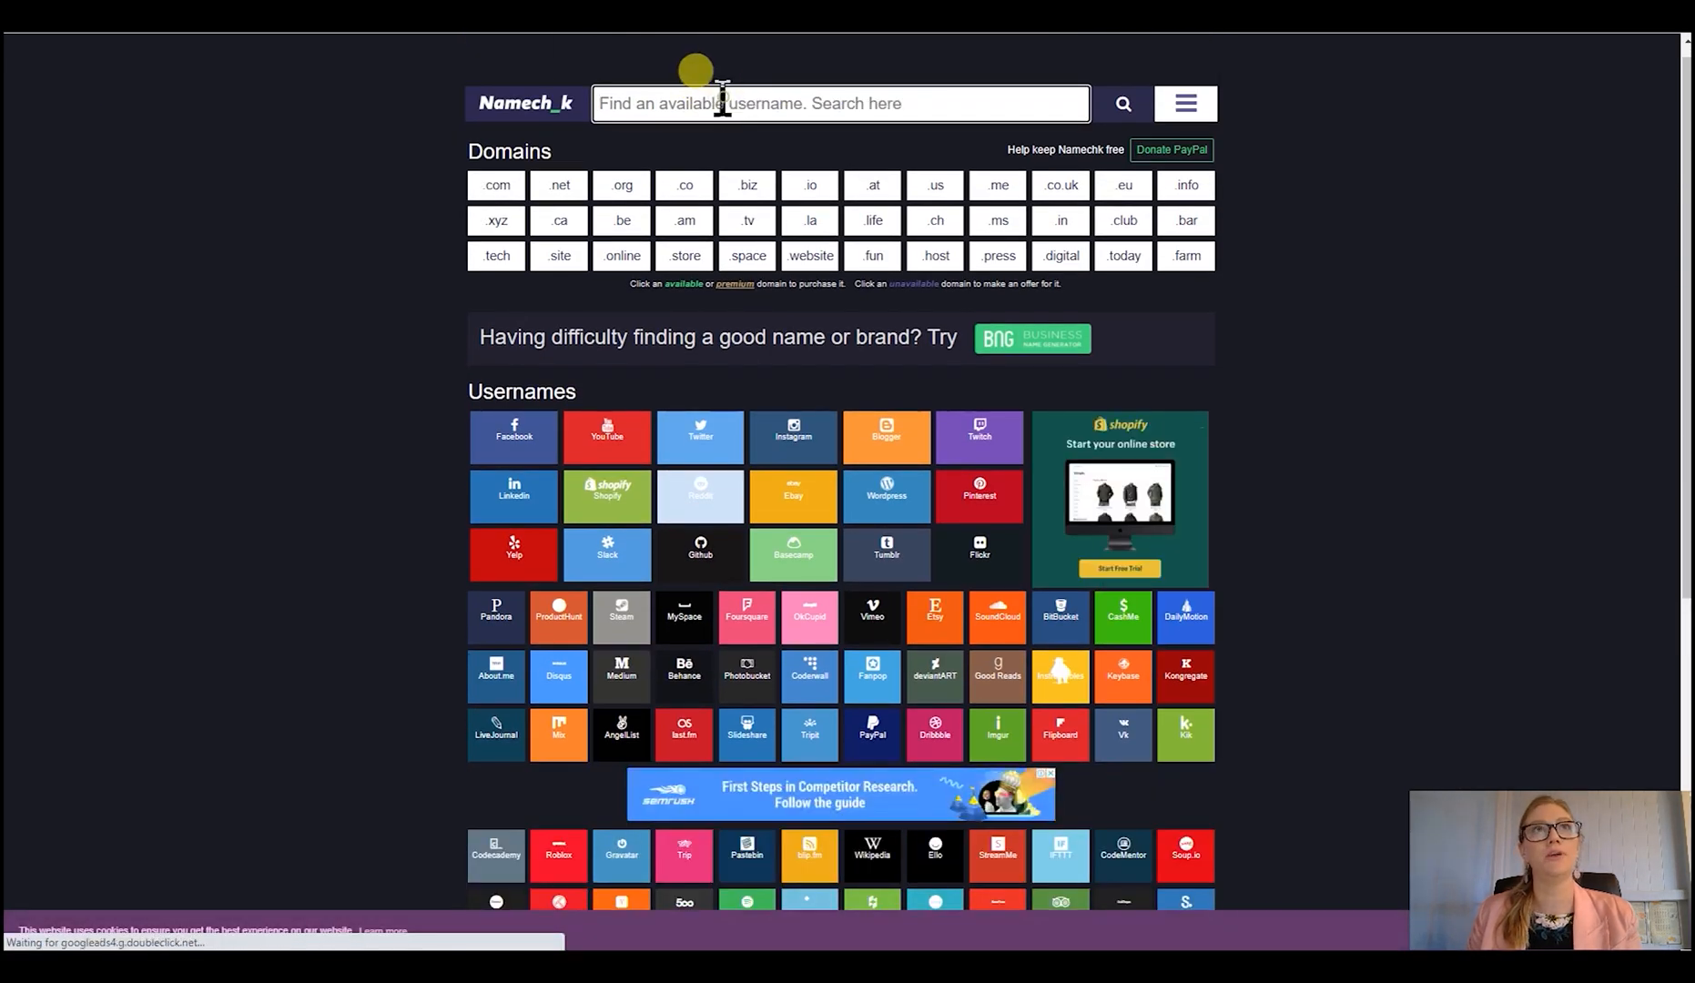
pyautogui.write('beaniehoods')
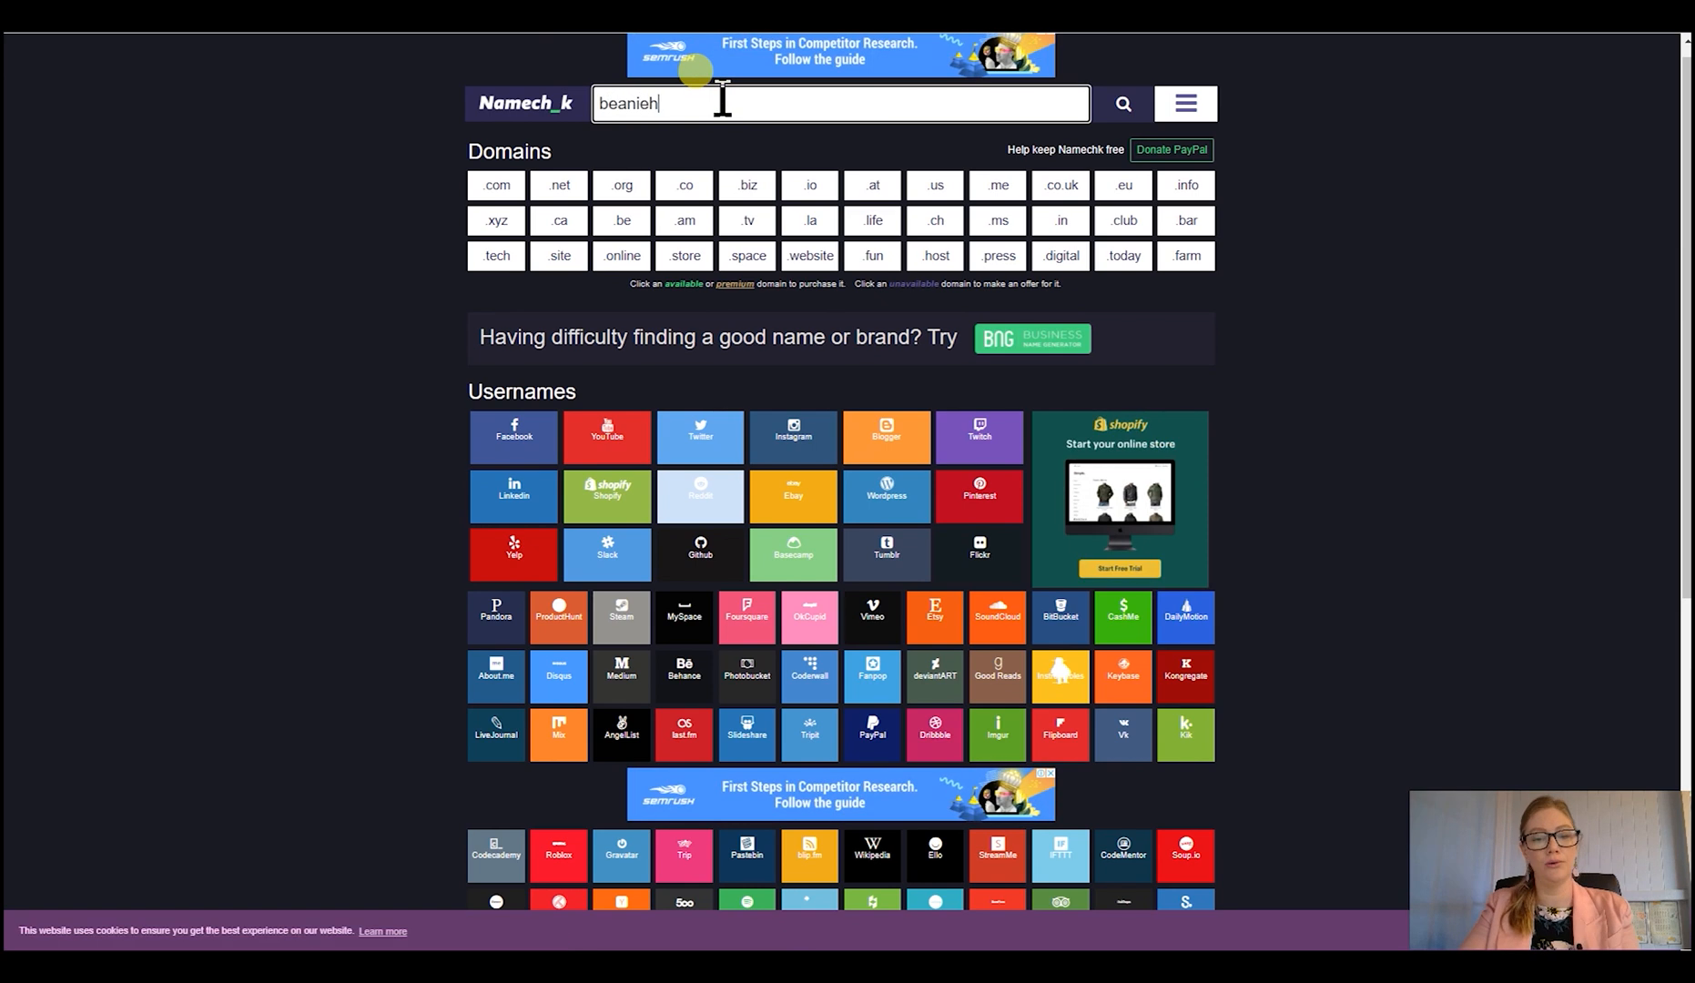
pyautogui.press('Return')
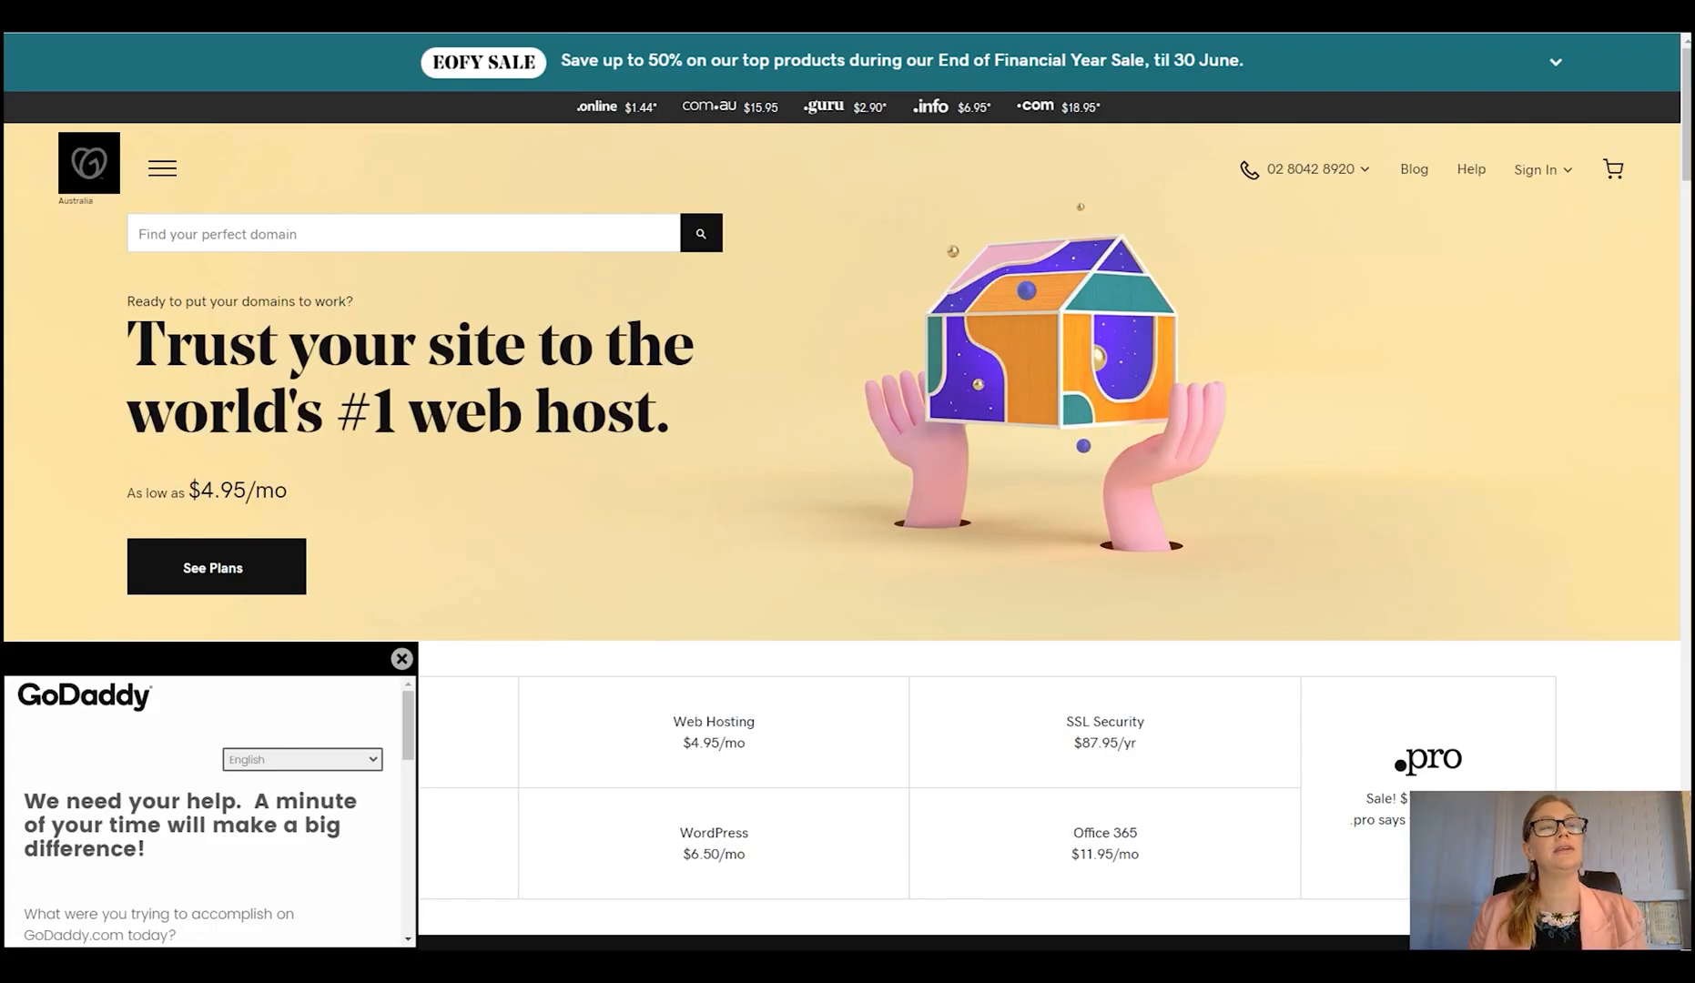
# - Search for the domain name "beaniehoods" on the GoDaddy website
pyautogui.click(322, 246)
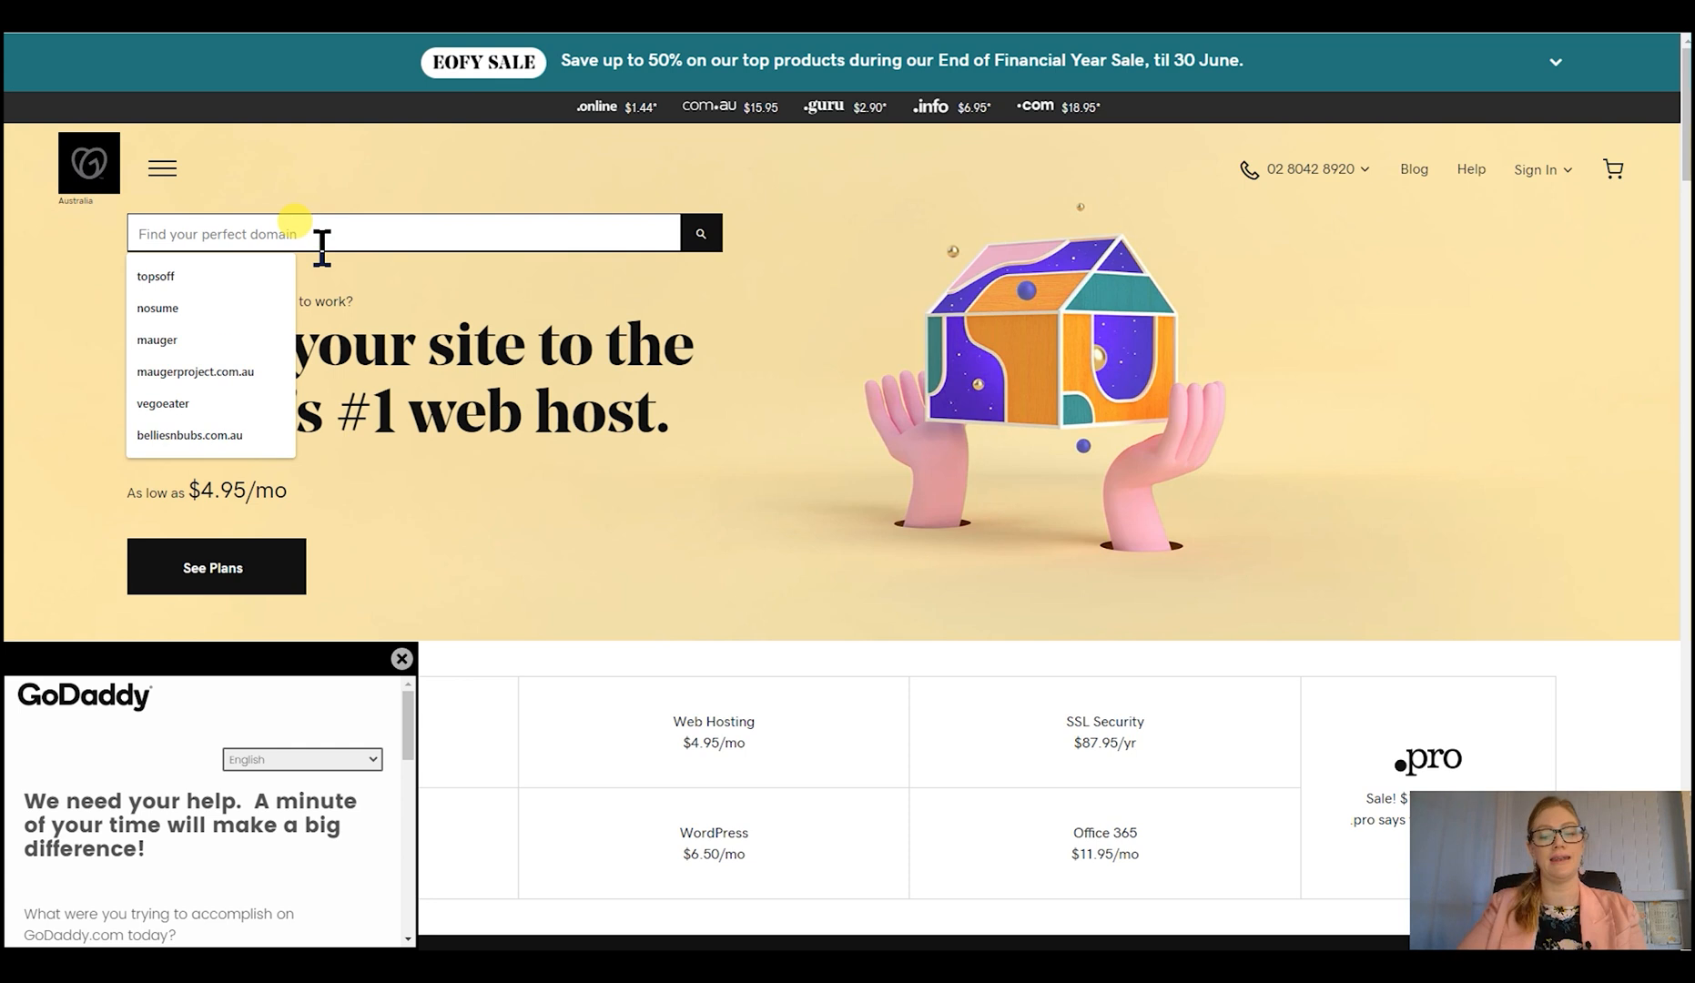
pyautogui.write('beanieho')
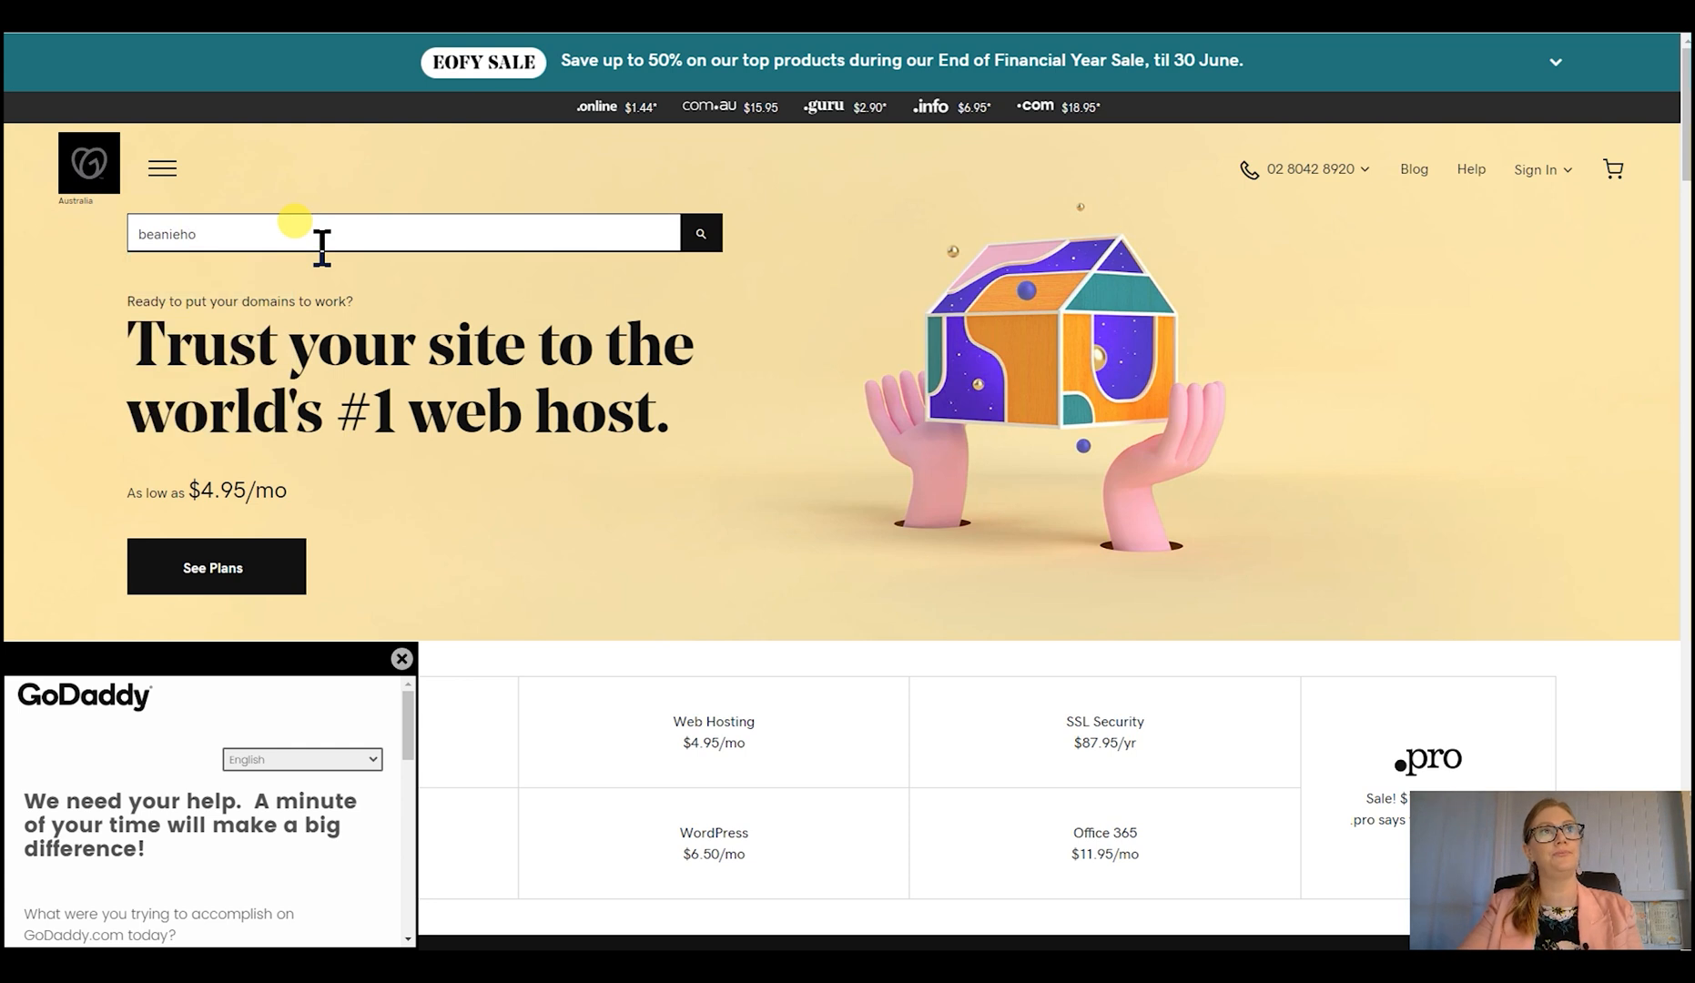
pyautogui.write('ods')
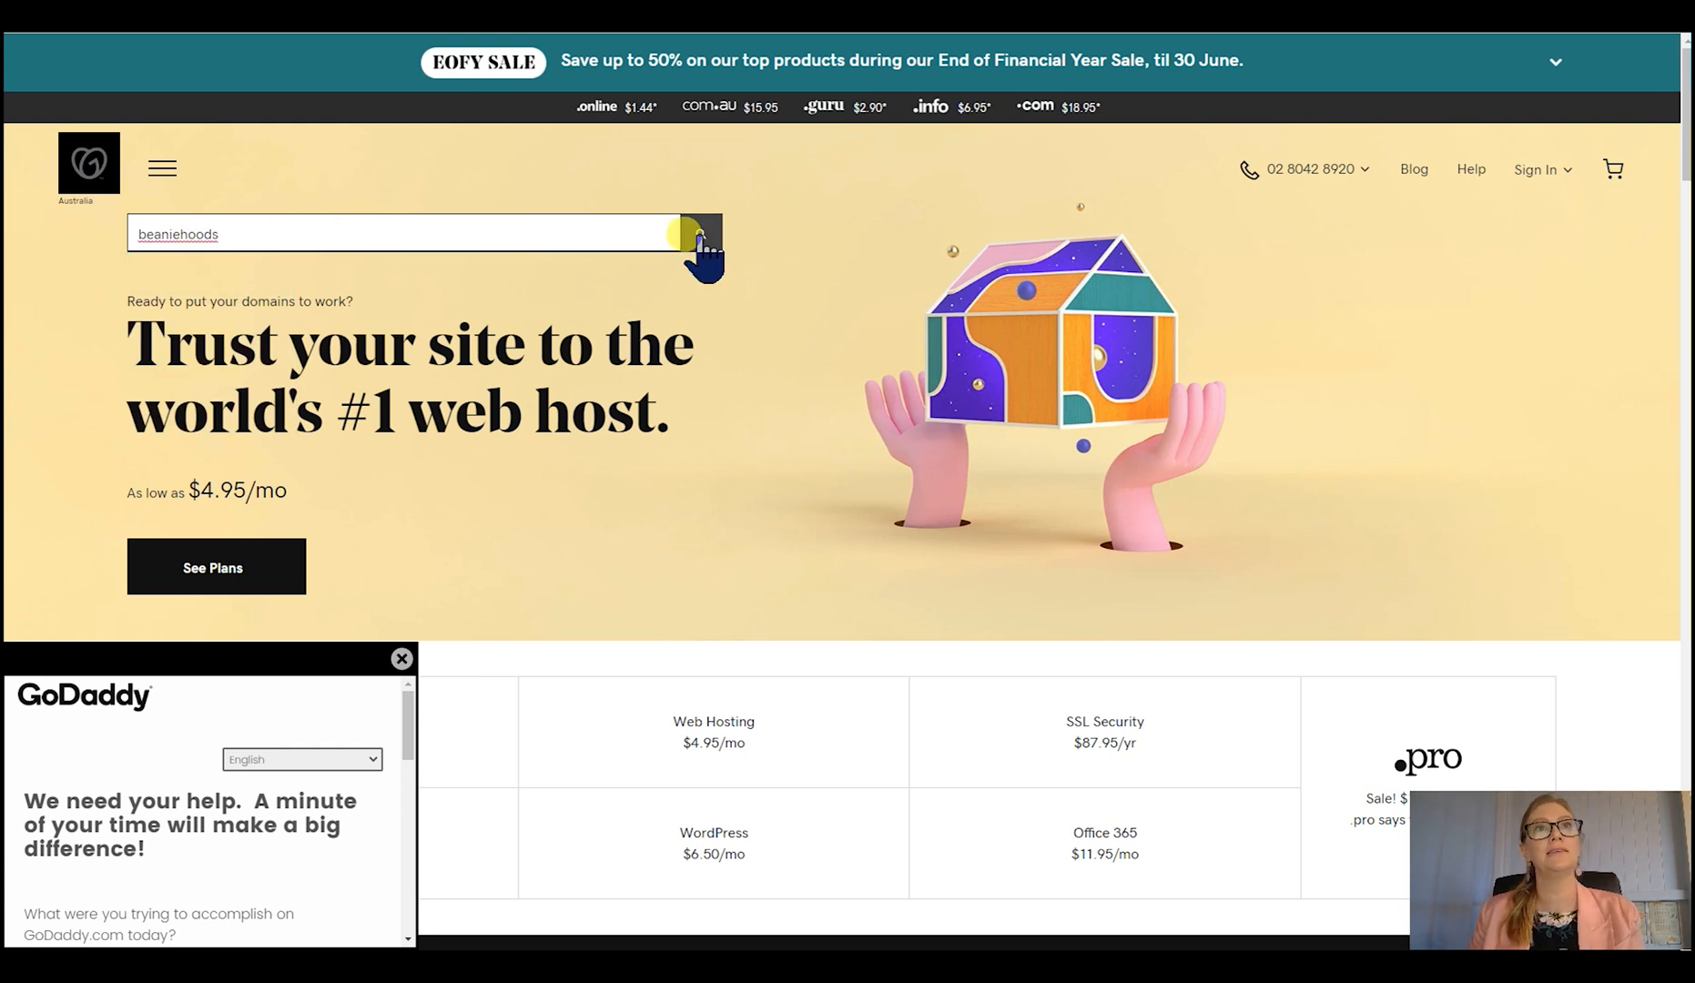
pyautogui.click(700, 239)
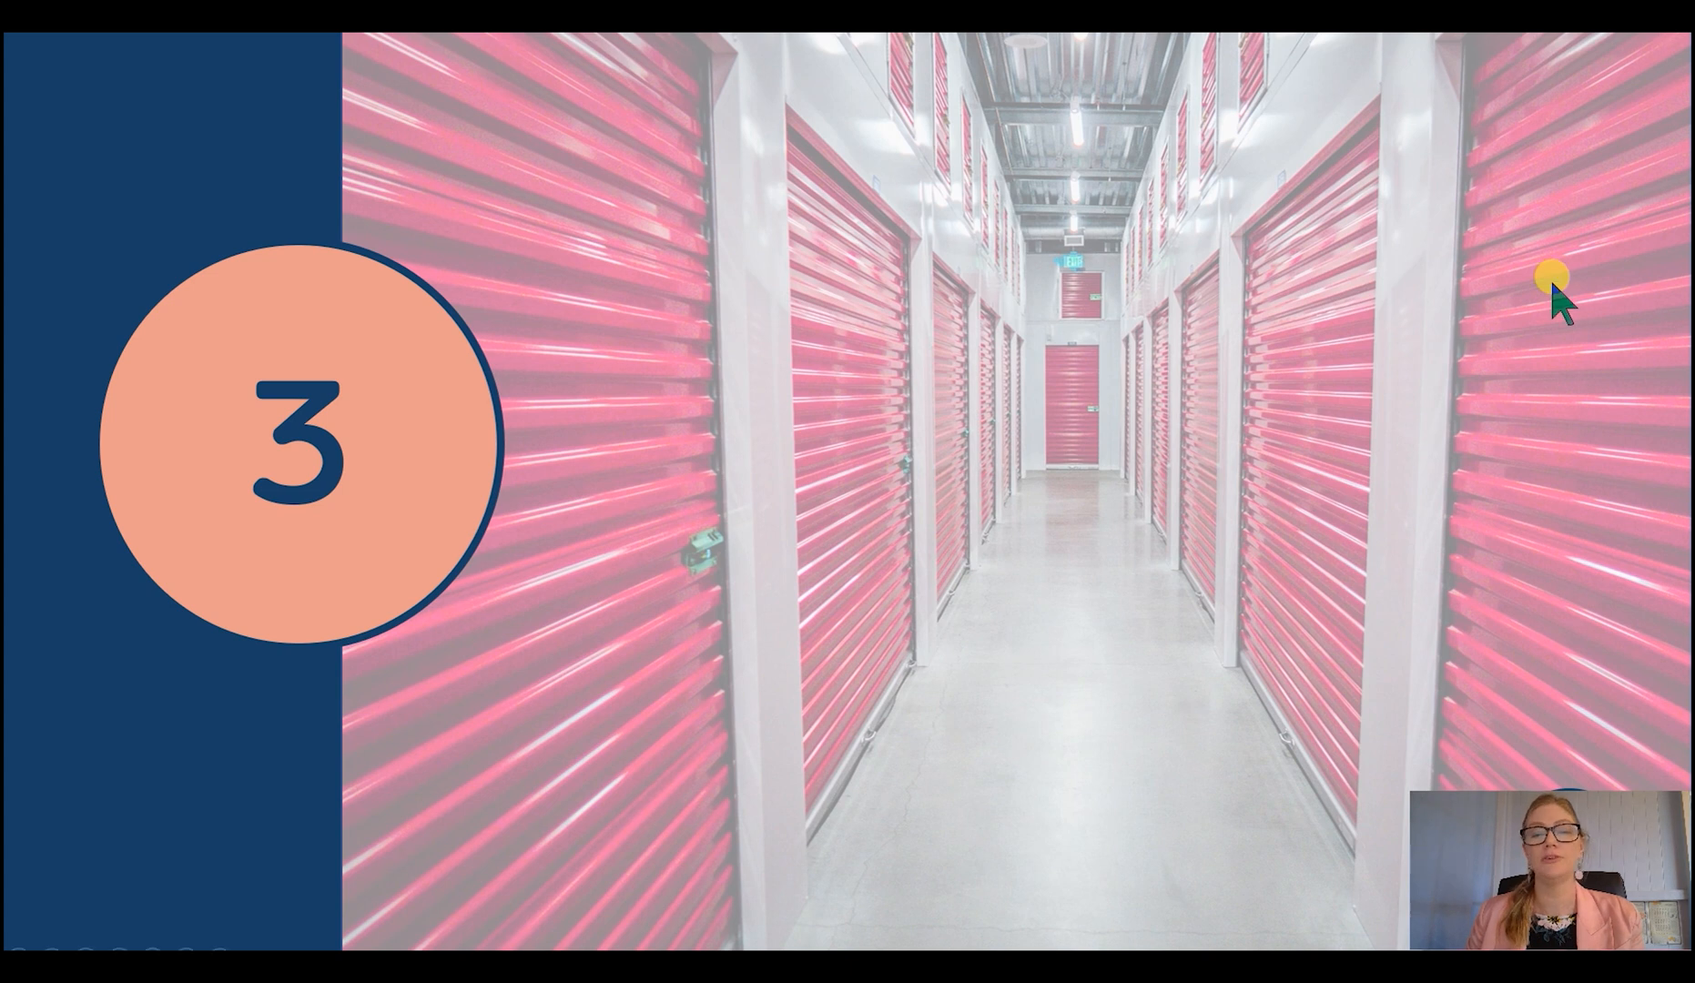
pyautogui.click(1475, 319)
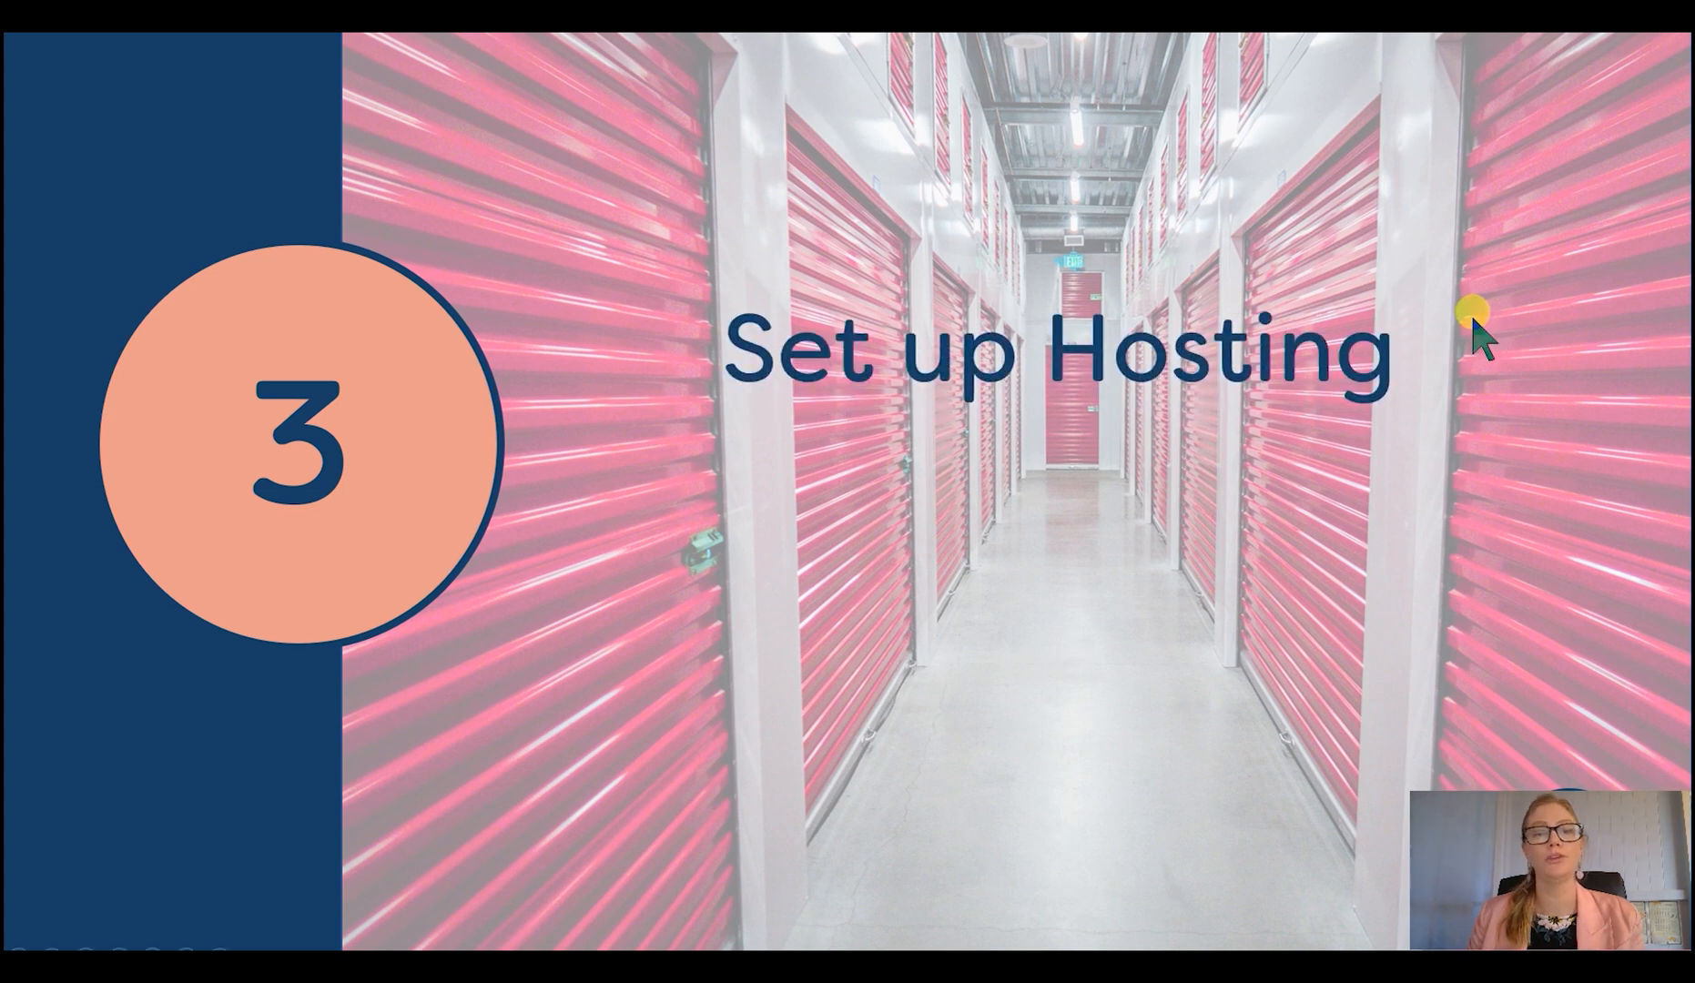
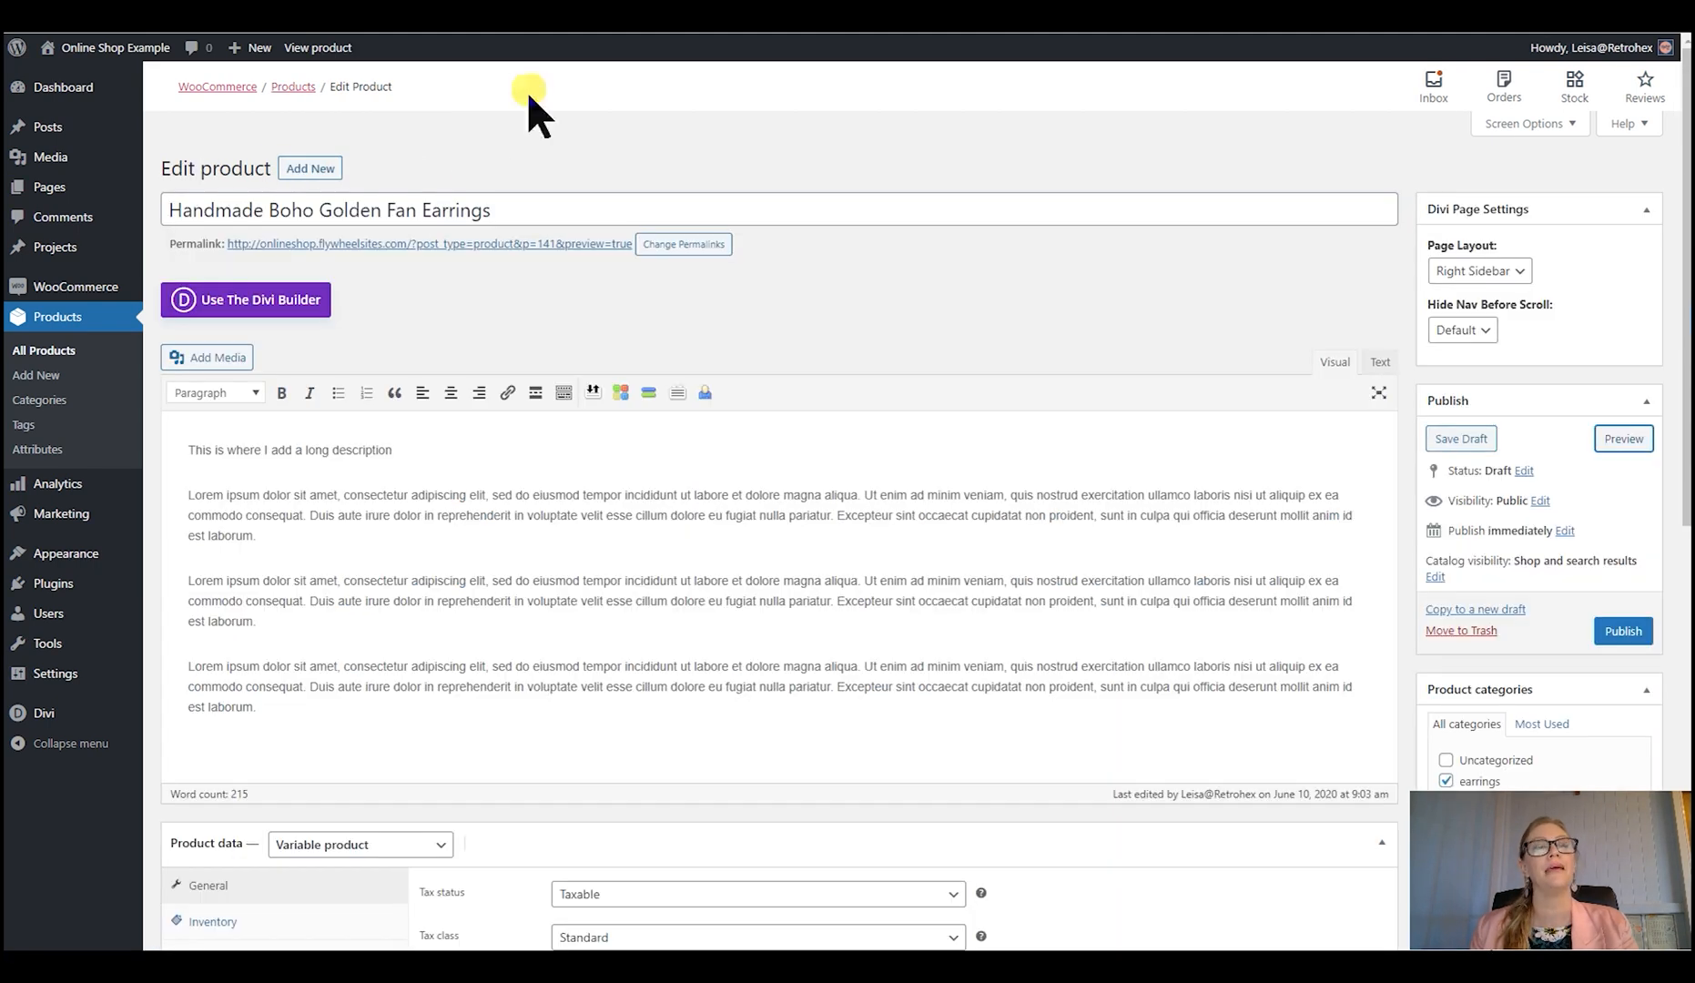
# - Change the product type of the golden fan earrings to Simple product, and try the Downloadable option, leaving it off
pyautogui.scroll(-2, 877, 640)
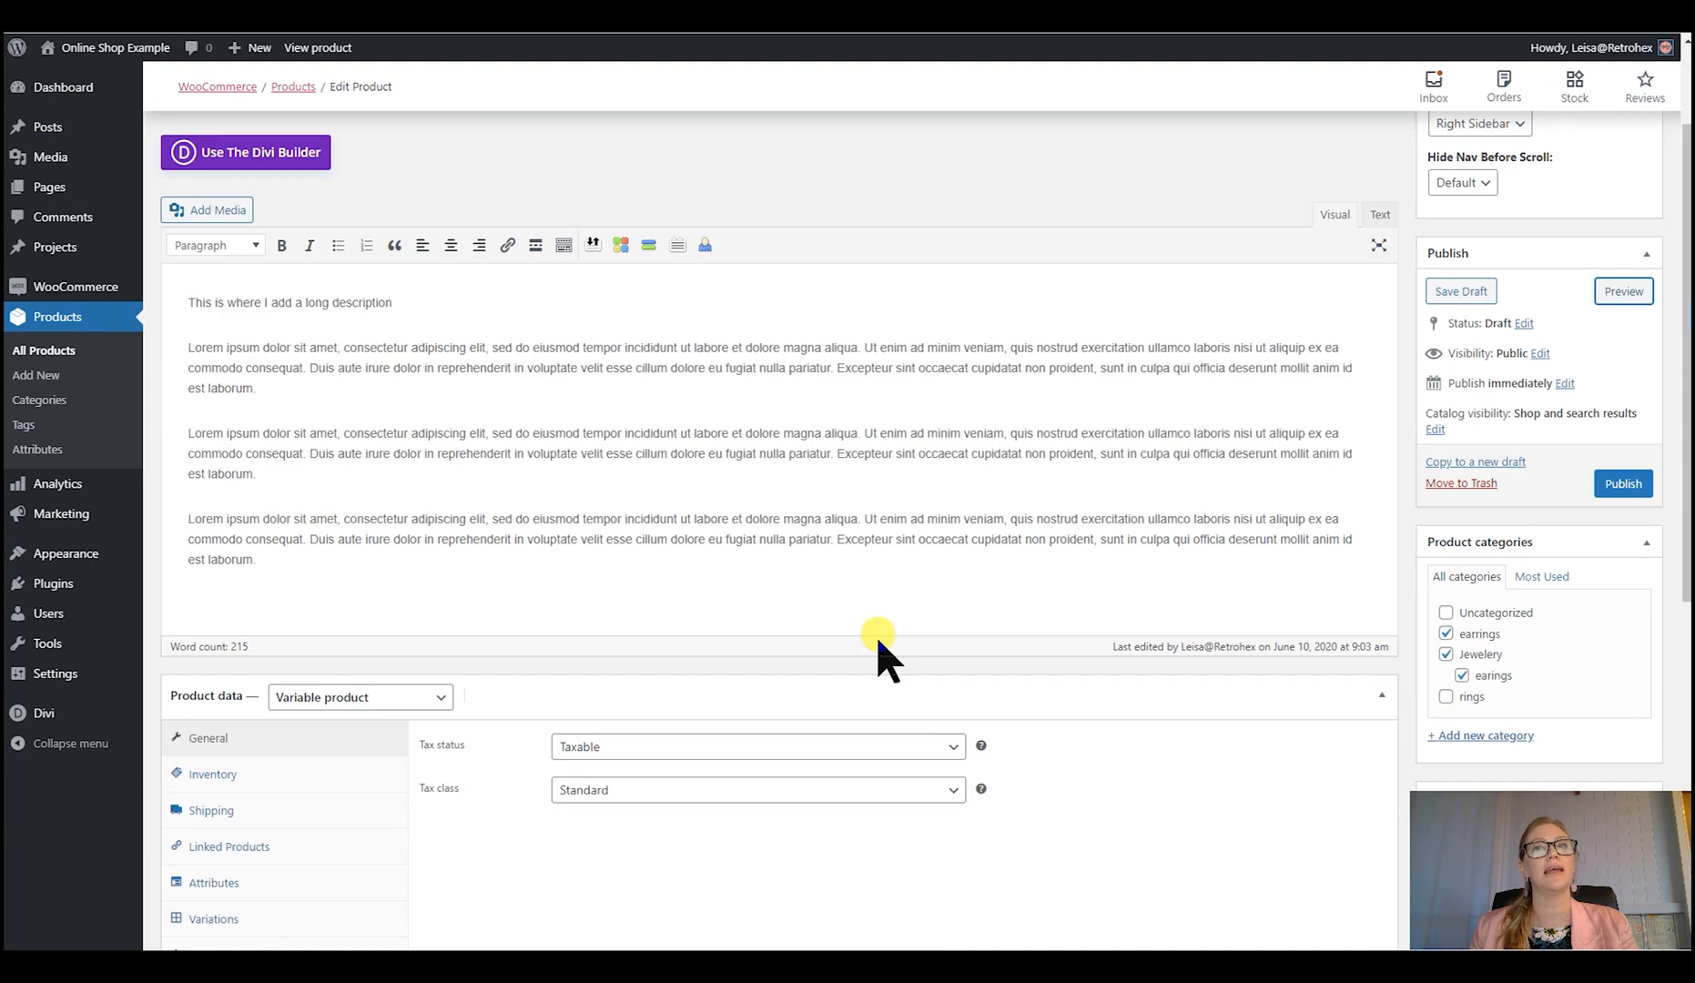
pyautogui.scroll(2, 878, 637)
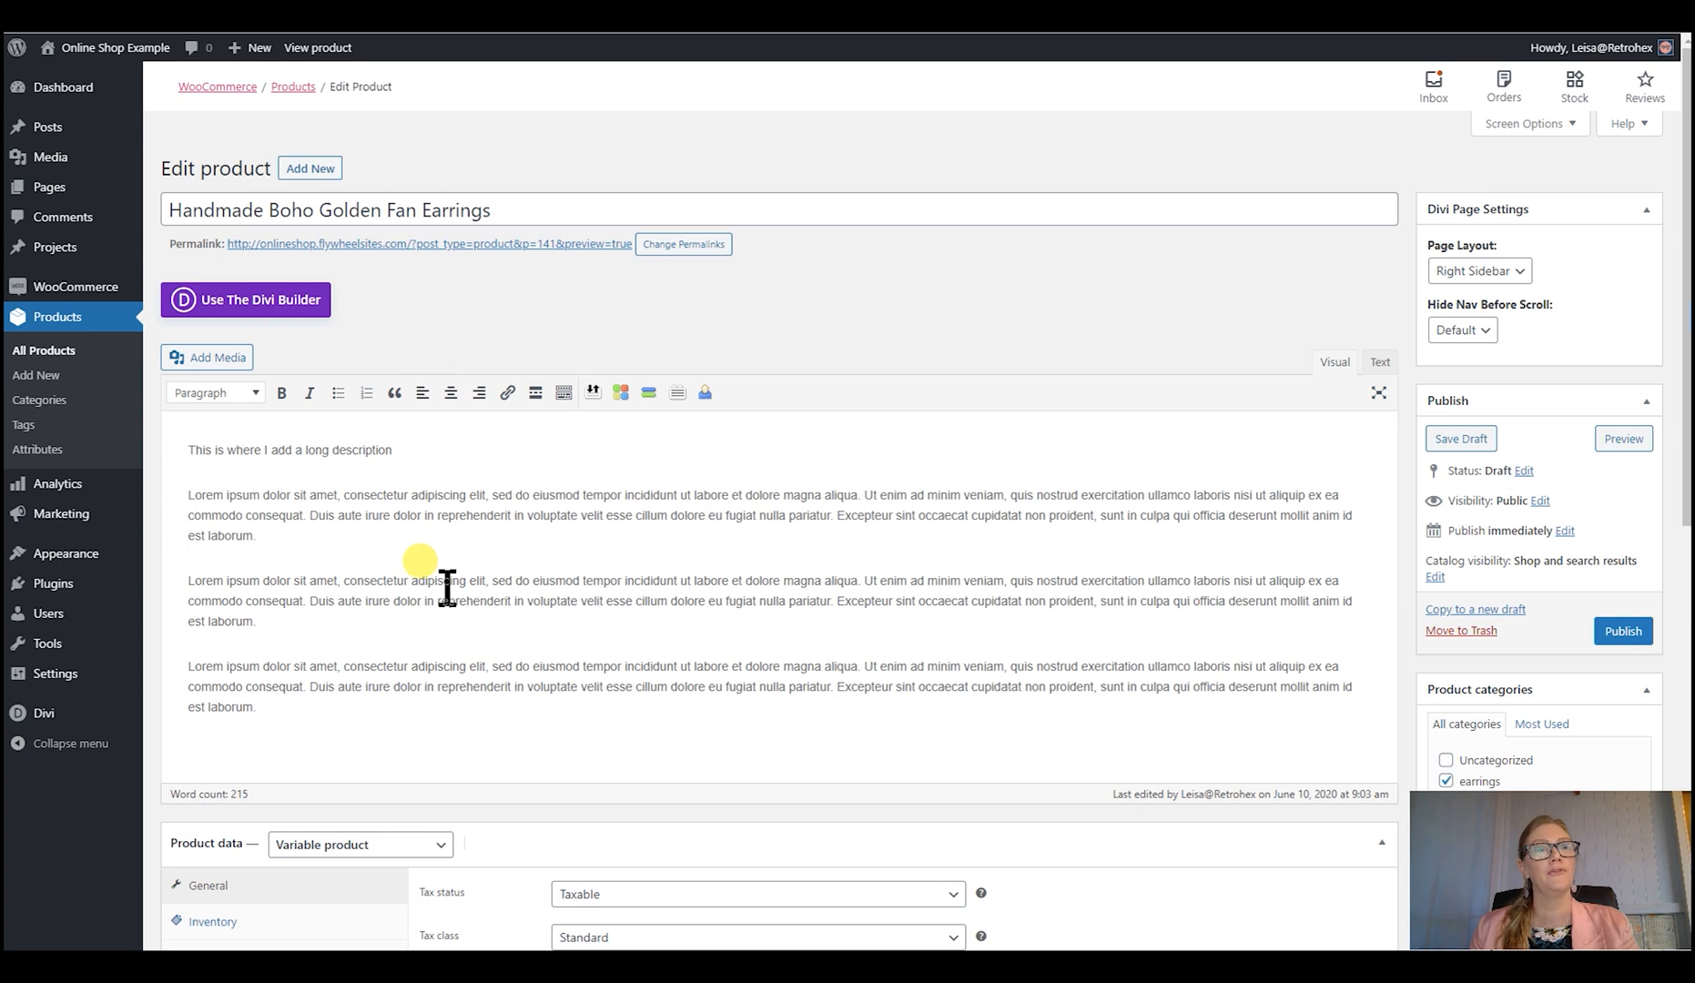
pyautogui.scroll(-2, 447, 589)
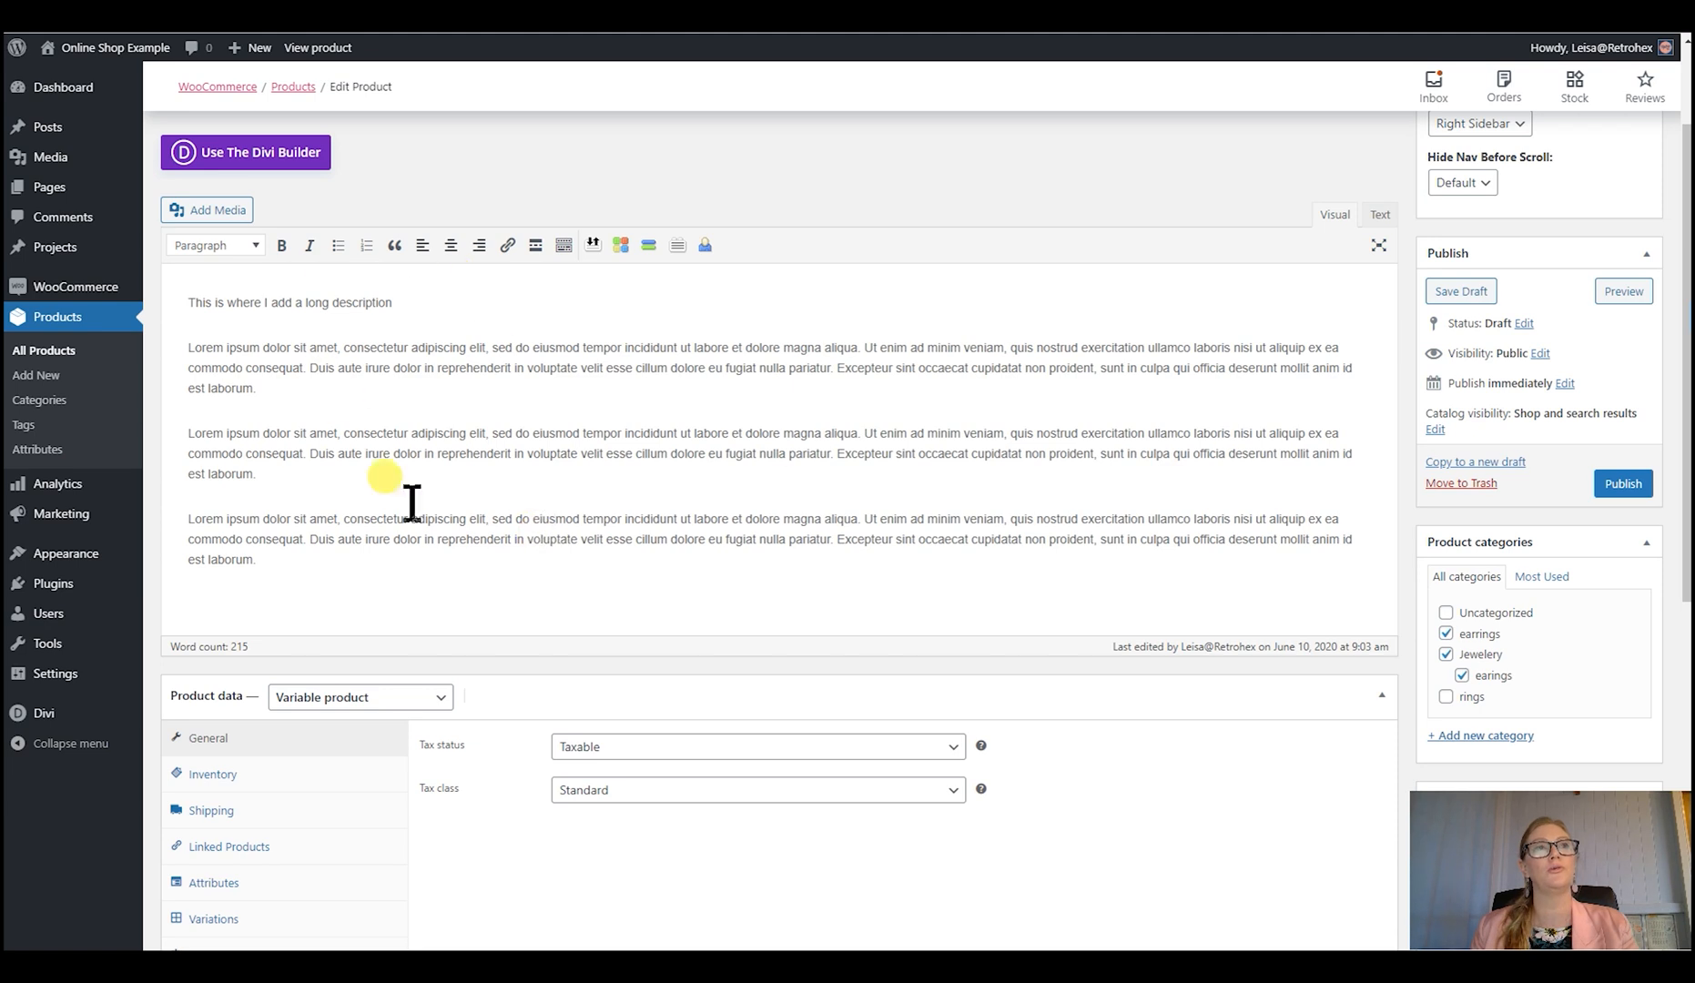
pyautogui.scroll(-2, 871, 489)
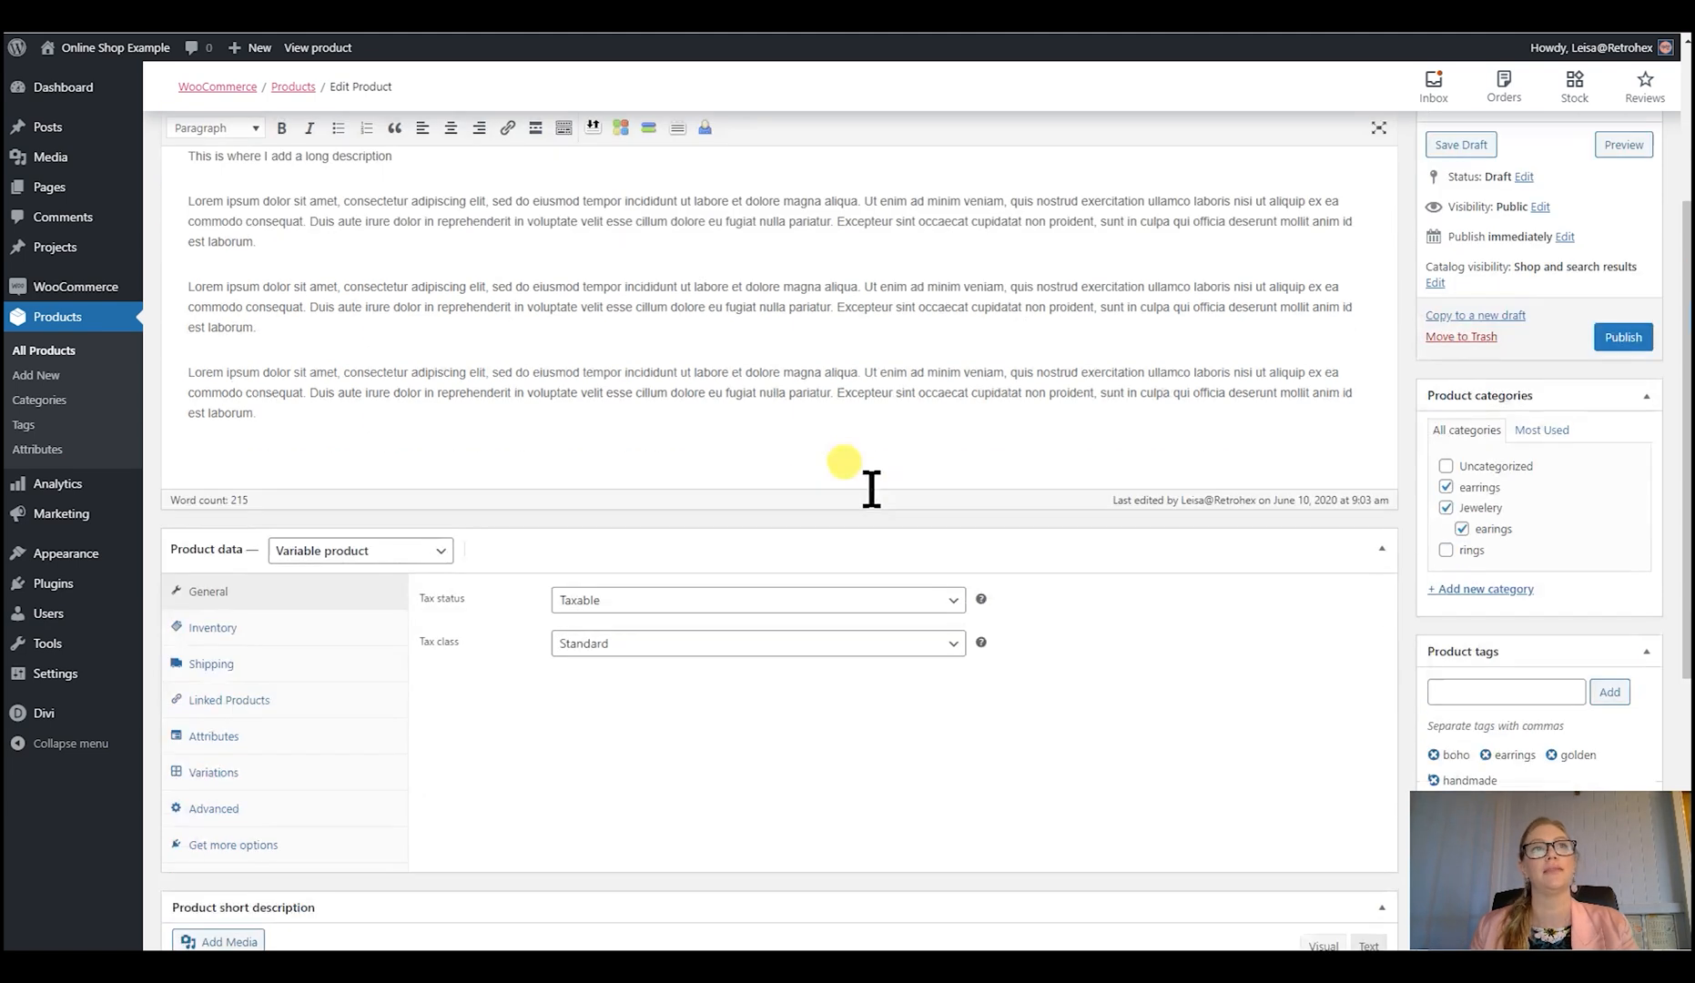
pyautogui.scroll(-2, 873, 482)
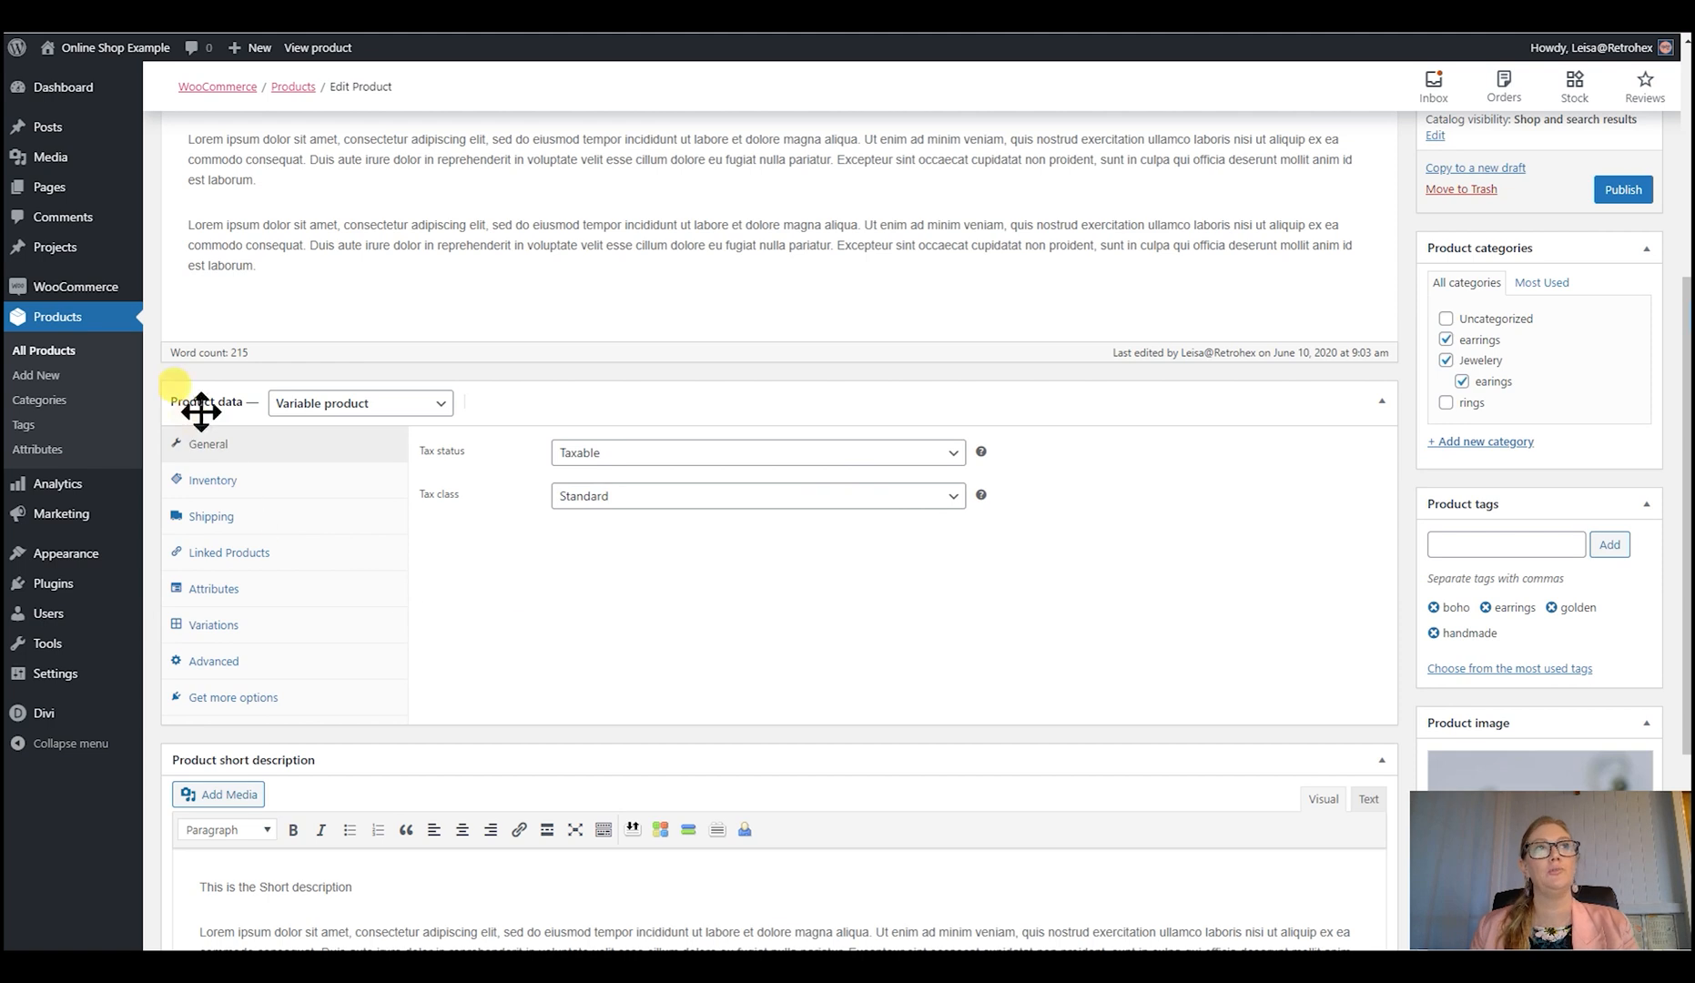
pyautogui.click(395, 414)
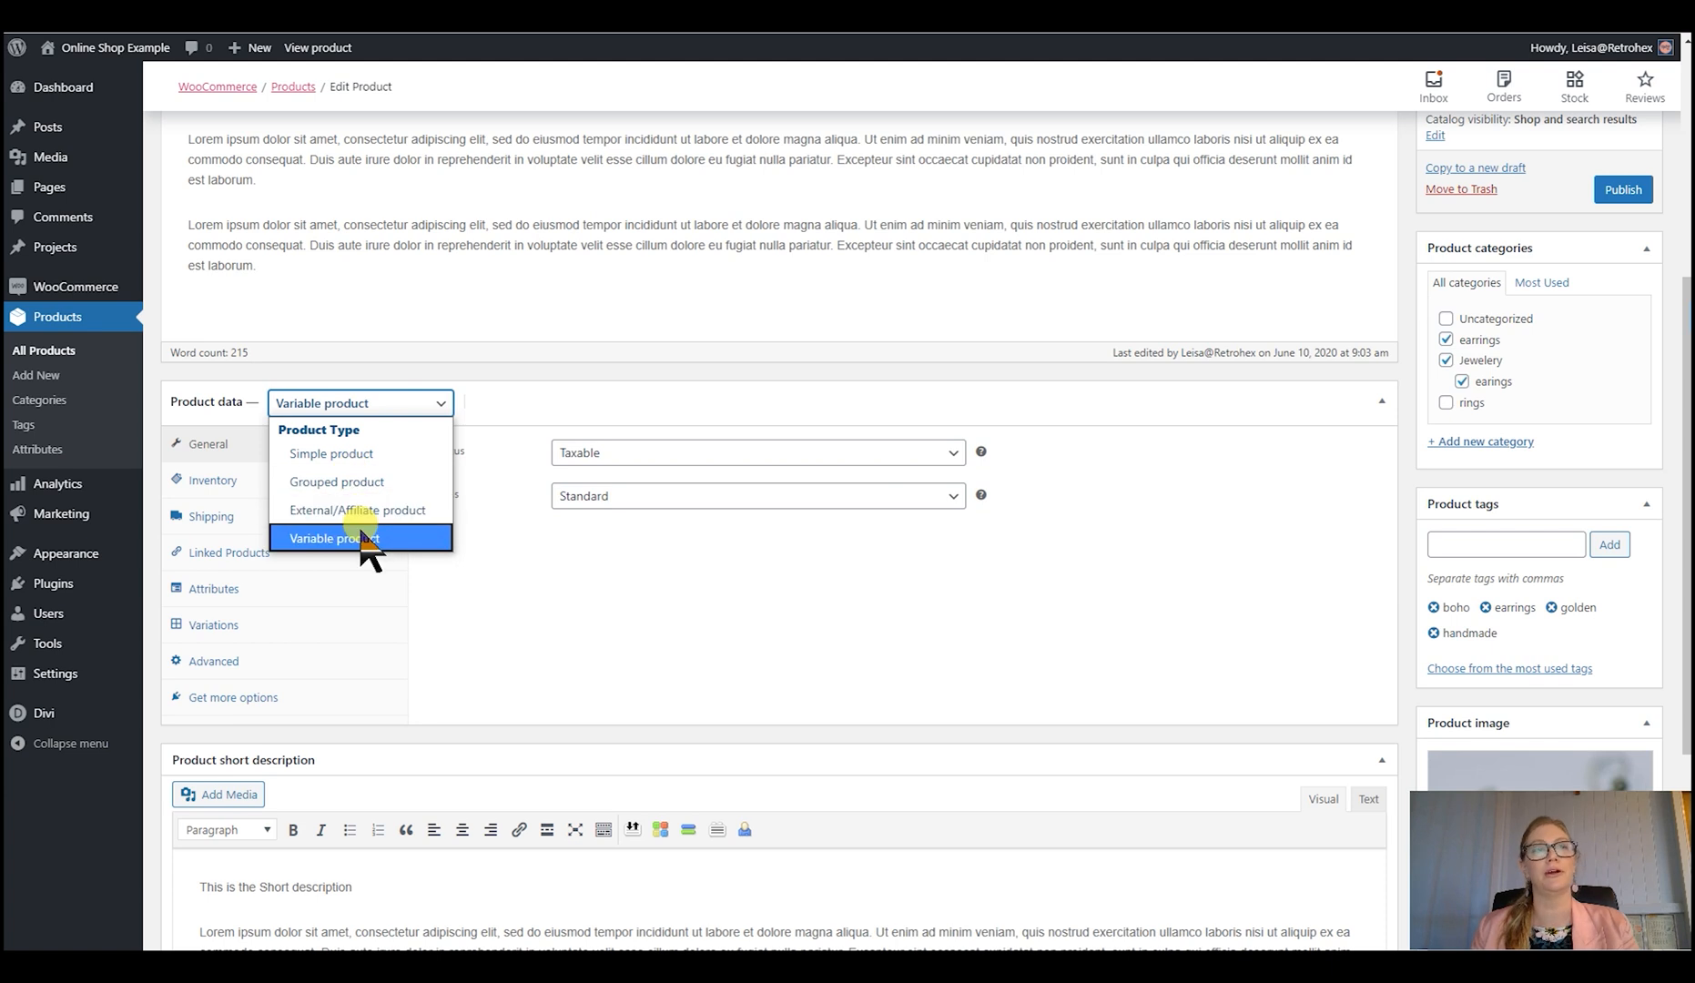
pyautogui.click(357, 454)
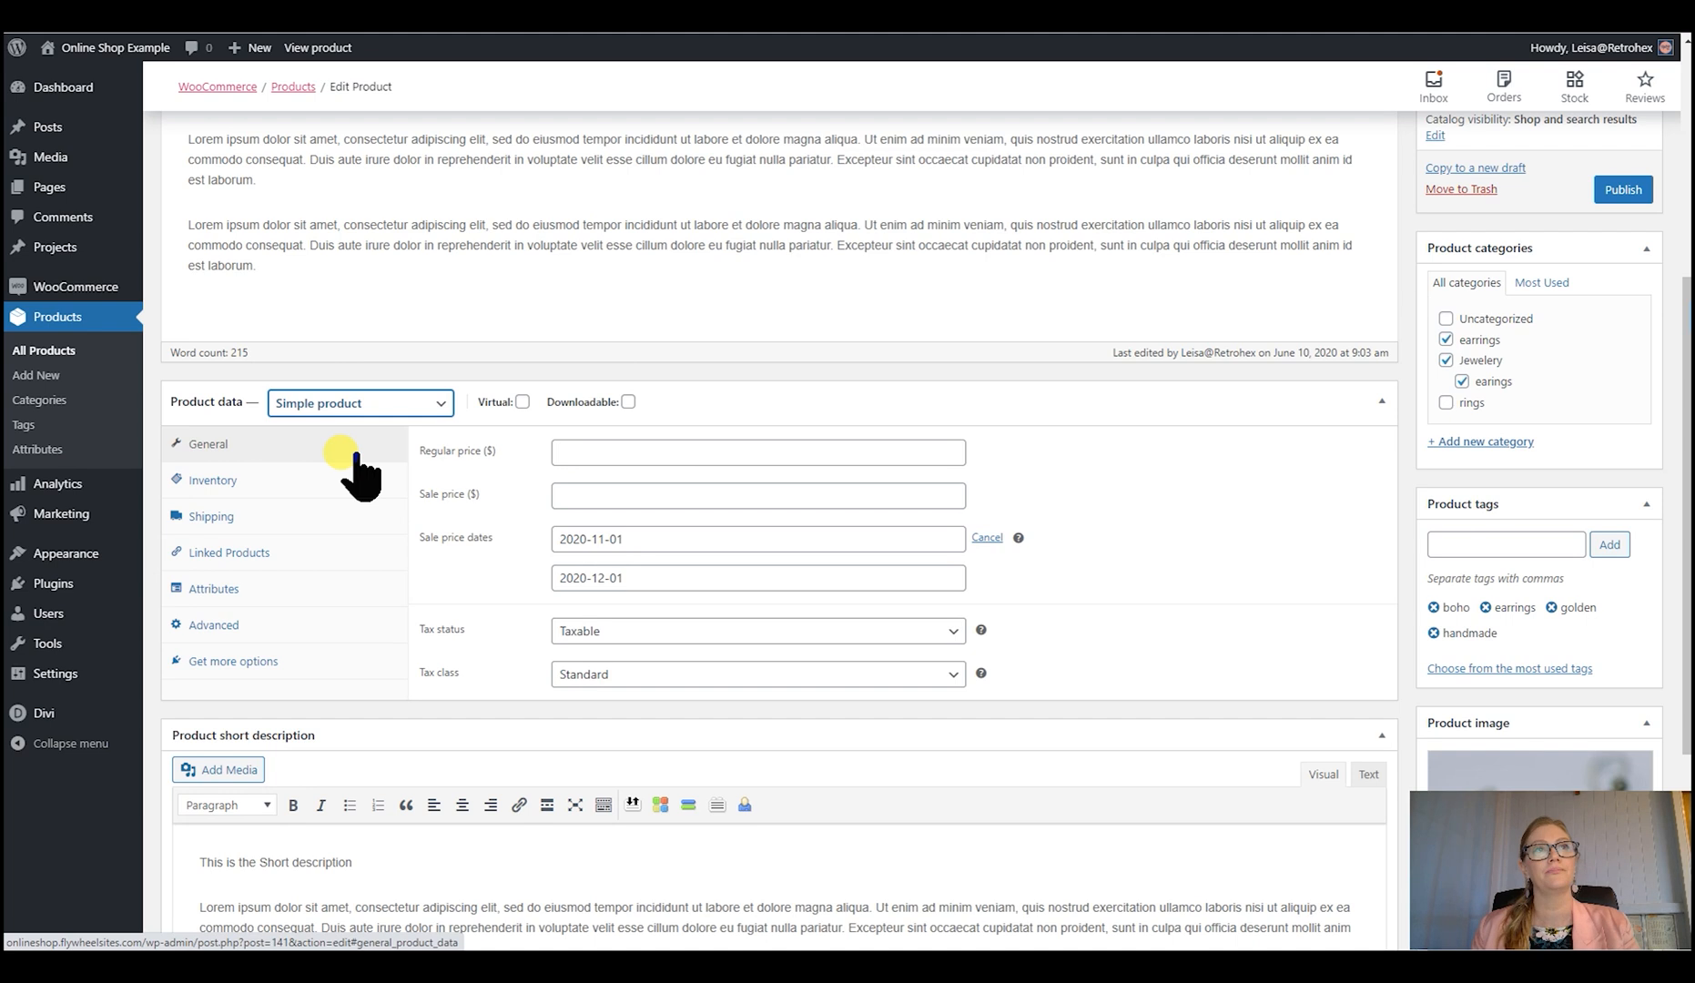
pyautogui.click(629, 402)
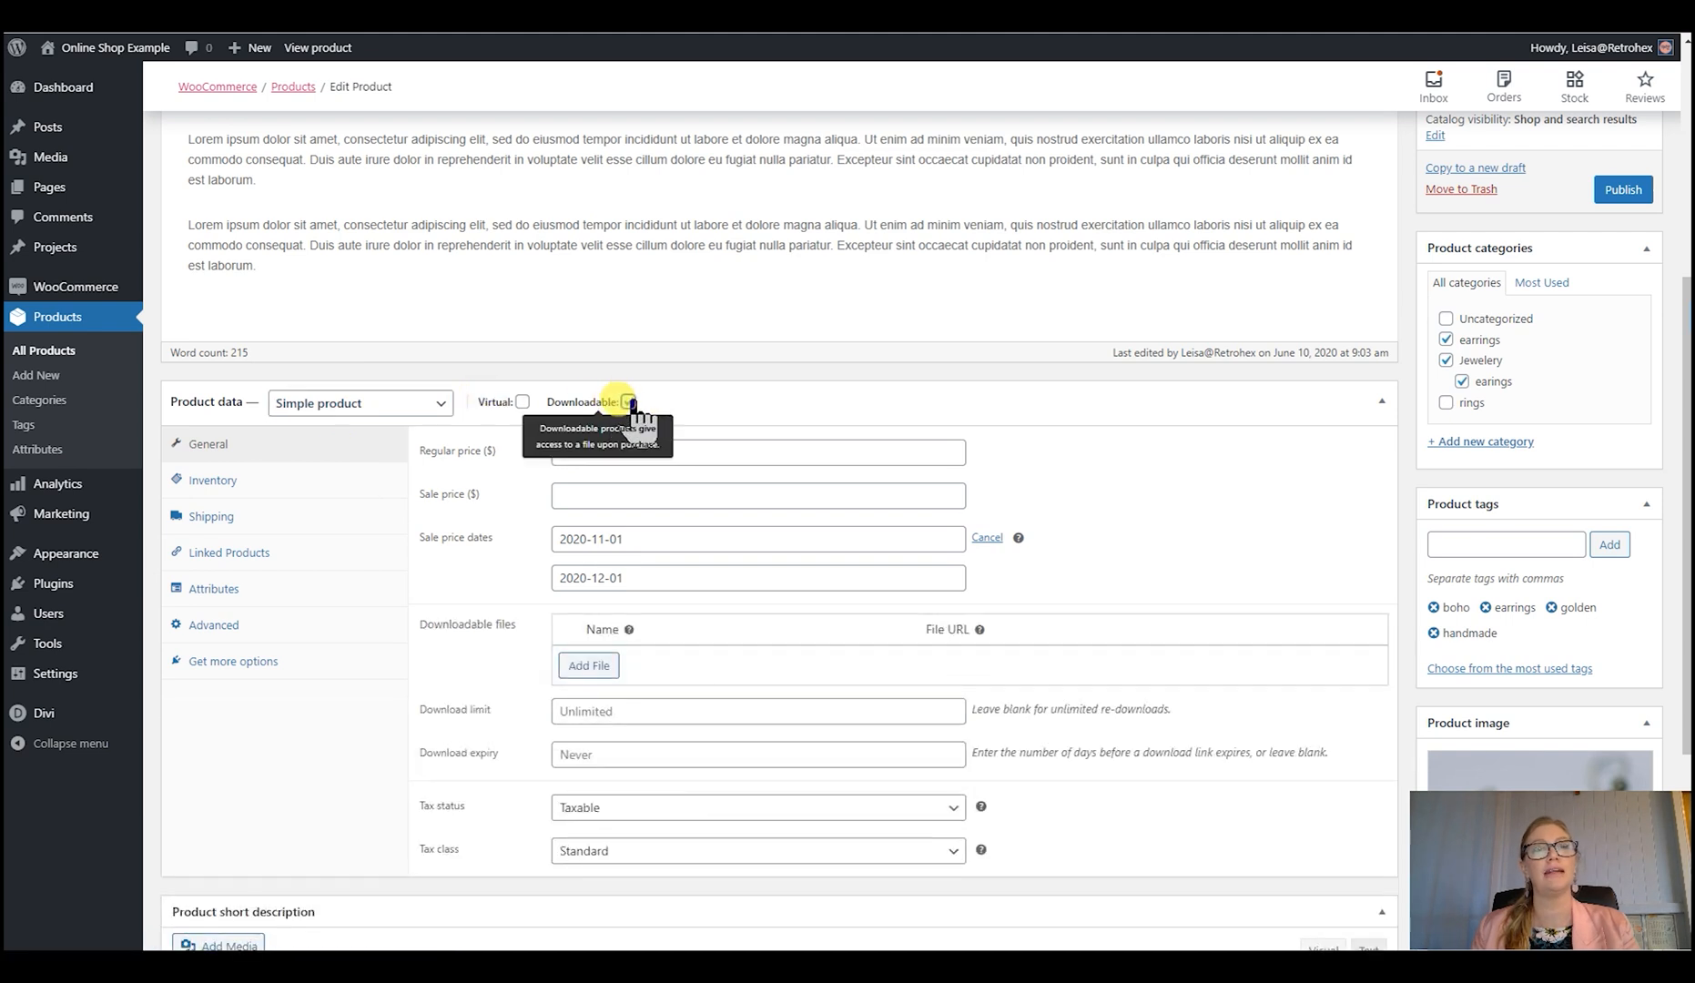
pyautogui.click(628, 401)
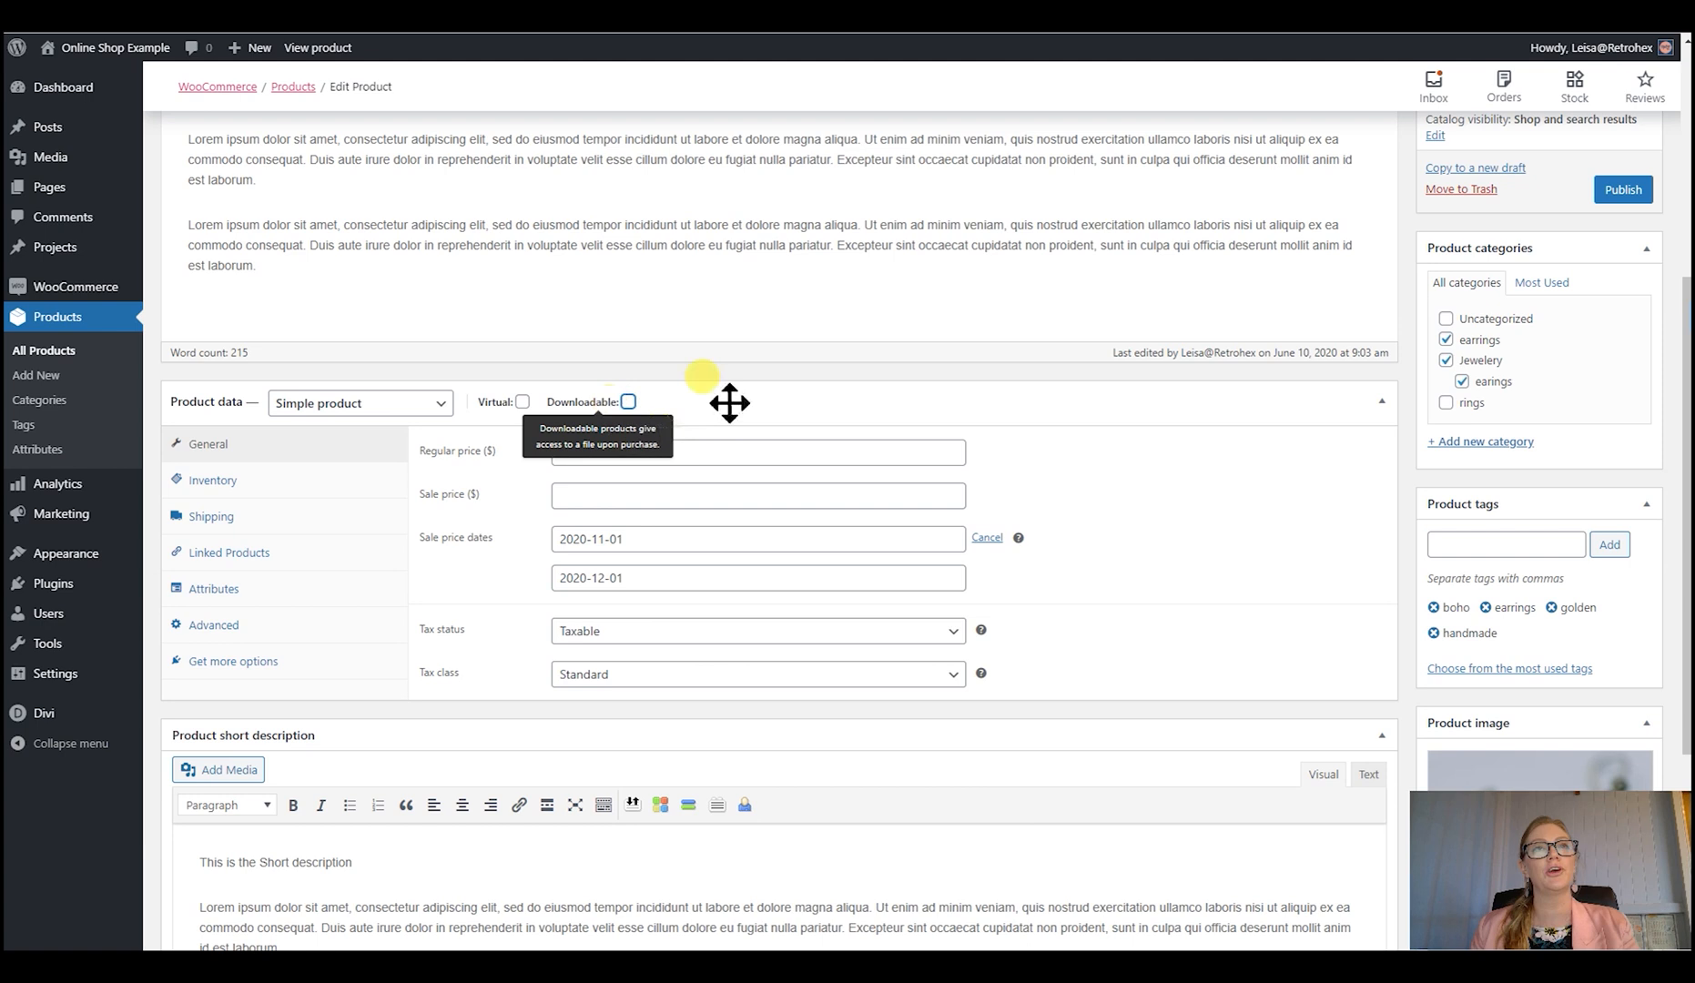
# - Set the product's regular price to $15 and its sale price to $10
pyautogui.click(597, 449)
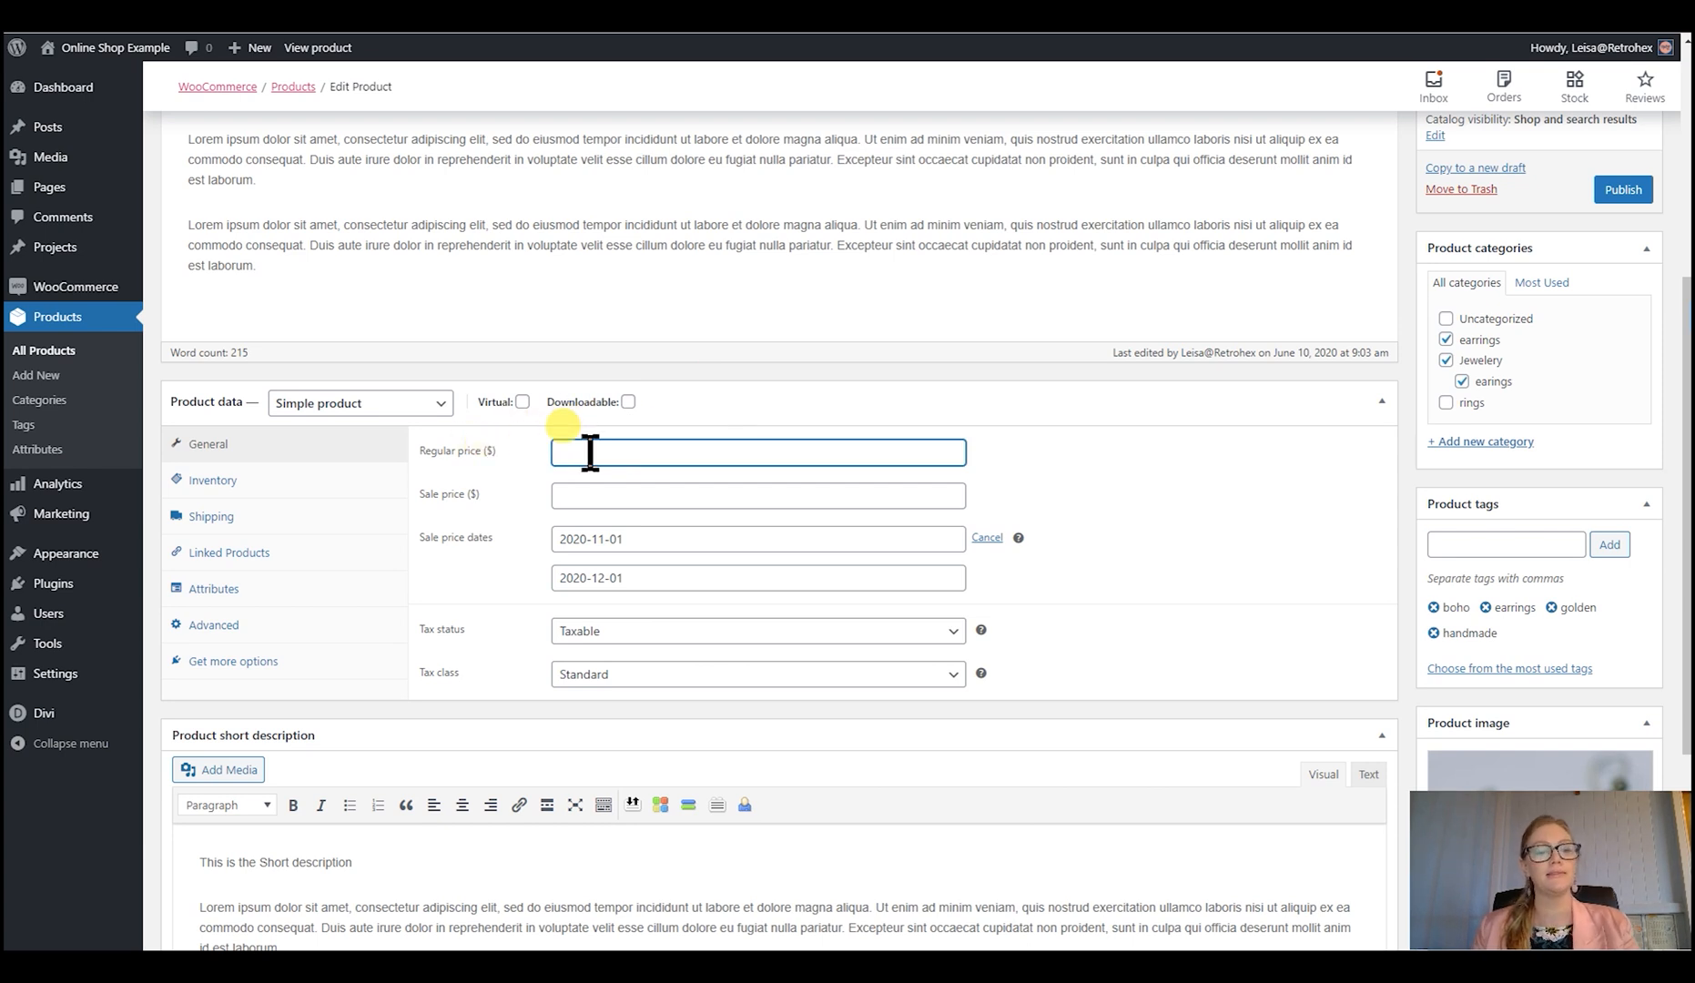
pyautogui.write('15')
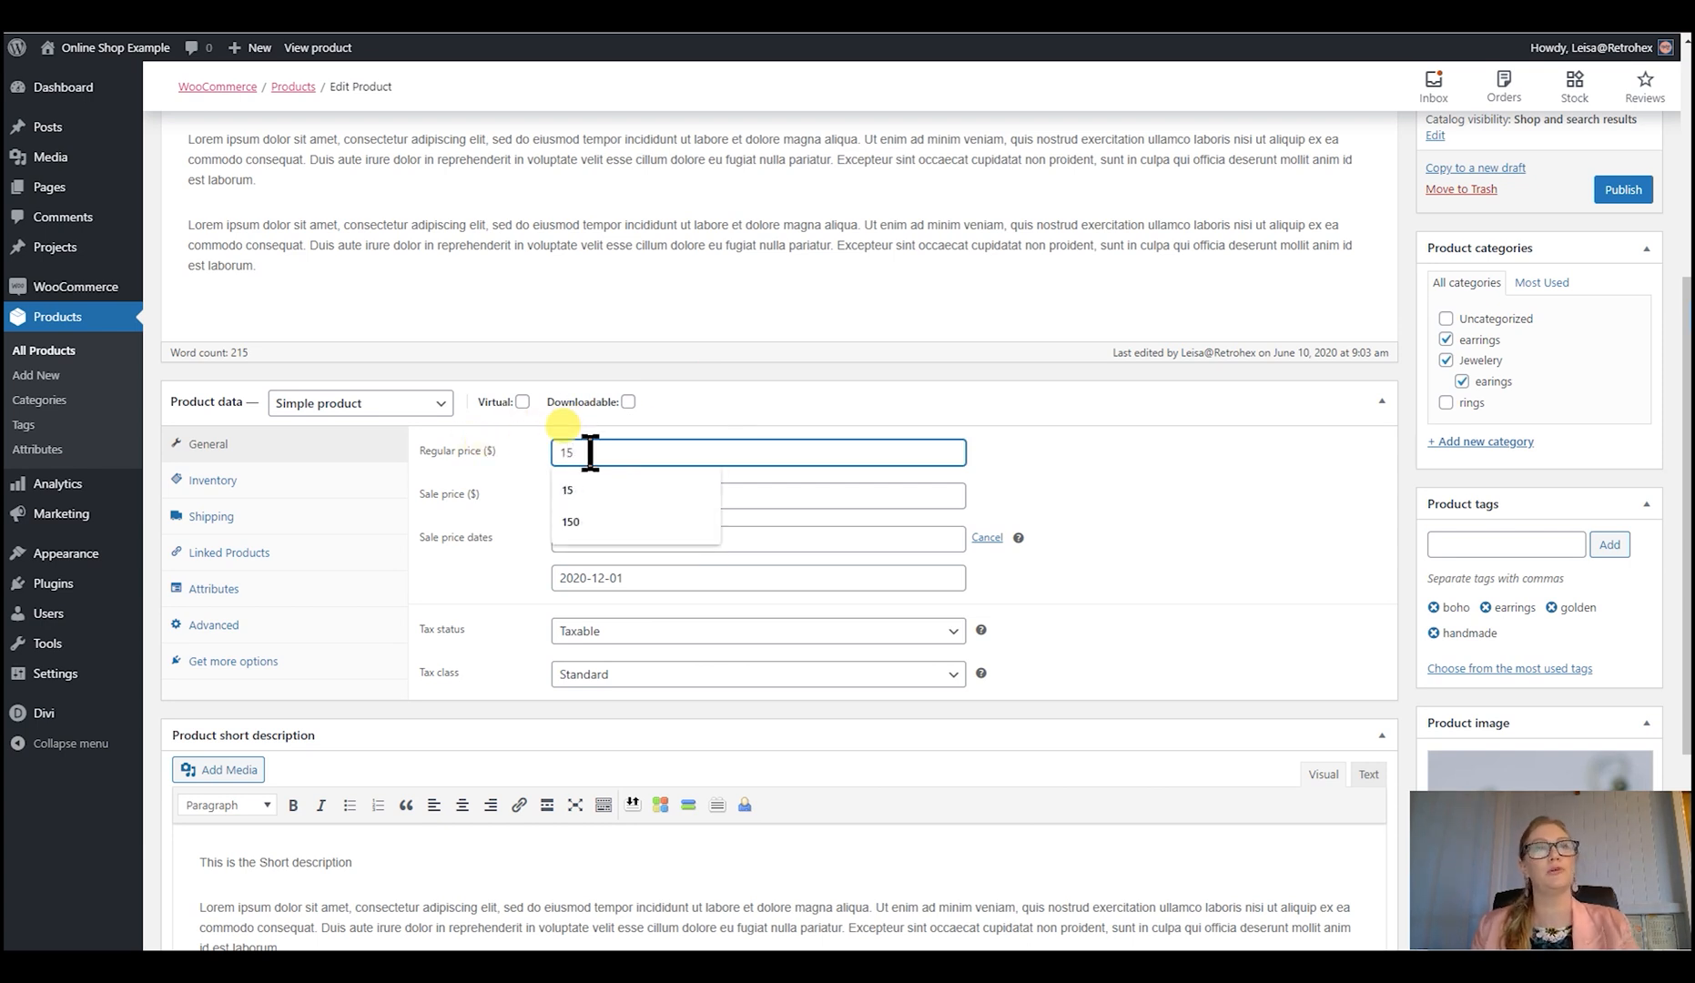
pyautogui.click(801, 496)
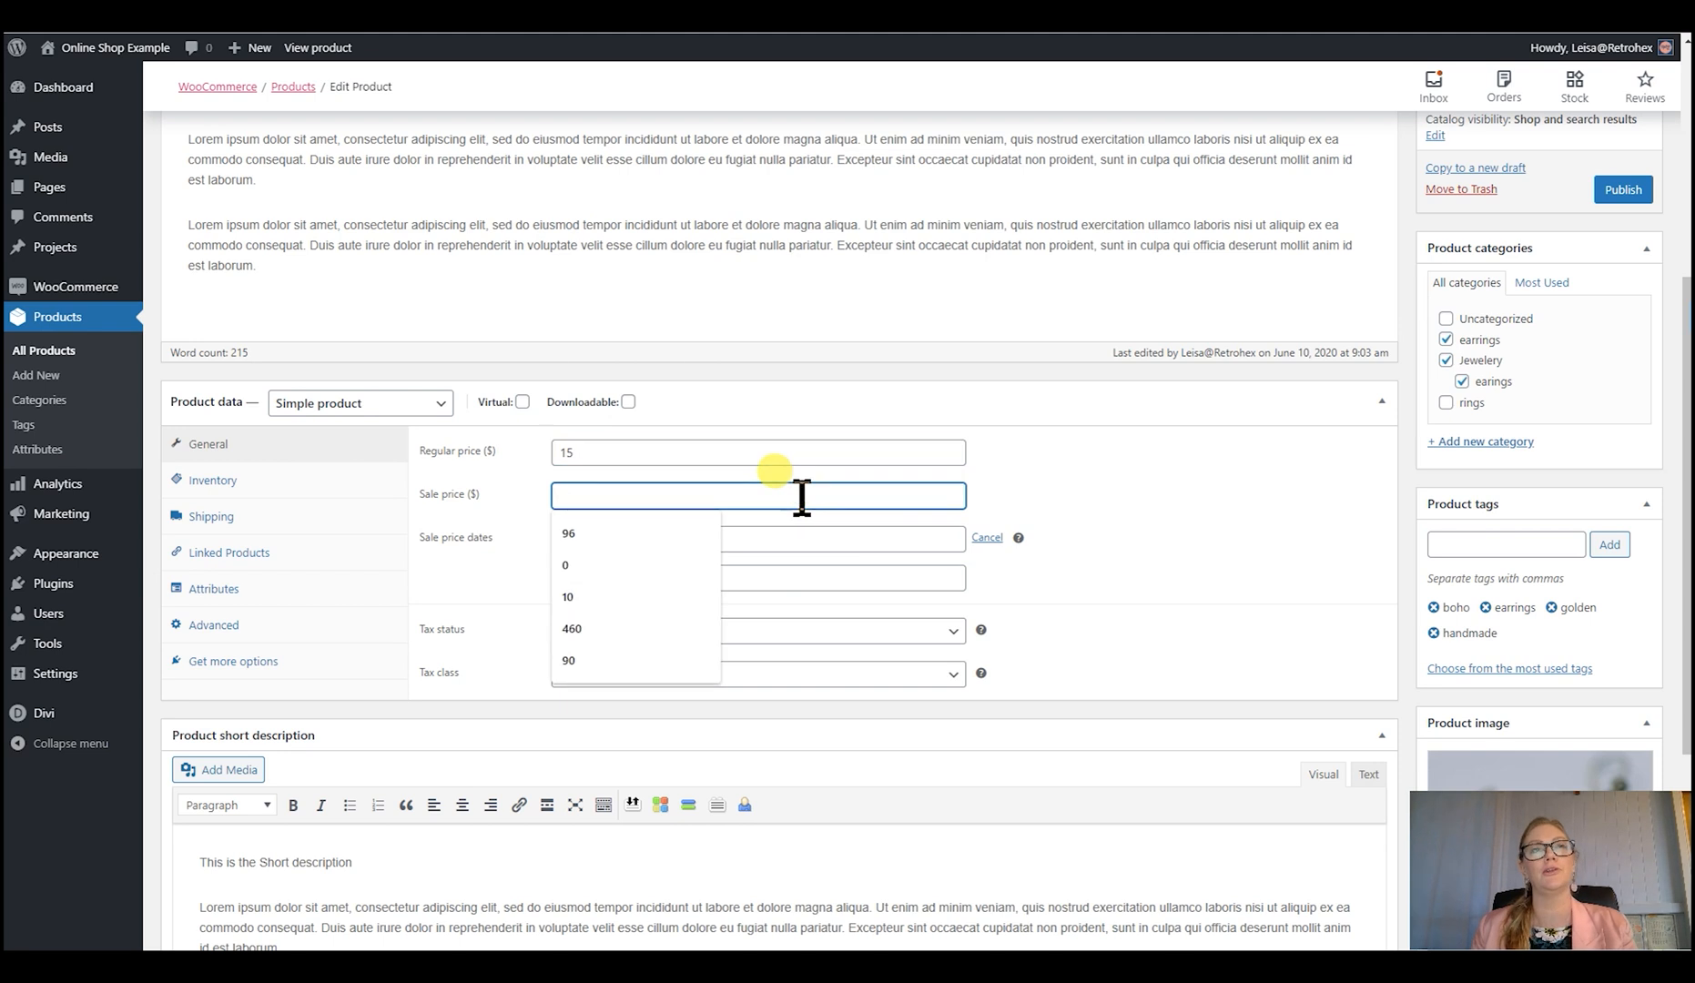
pyautogui.write('10')
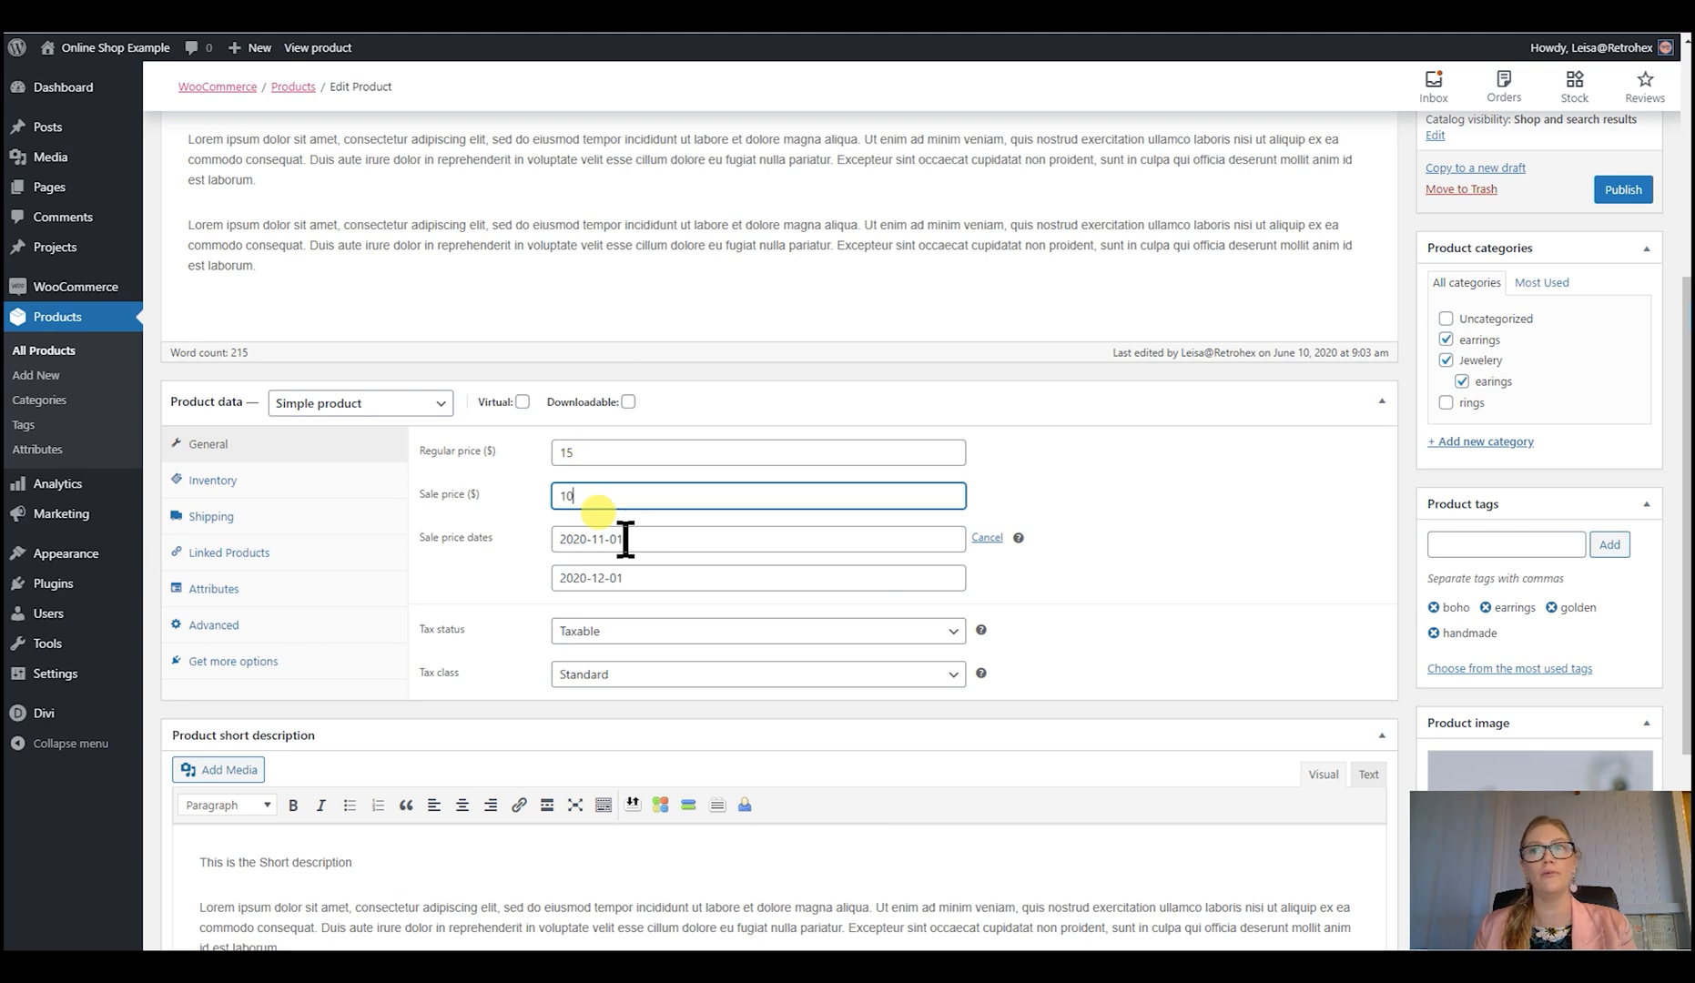
# - Schedule the sale price from 2020-11-01 to 2020-12-15
pyautogui.click(673, 539)
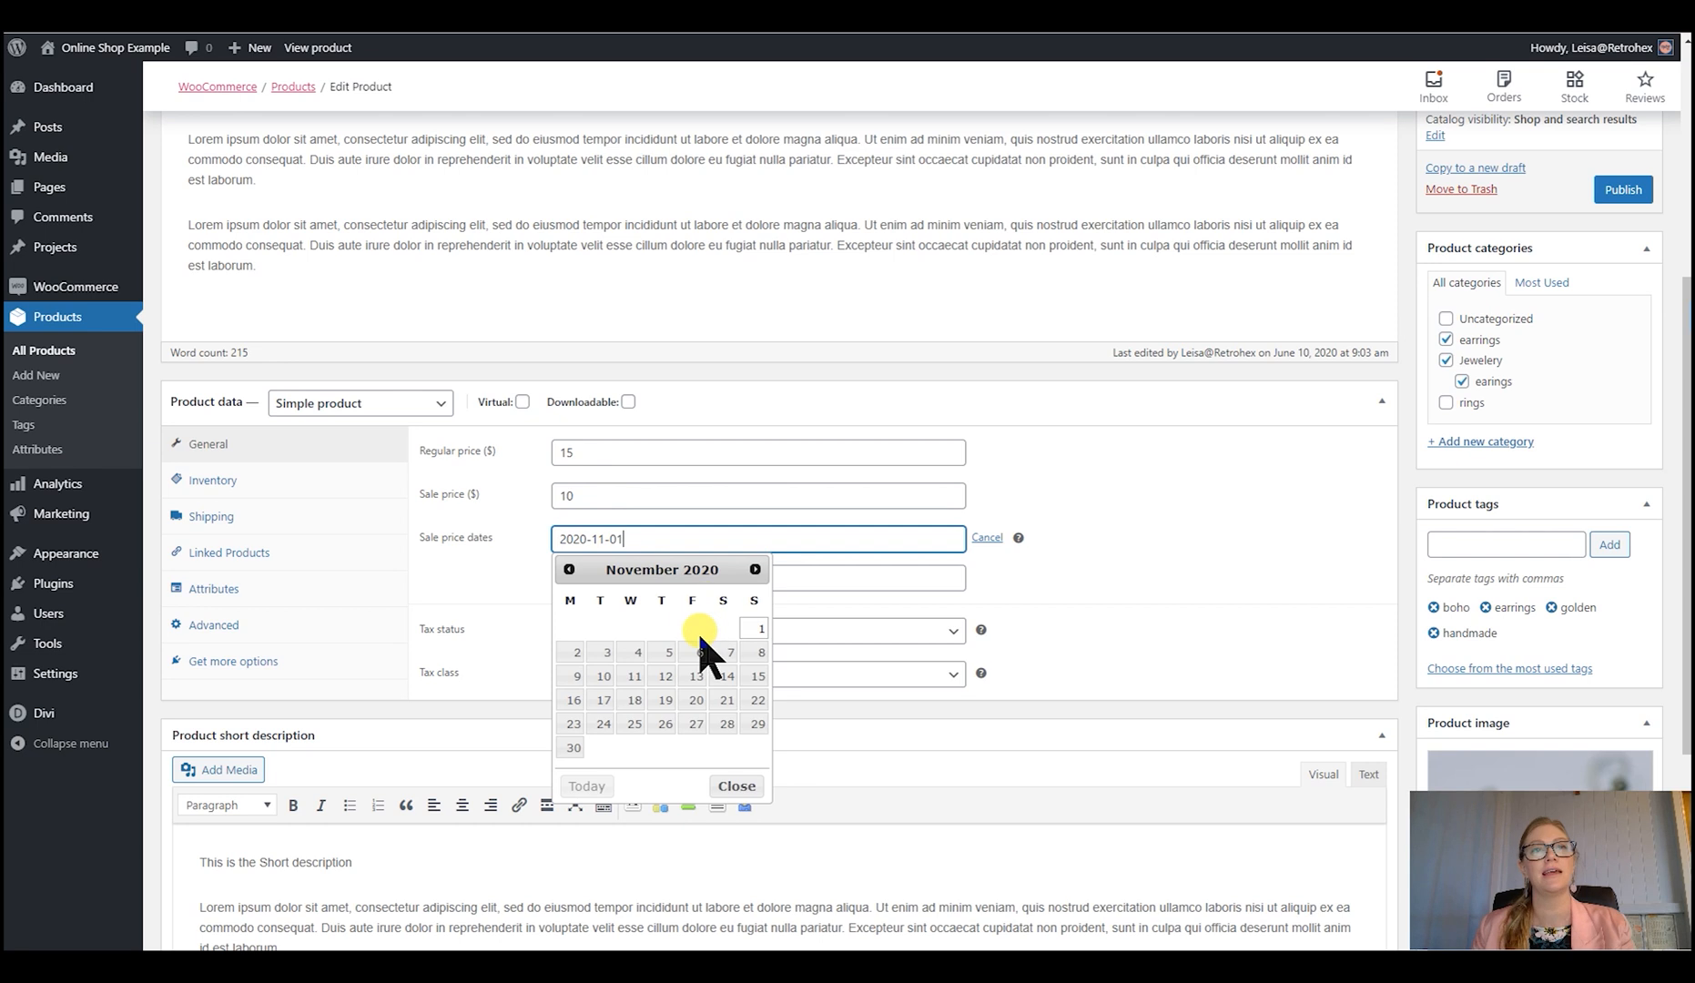
pyautogui.click(754, 628)
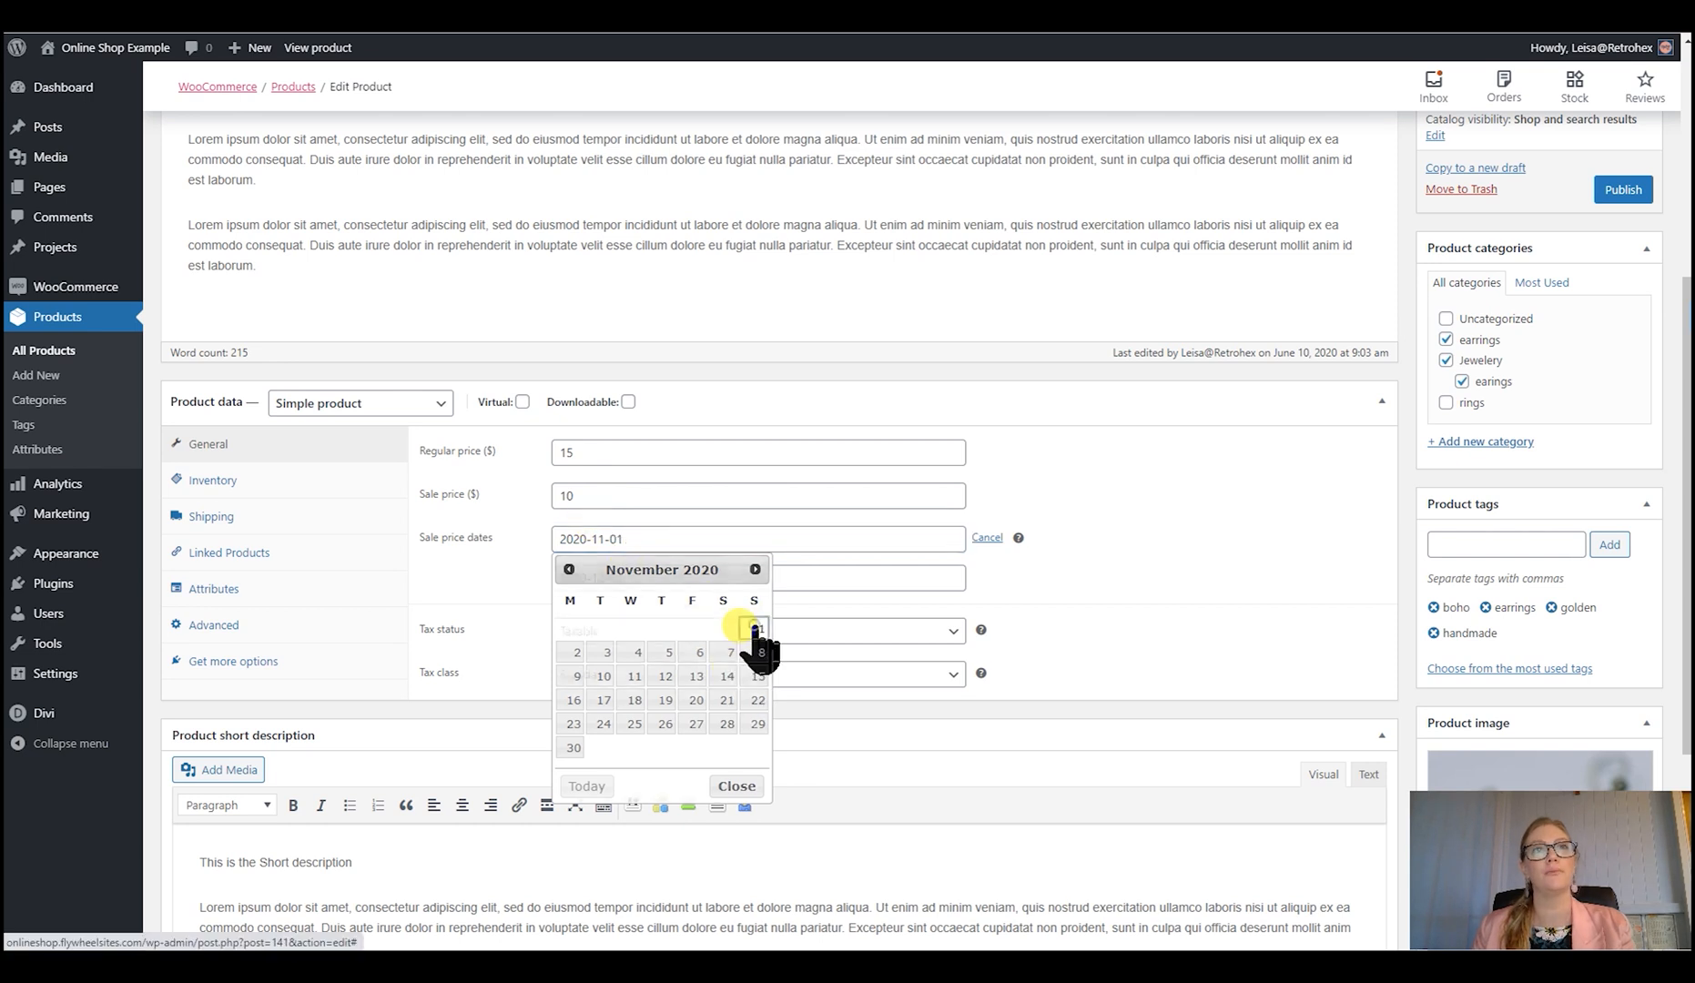
pyautogui.click(652, 576)
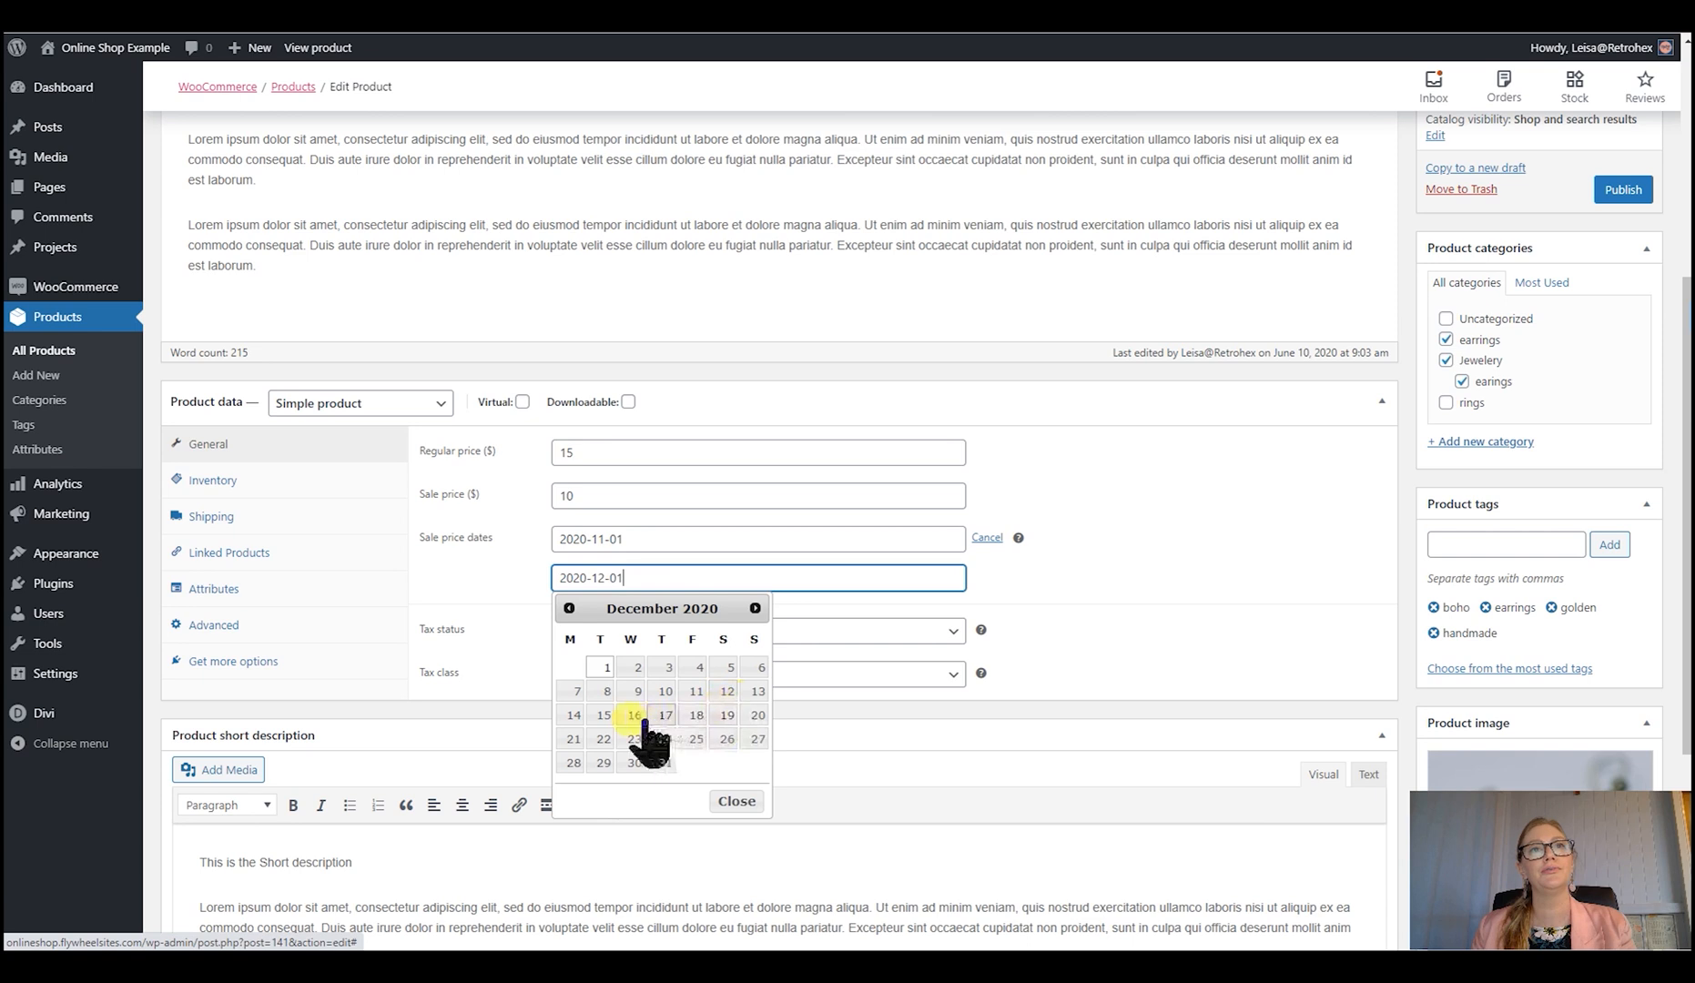
pyautogui.click(603, 716)
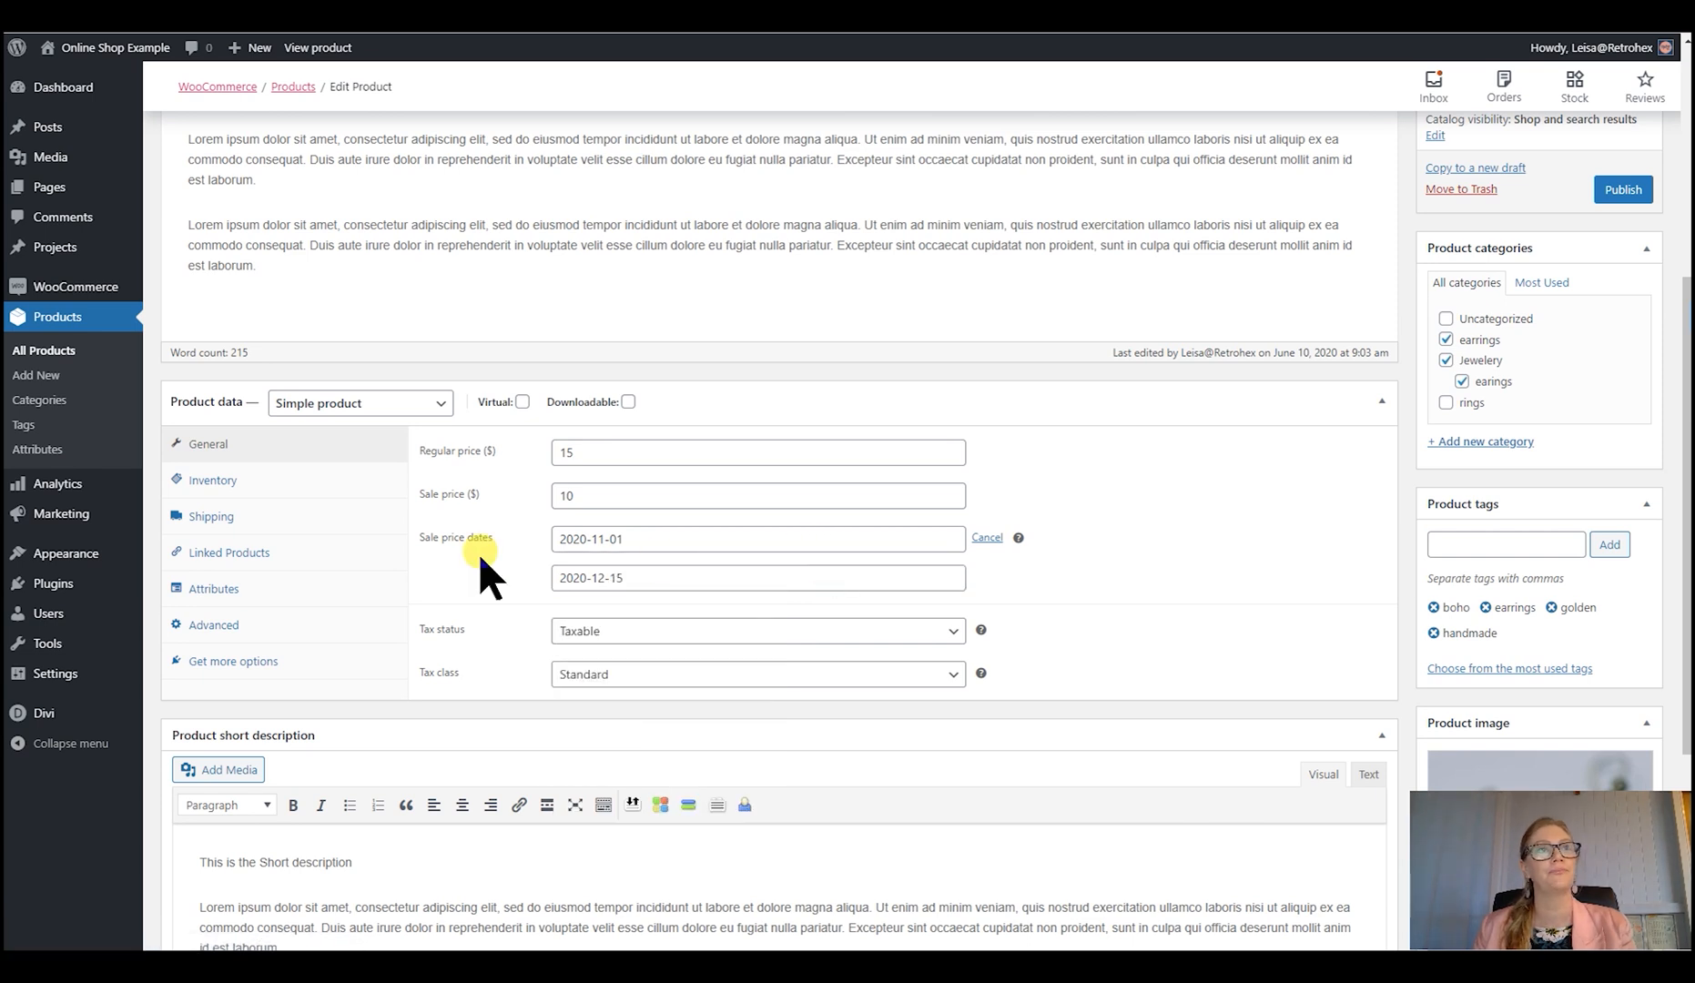
# - Review the product's inventory, shipping, linked products and attributes settings
pyautogui.click(271, 477)
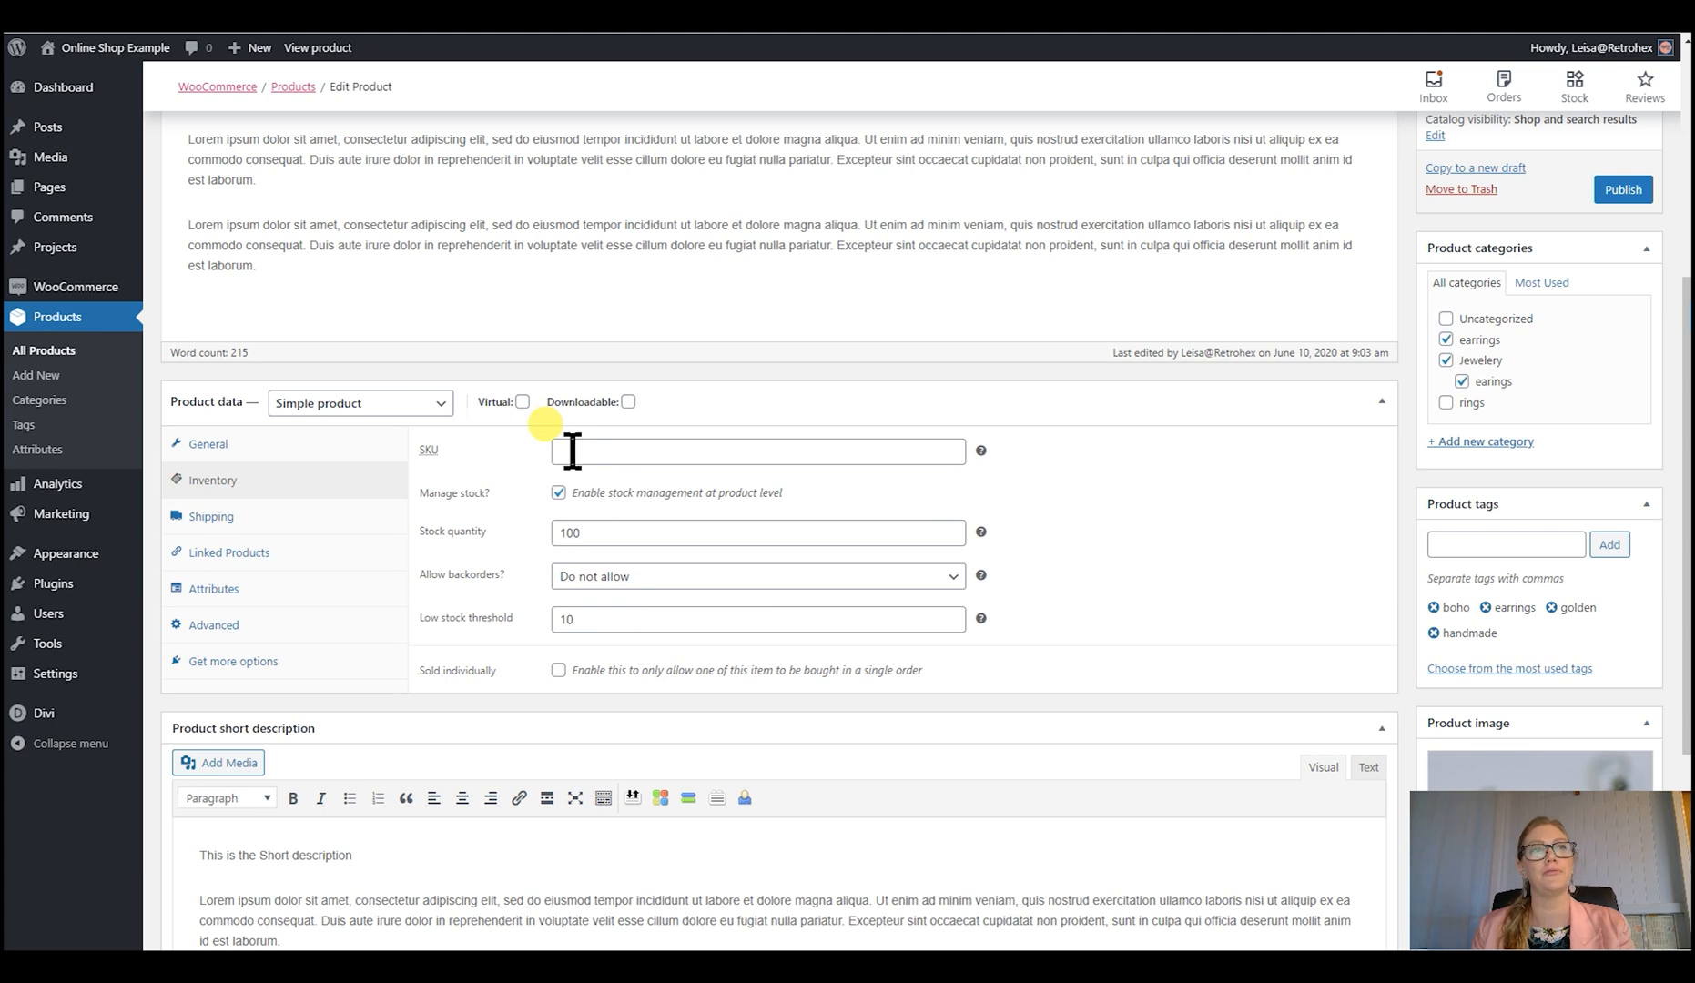
pyautogui.click(273, 517)
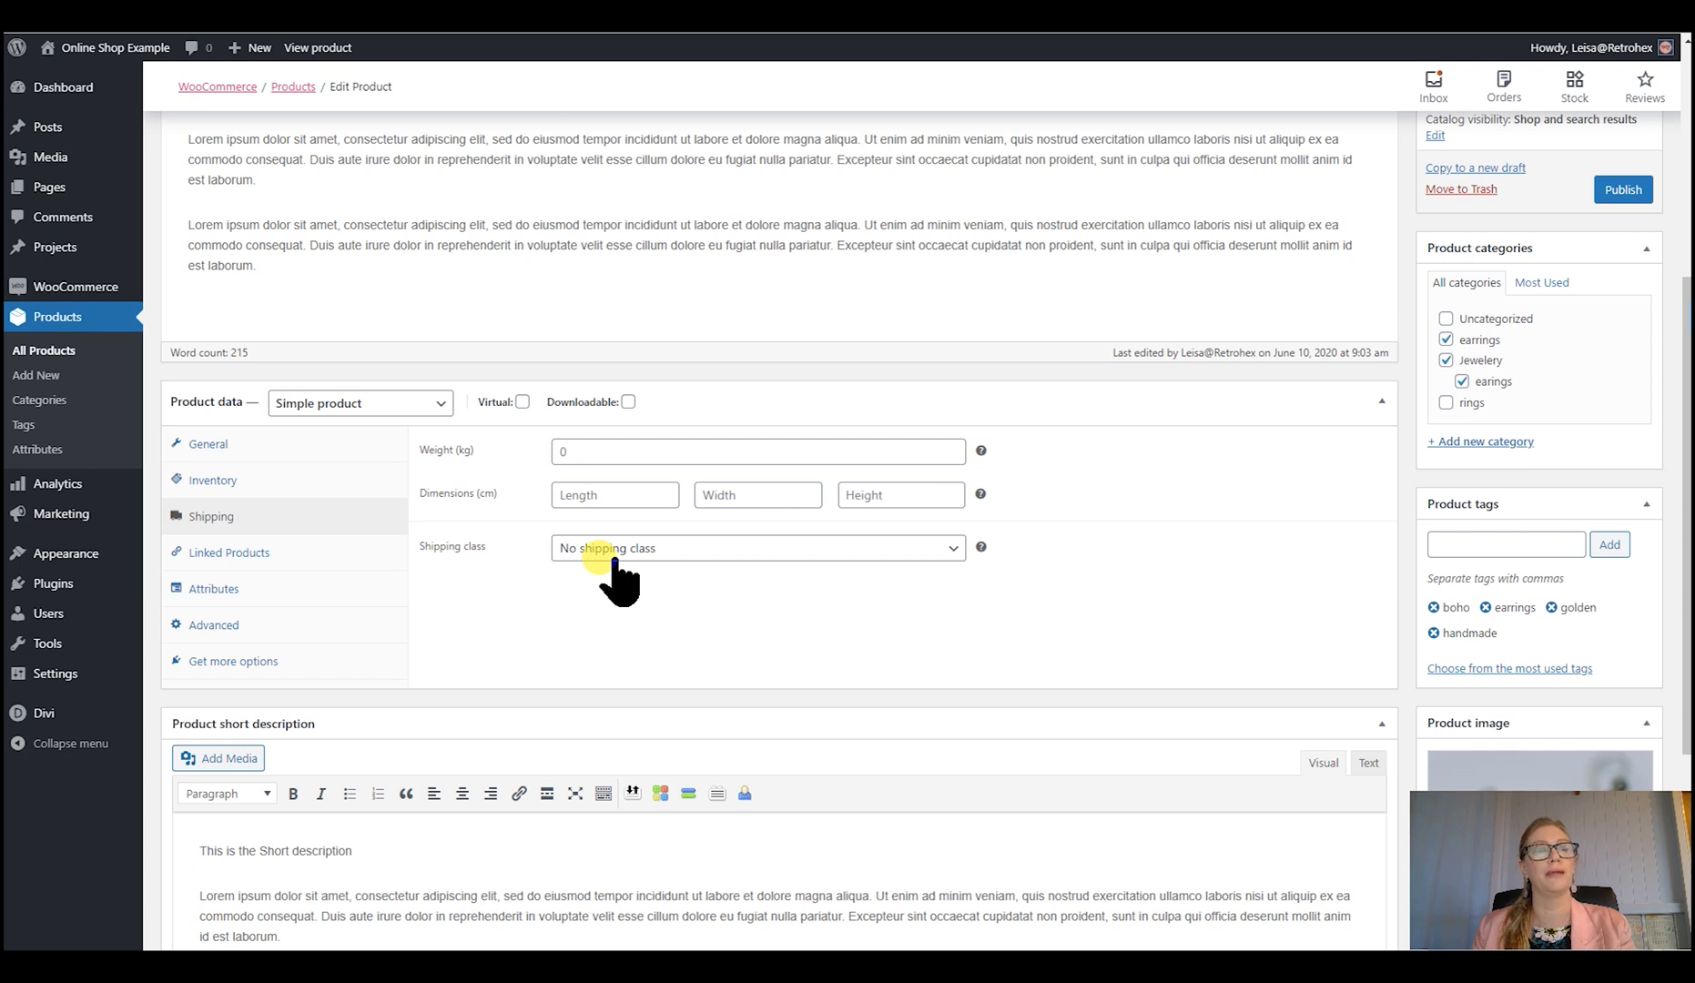
pyautogui.click(244, 558)
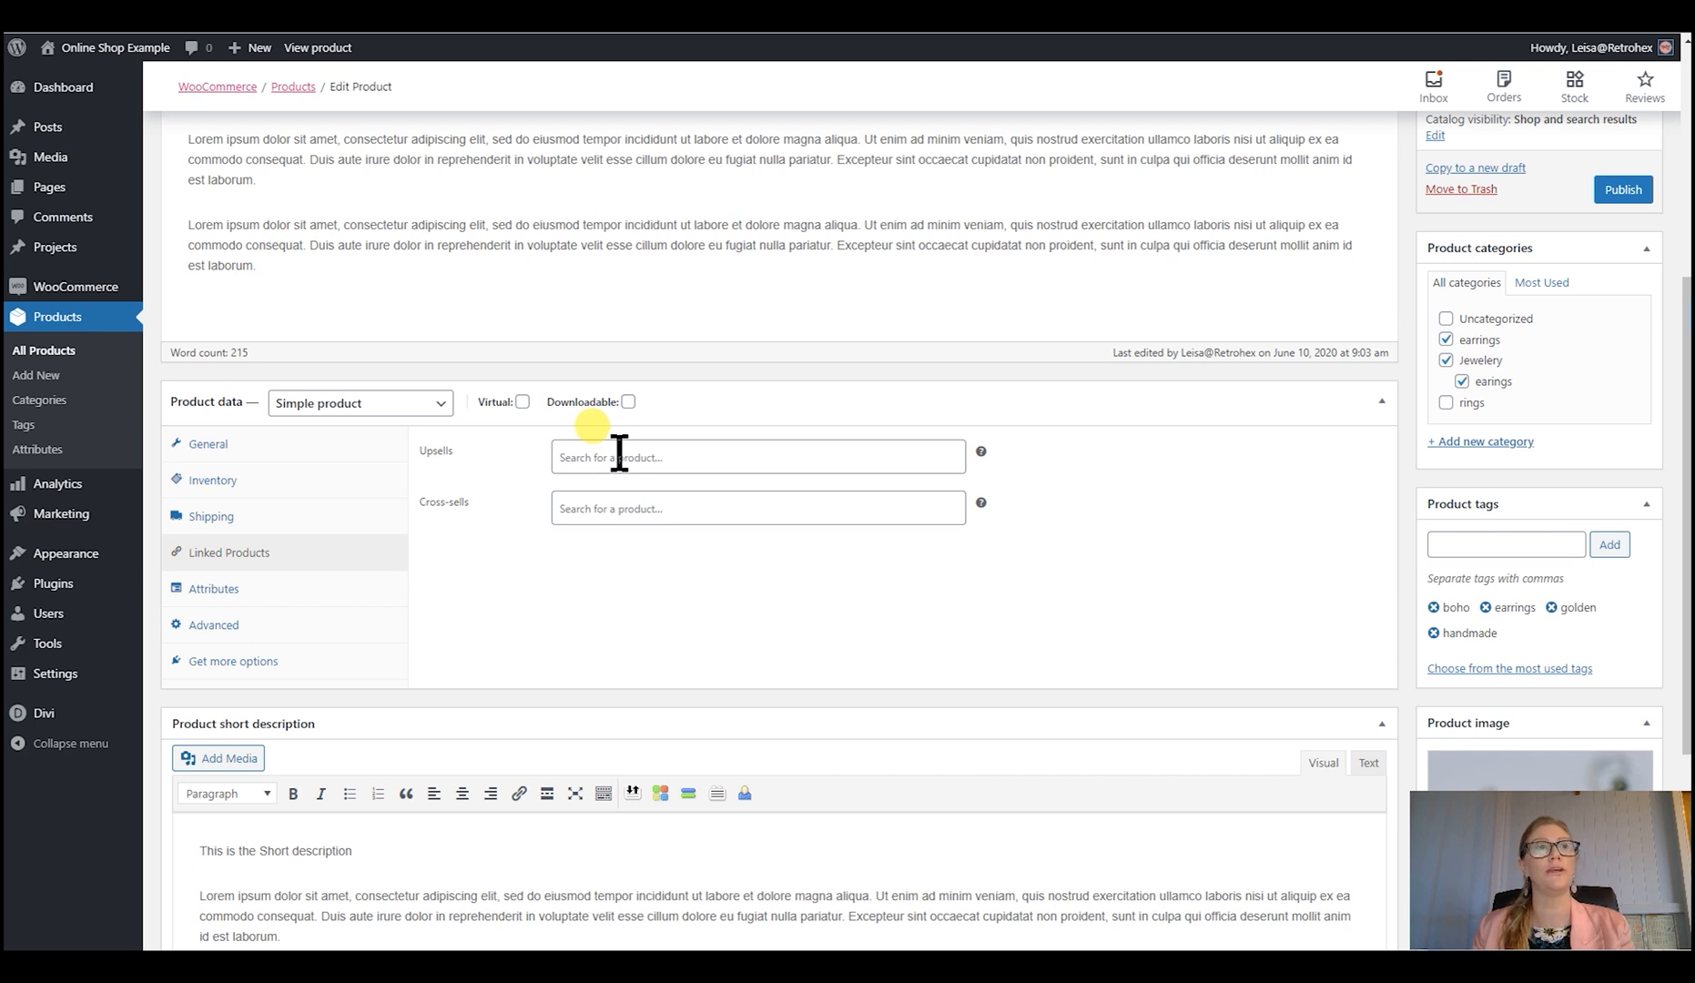
pyautogui.click(214, 589)
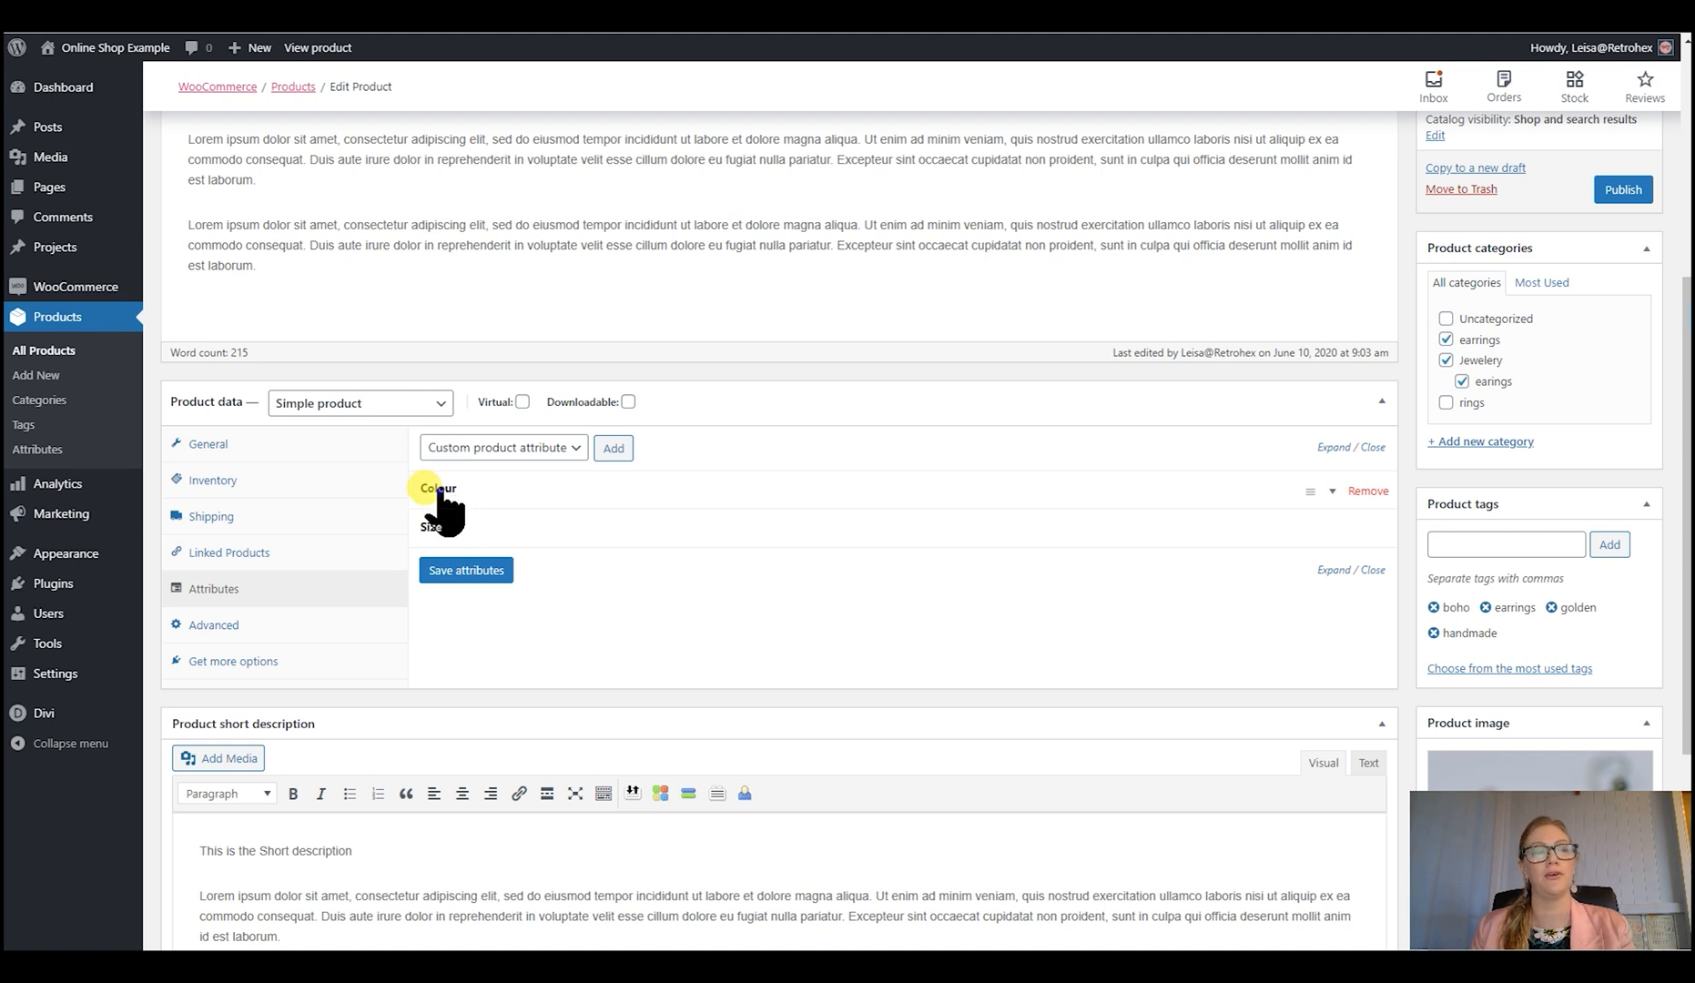
# - Disable reviews in the product's advanced settings
pyautogui.click(247, 624)
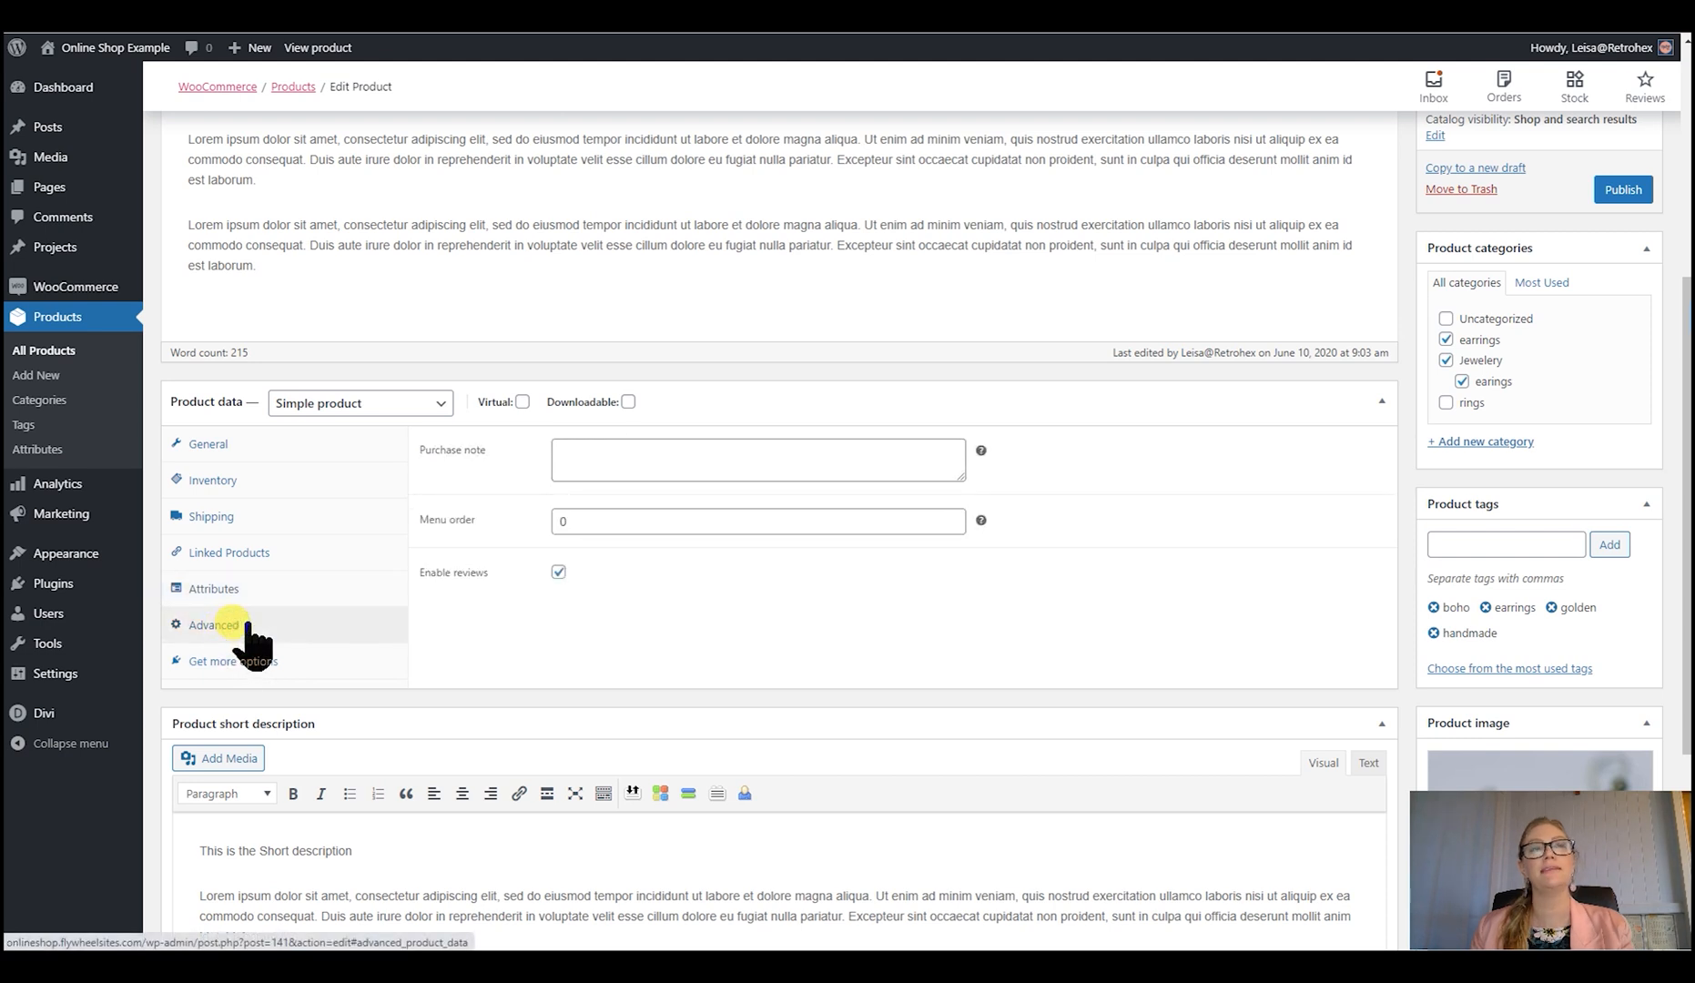
pyautogui.click(583, 460)
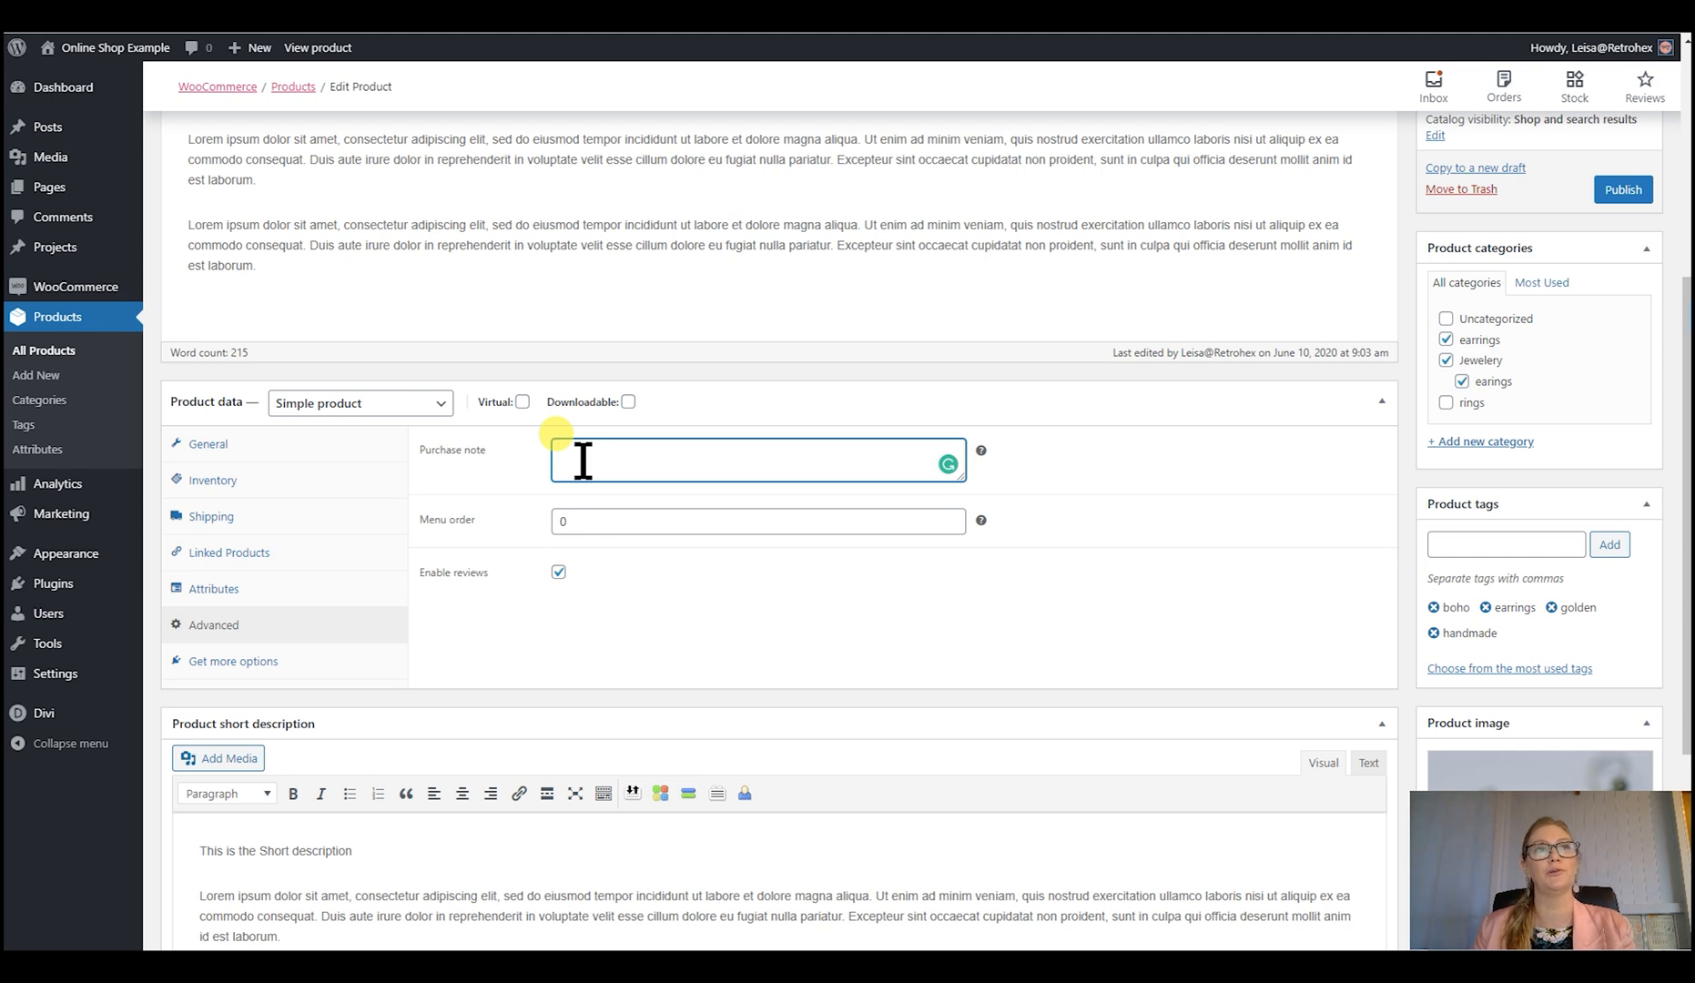
pyautogui.click(559, 573)
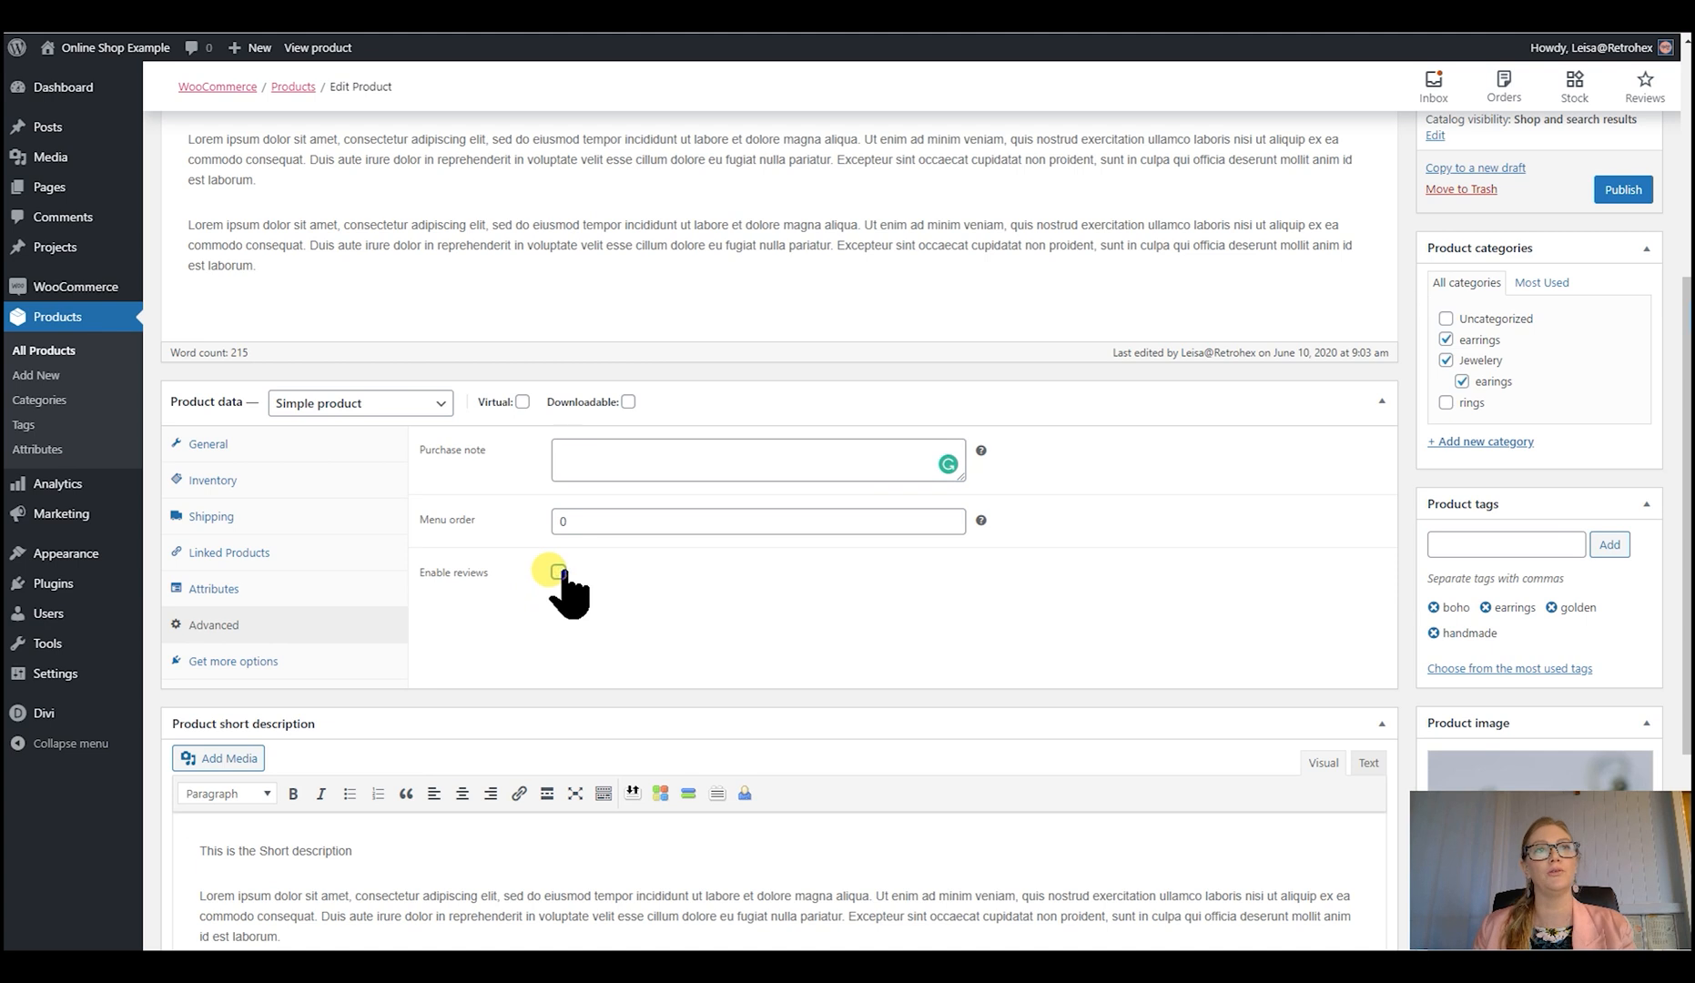
# - Try selecting the fan earrings, hoop earrings and ring images from the media library for the product gallery
pyautogui.scroll(-3, 676, 600)
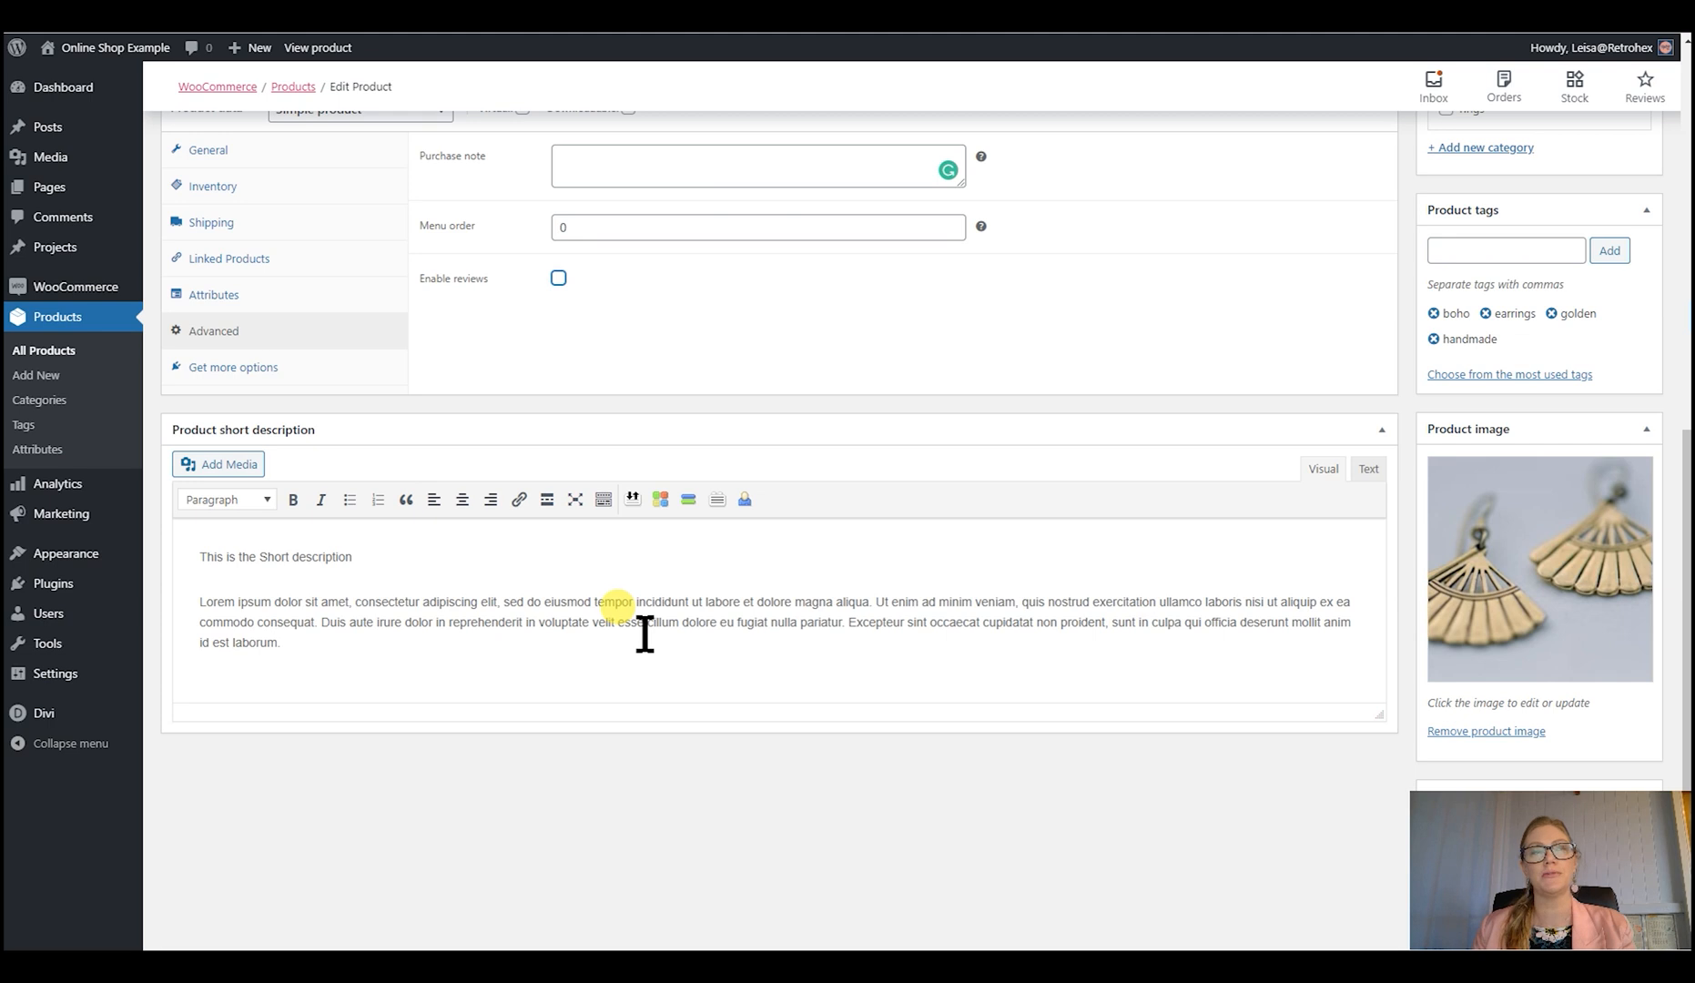
pyautogui.scroll(-1, 644, 635)
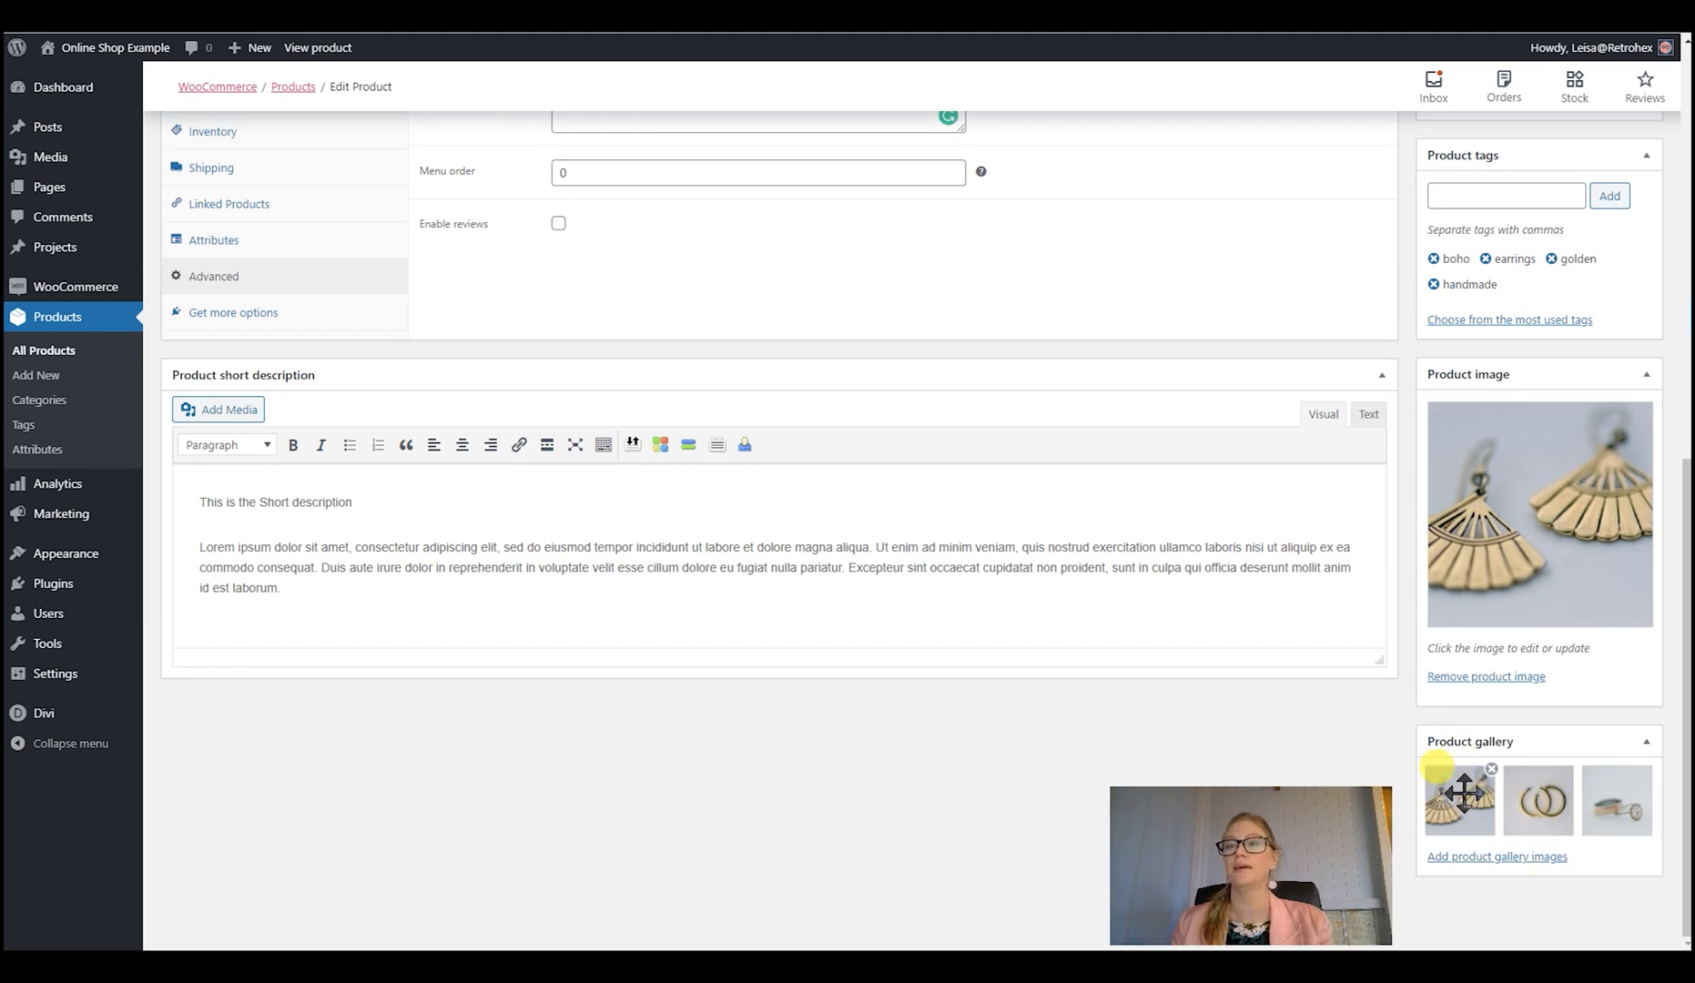
pyautogui.click(1475, 862)
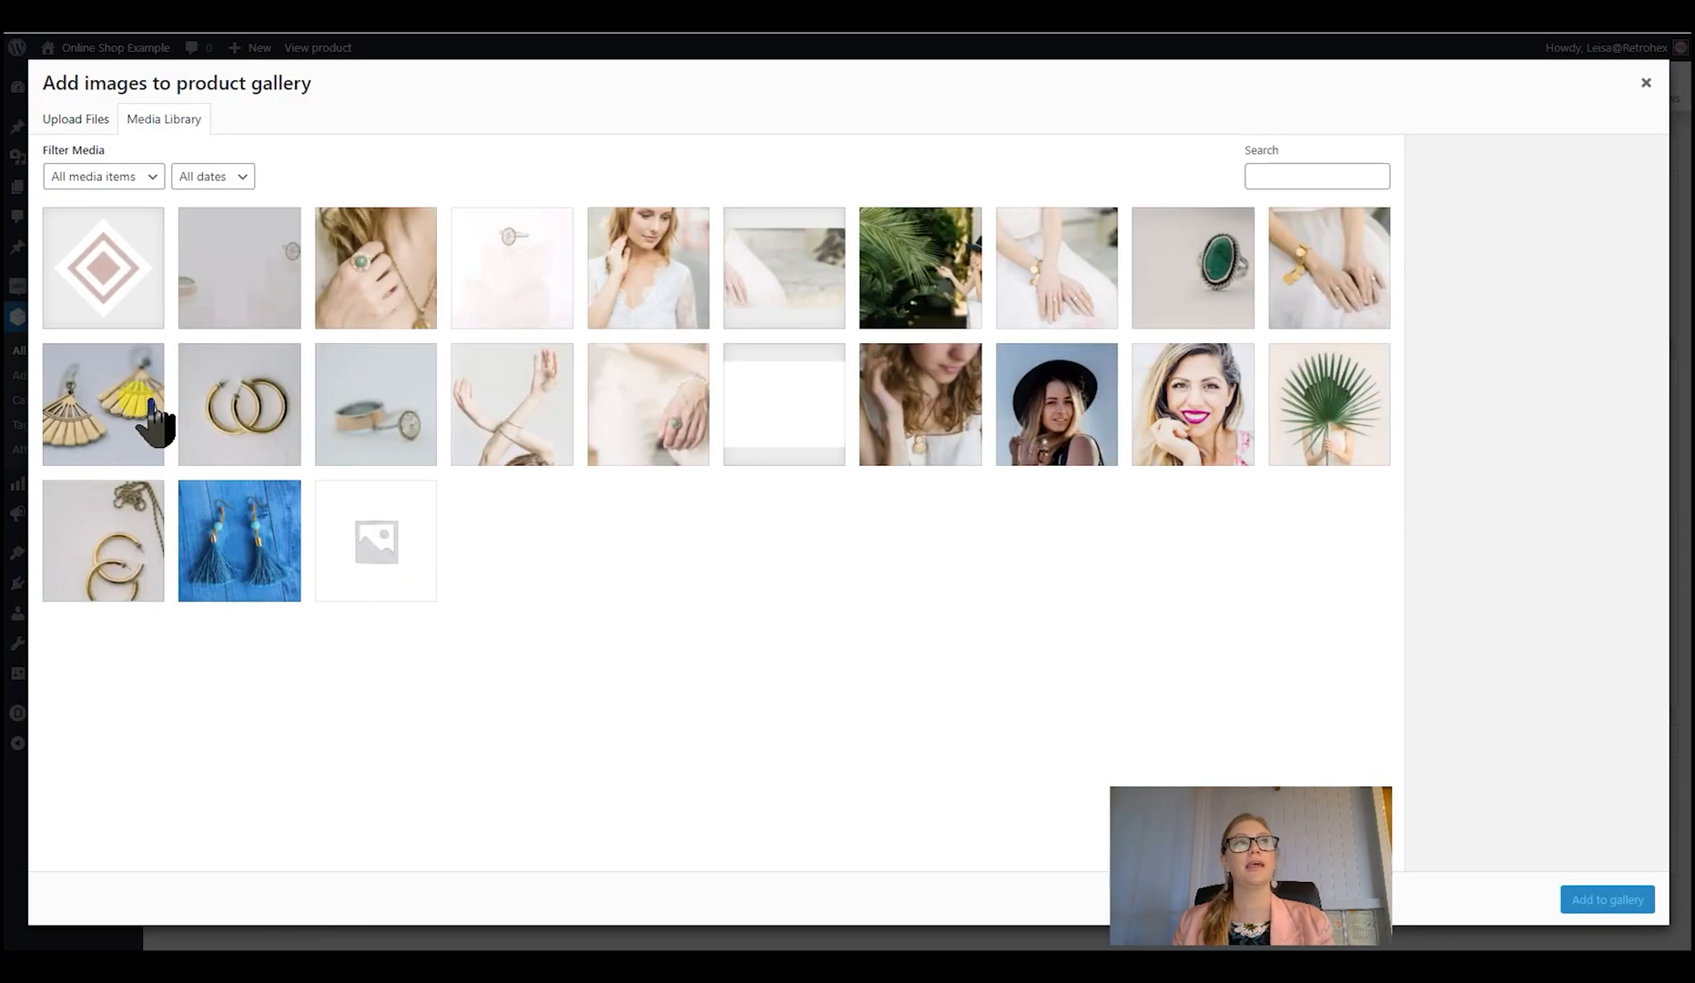
pyautogui.click(155, 419)
pyautogui.click(239, 409)
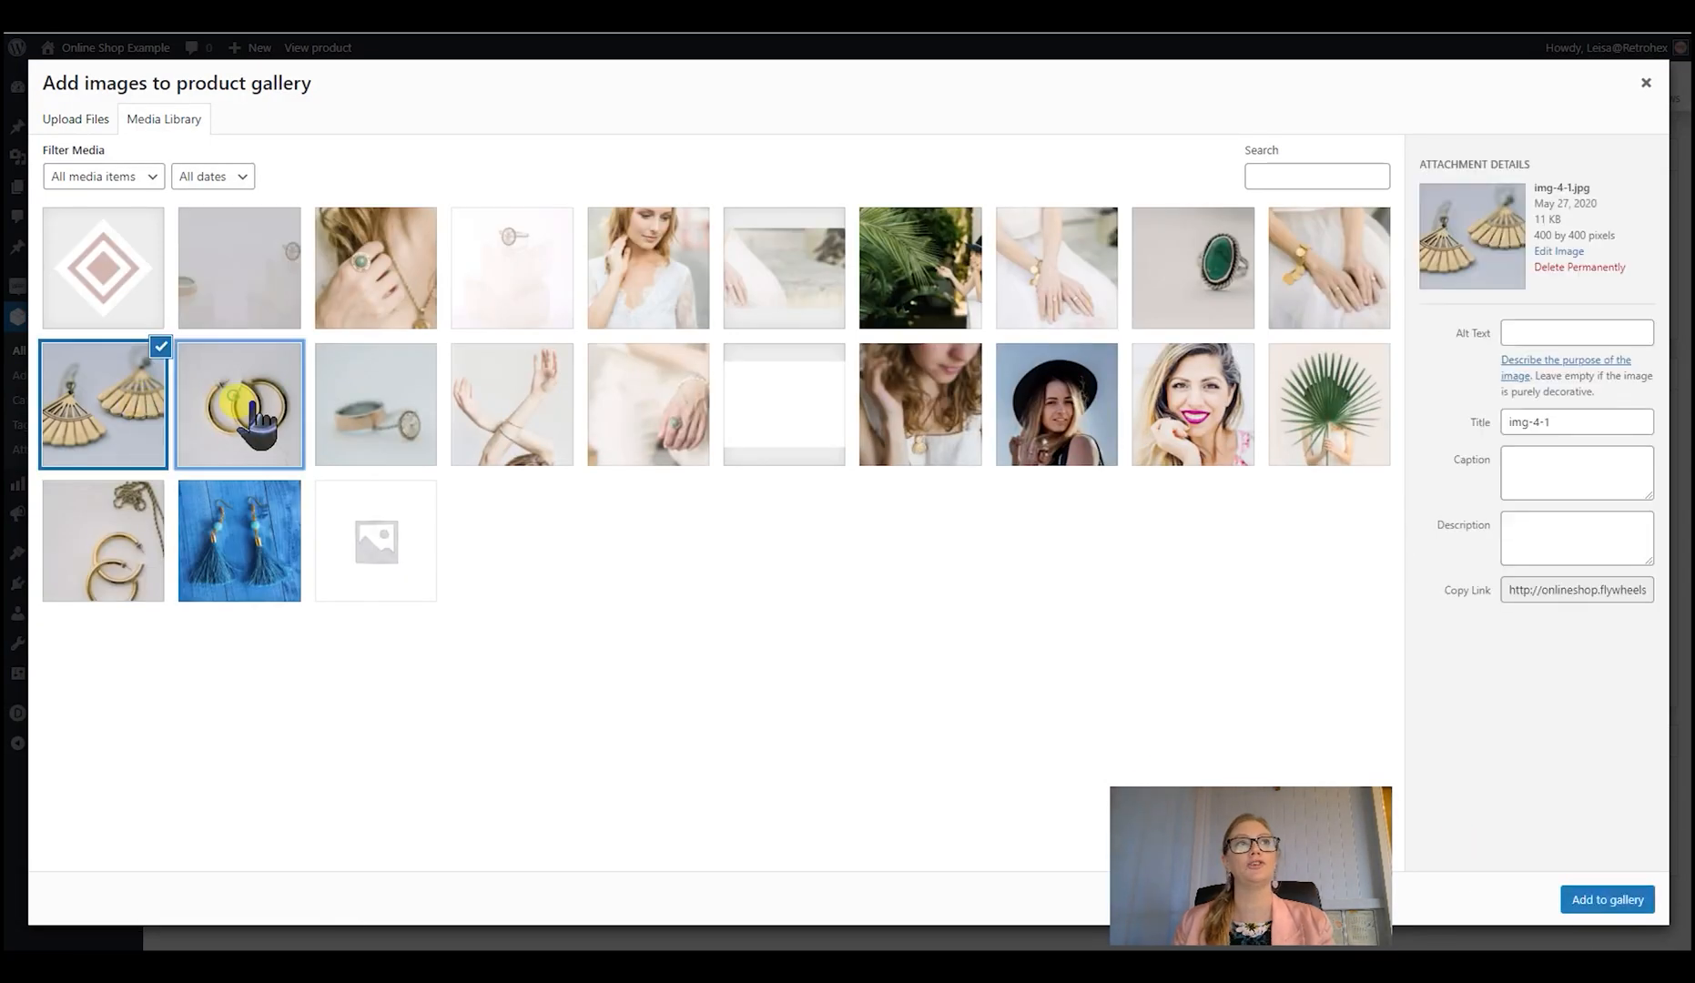
pyautogui.click(351, 428)
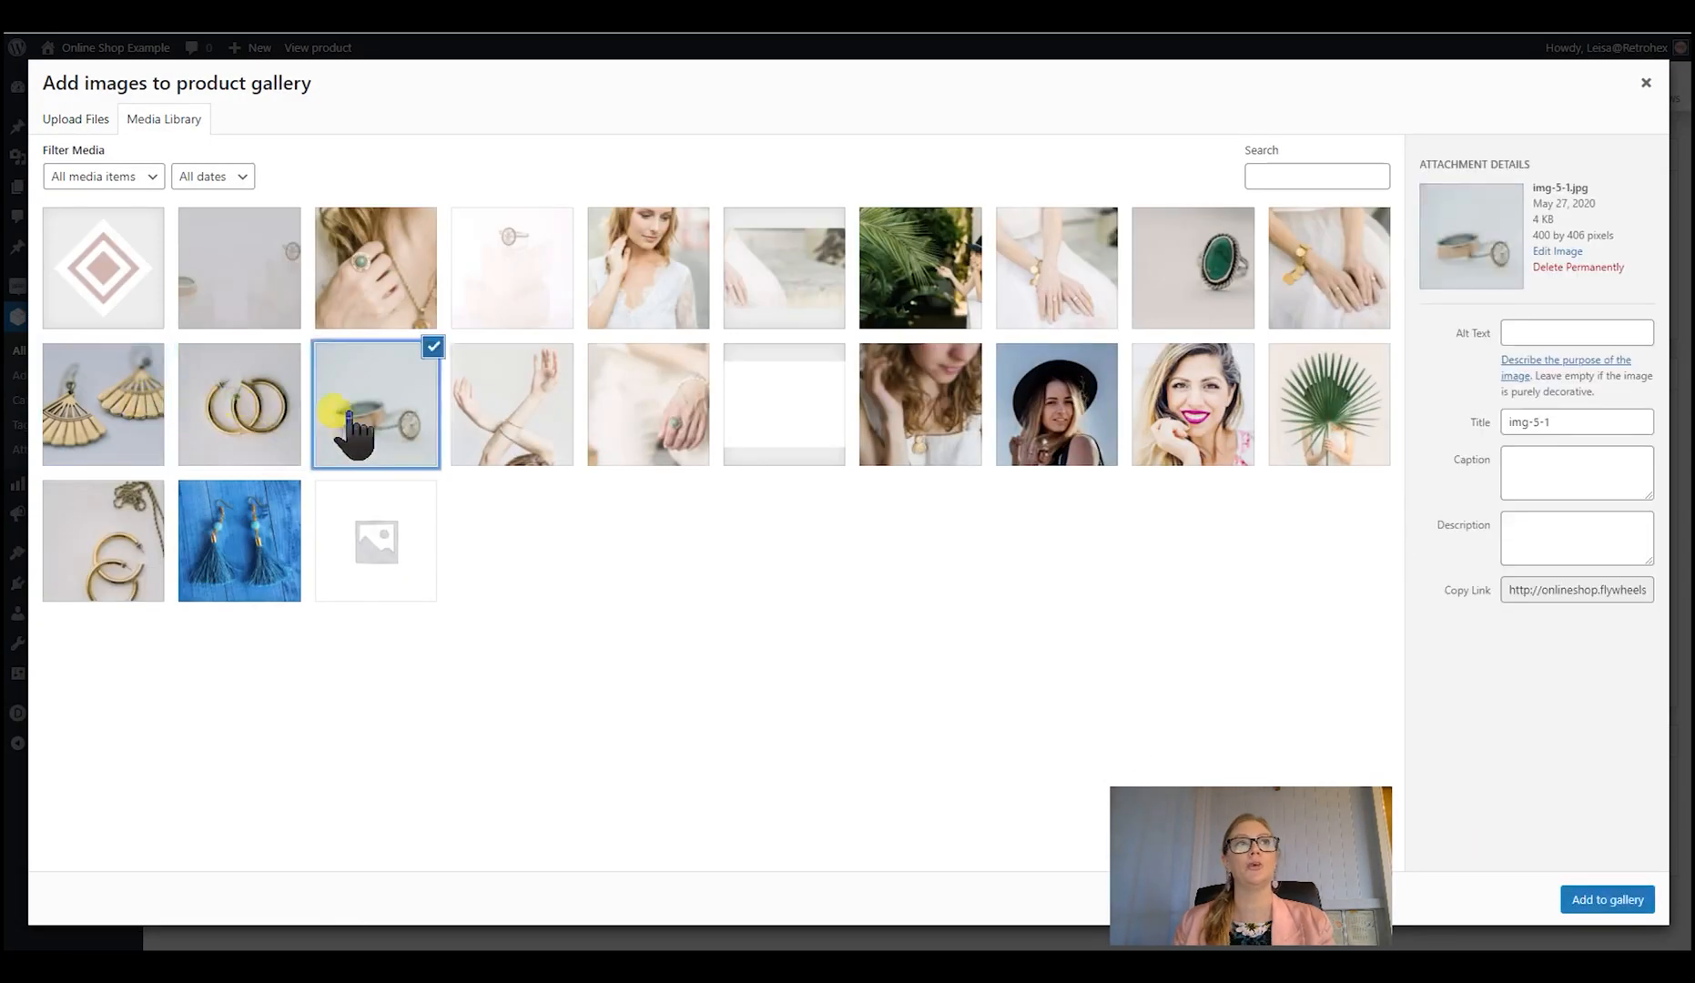
pyautogui.click(274, 437)
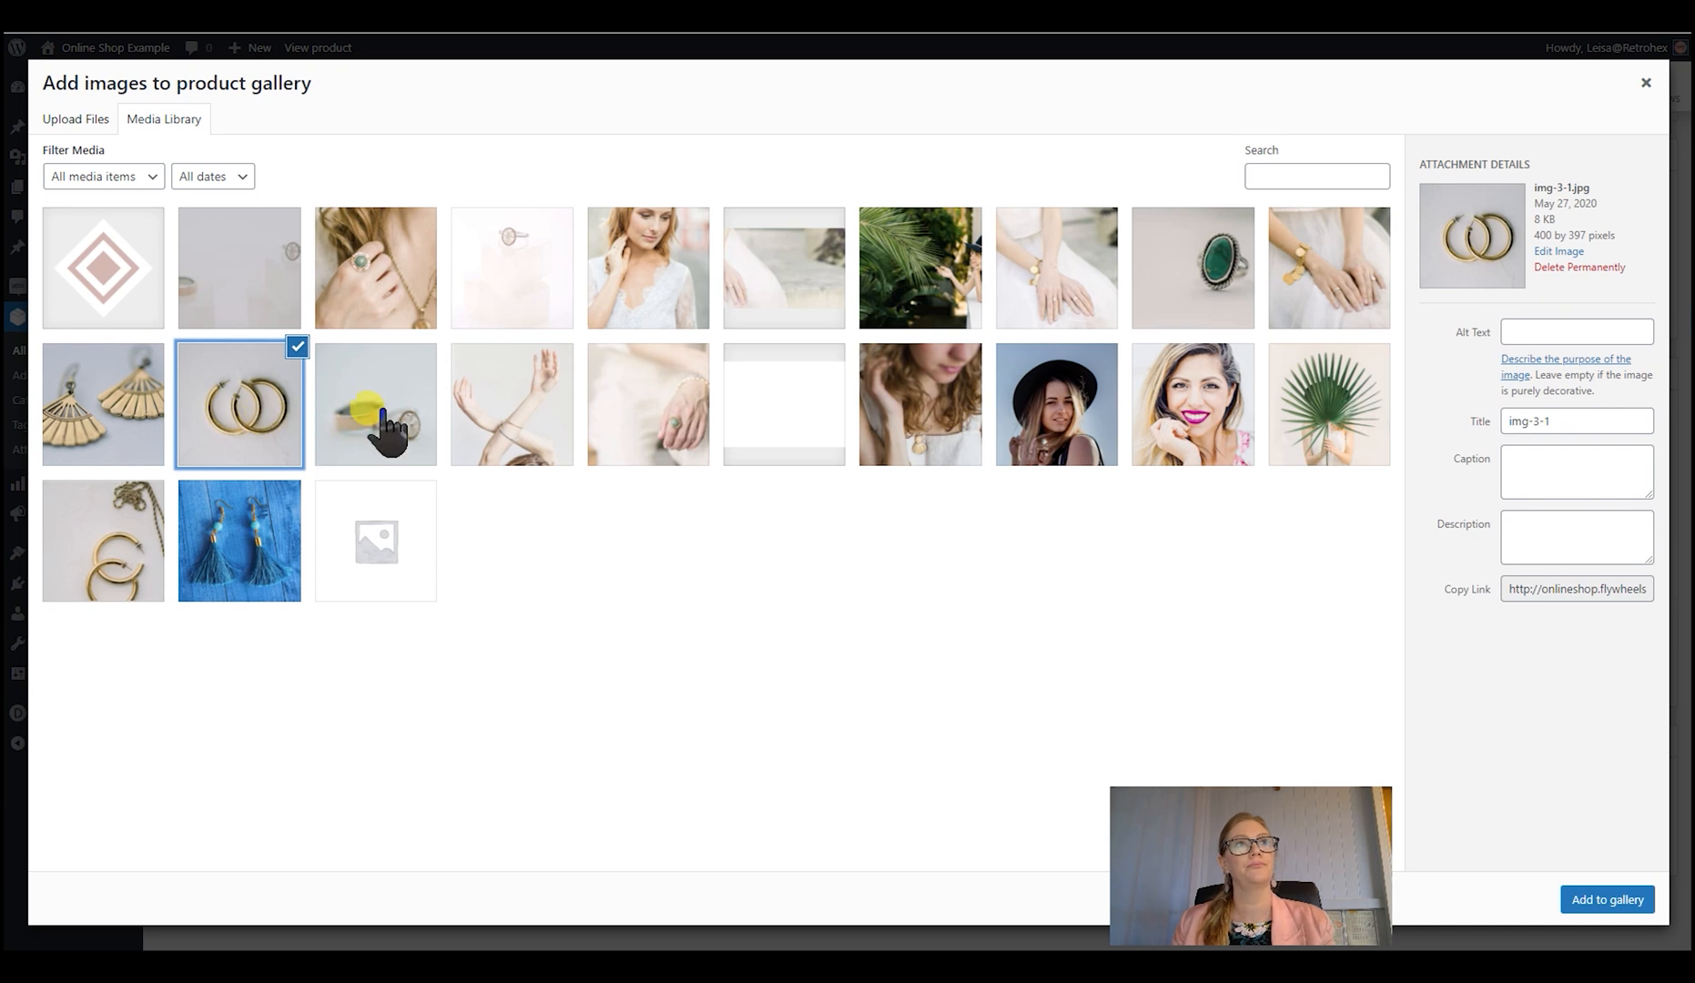
pyautogui.click(382, 437)
pyautogui.click(141, 439)
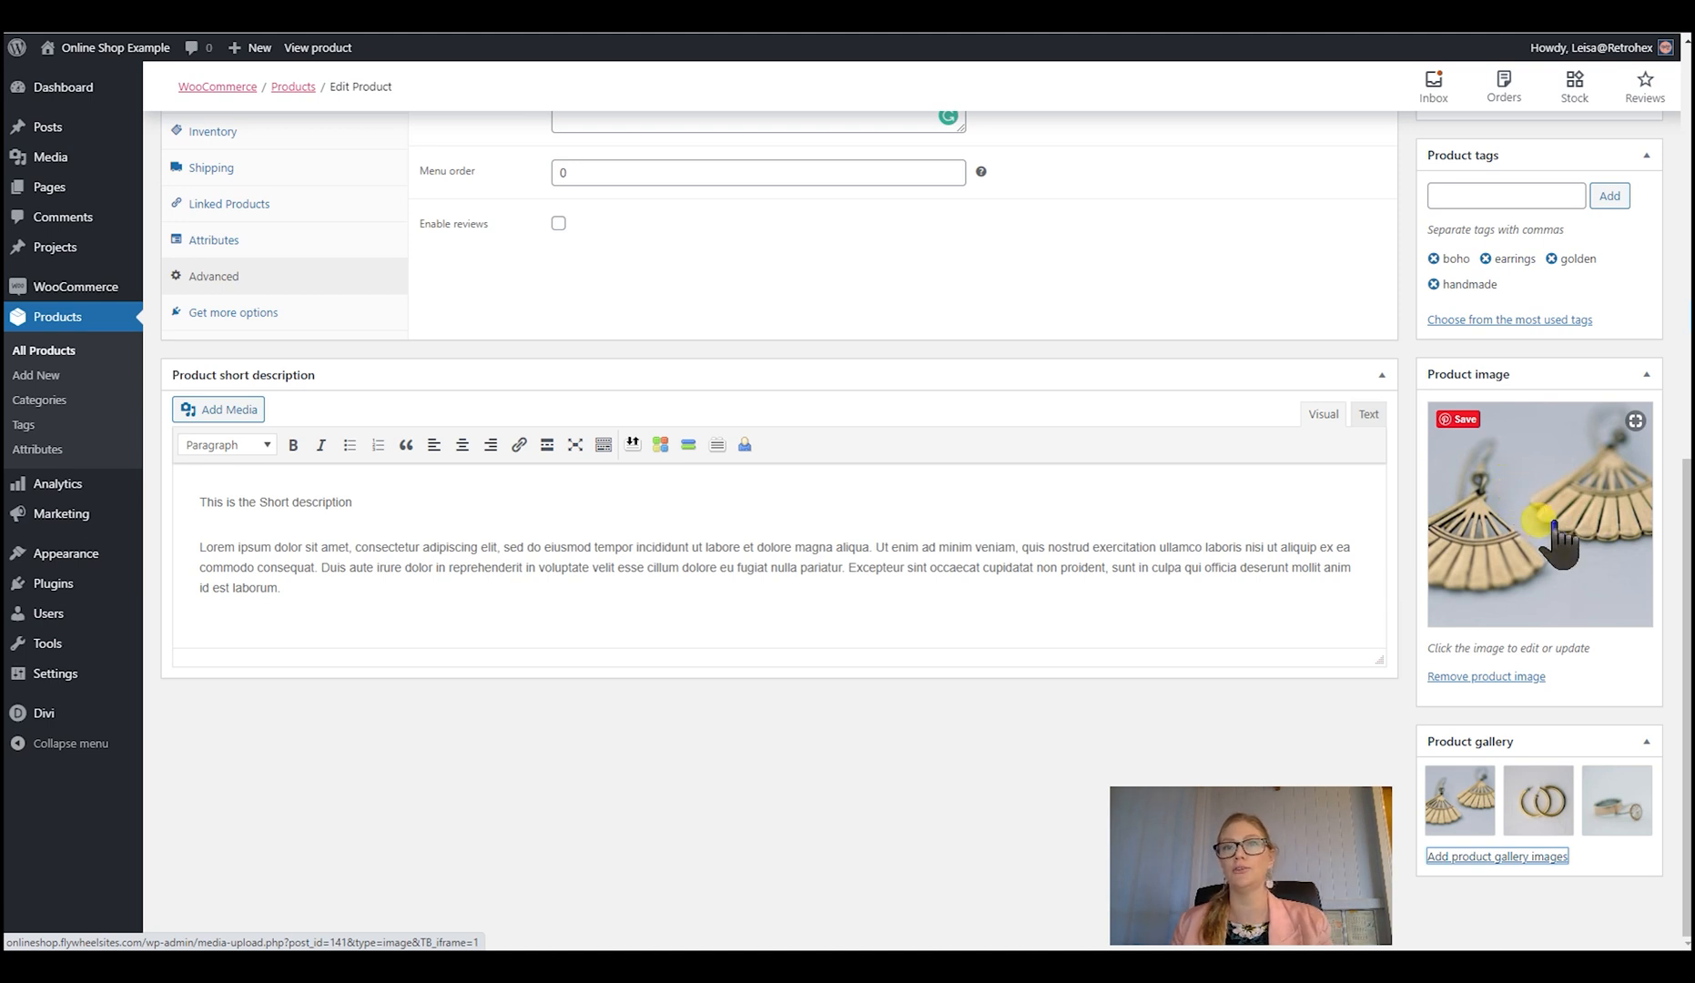
# - Set the alt text of the fan earrings product image to "Handmade Boho Golden Fan Earrings" and close the media library
pyautogui.scroll(3, 1558, 544)
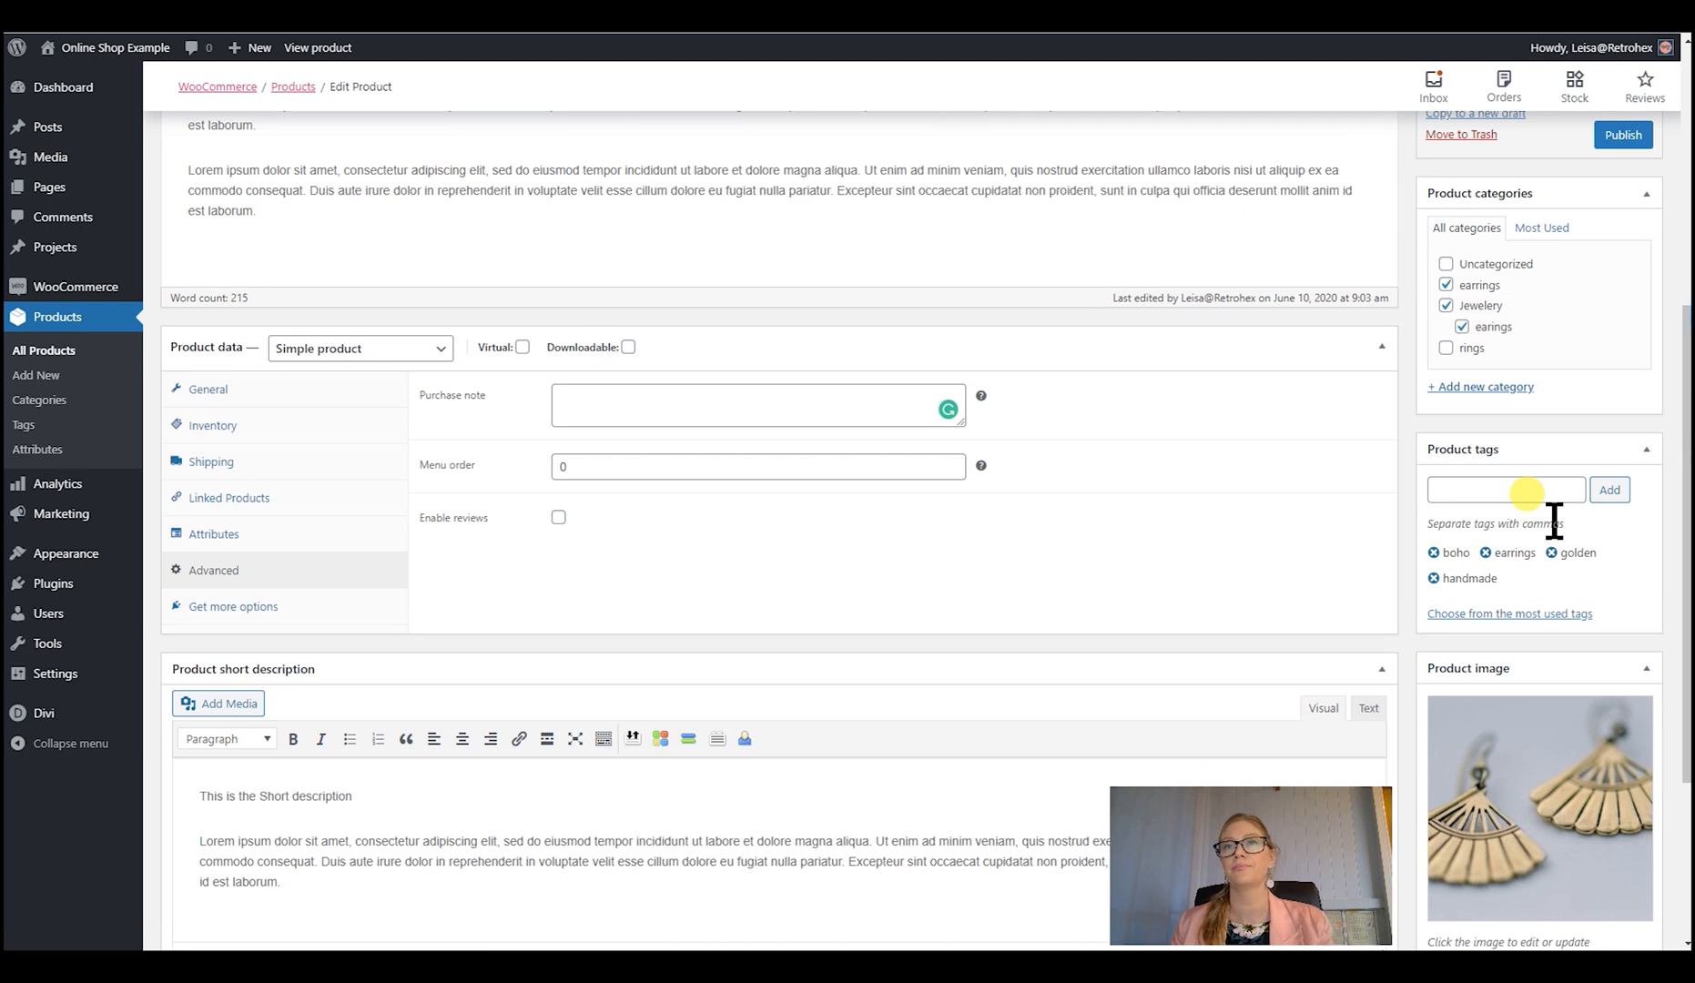
pyautogui.scroll(-3, 1568, 559)
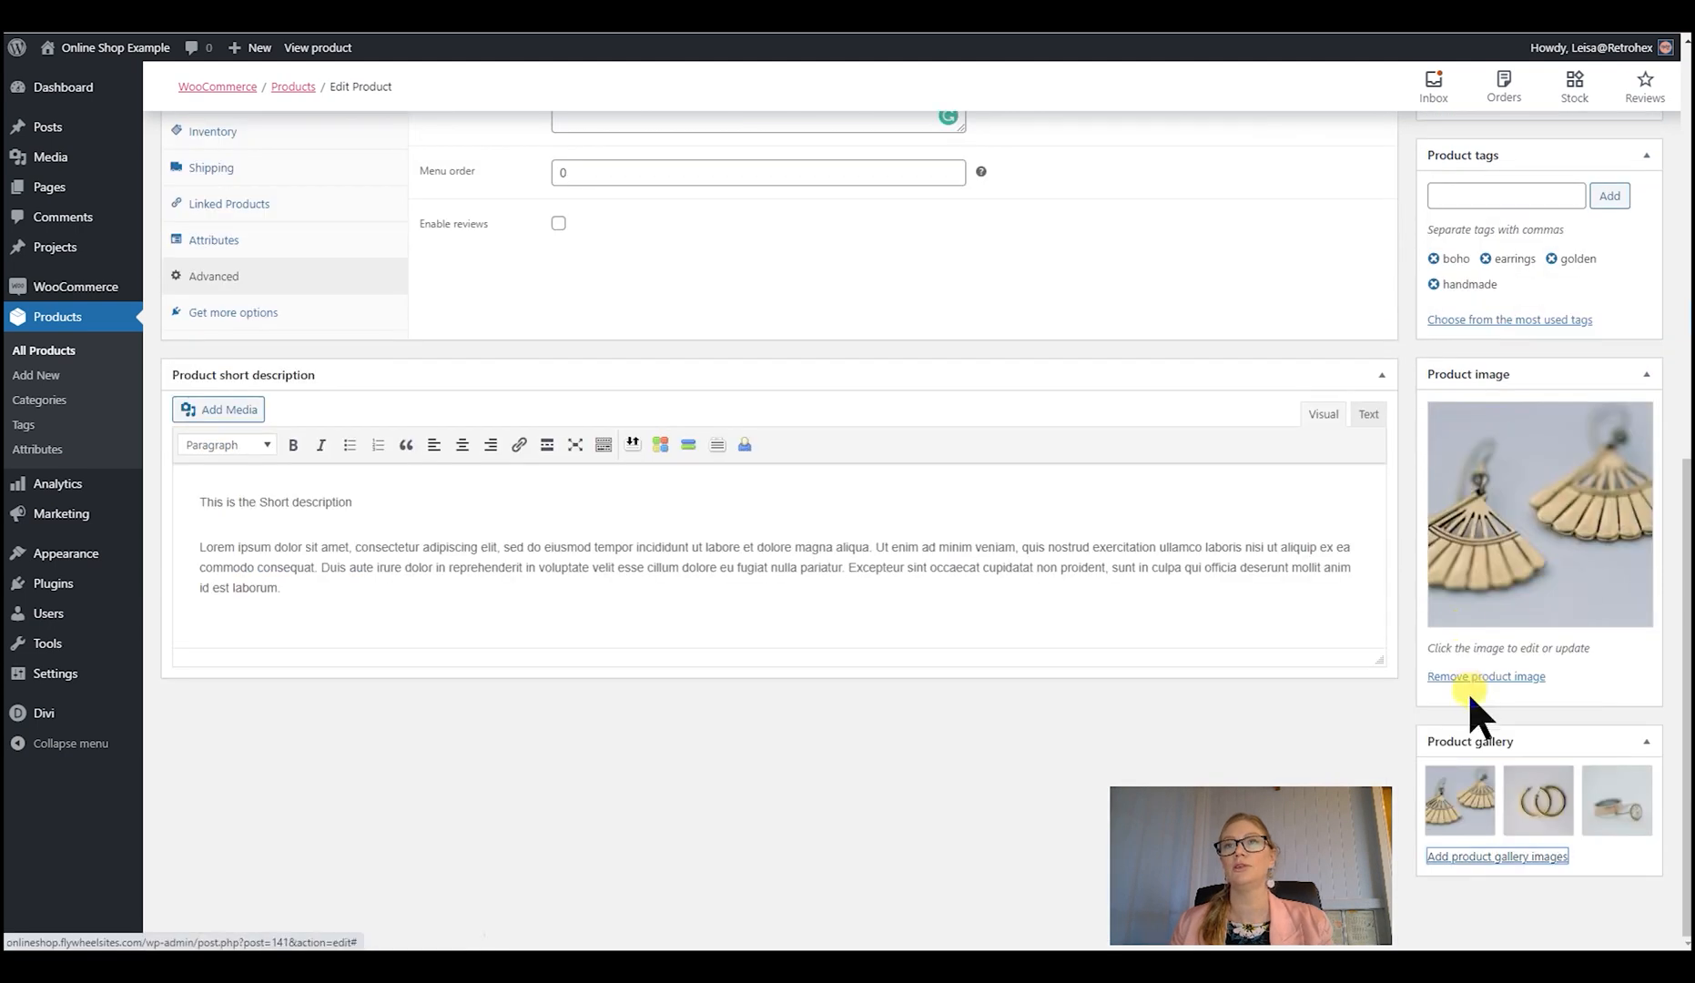
pyautogui.click(1518, 590)
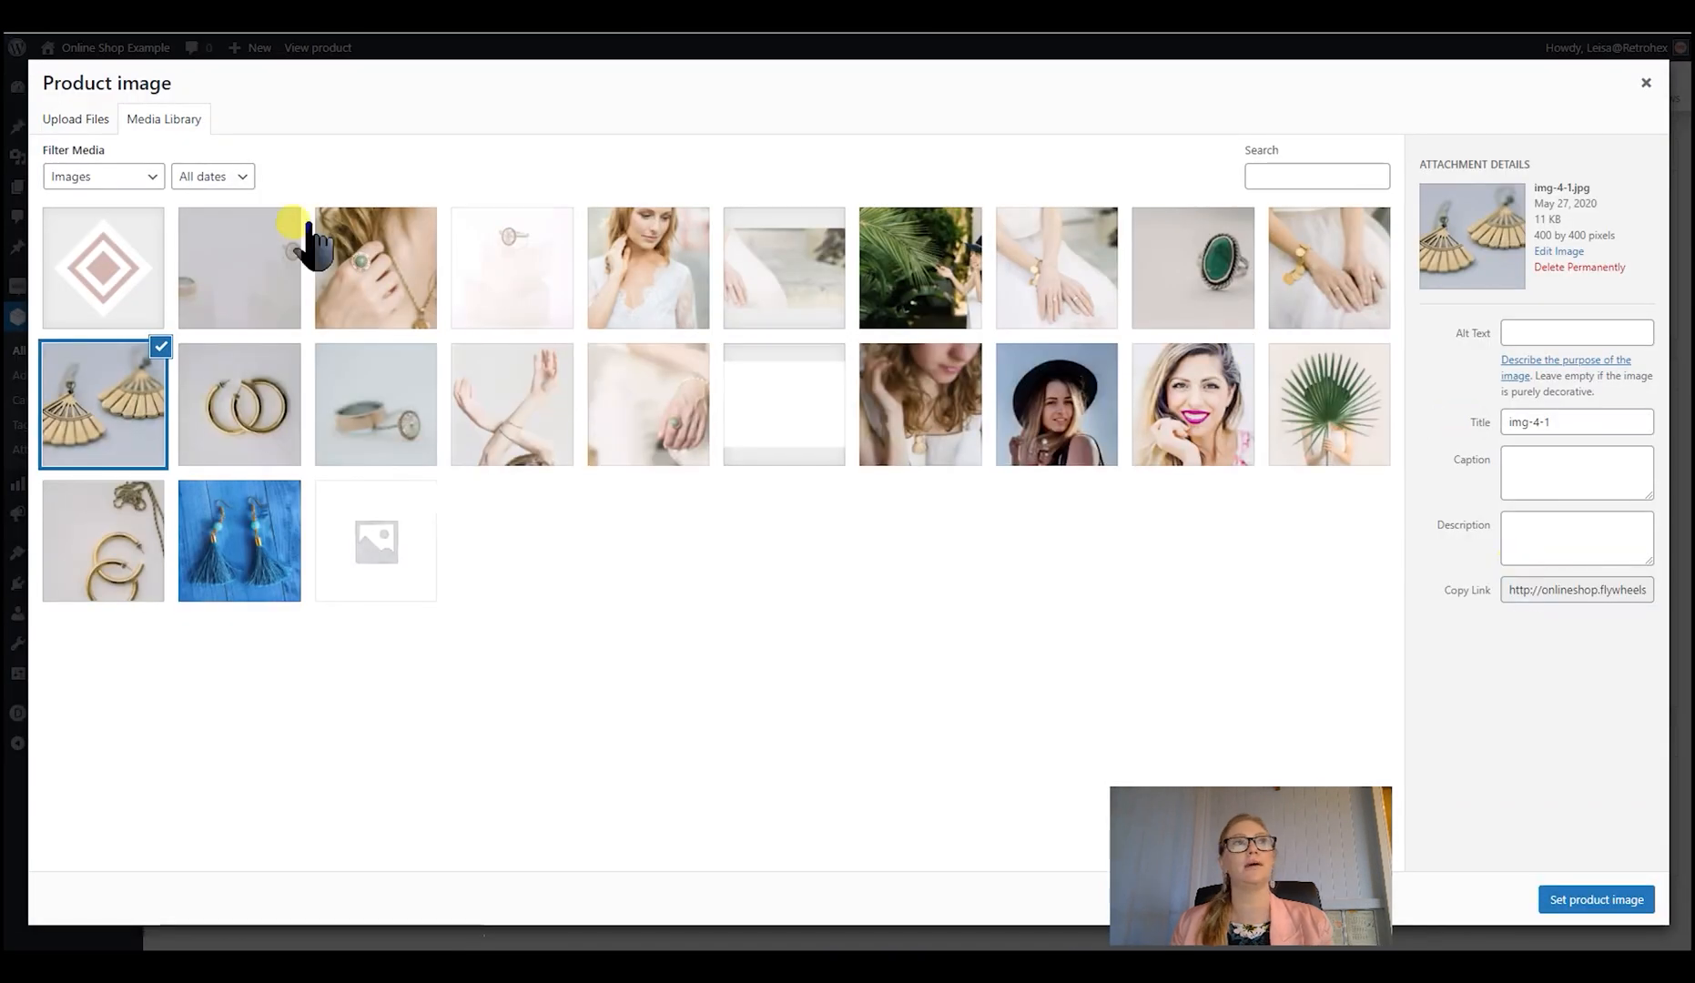
pyautogui.click(68, 420)
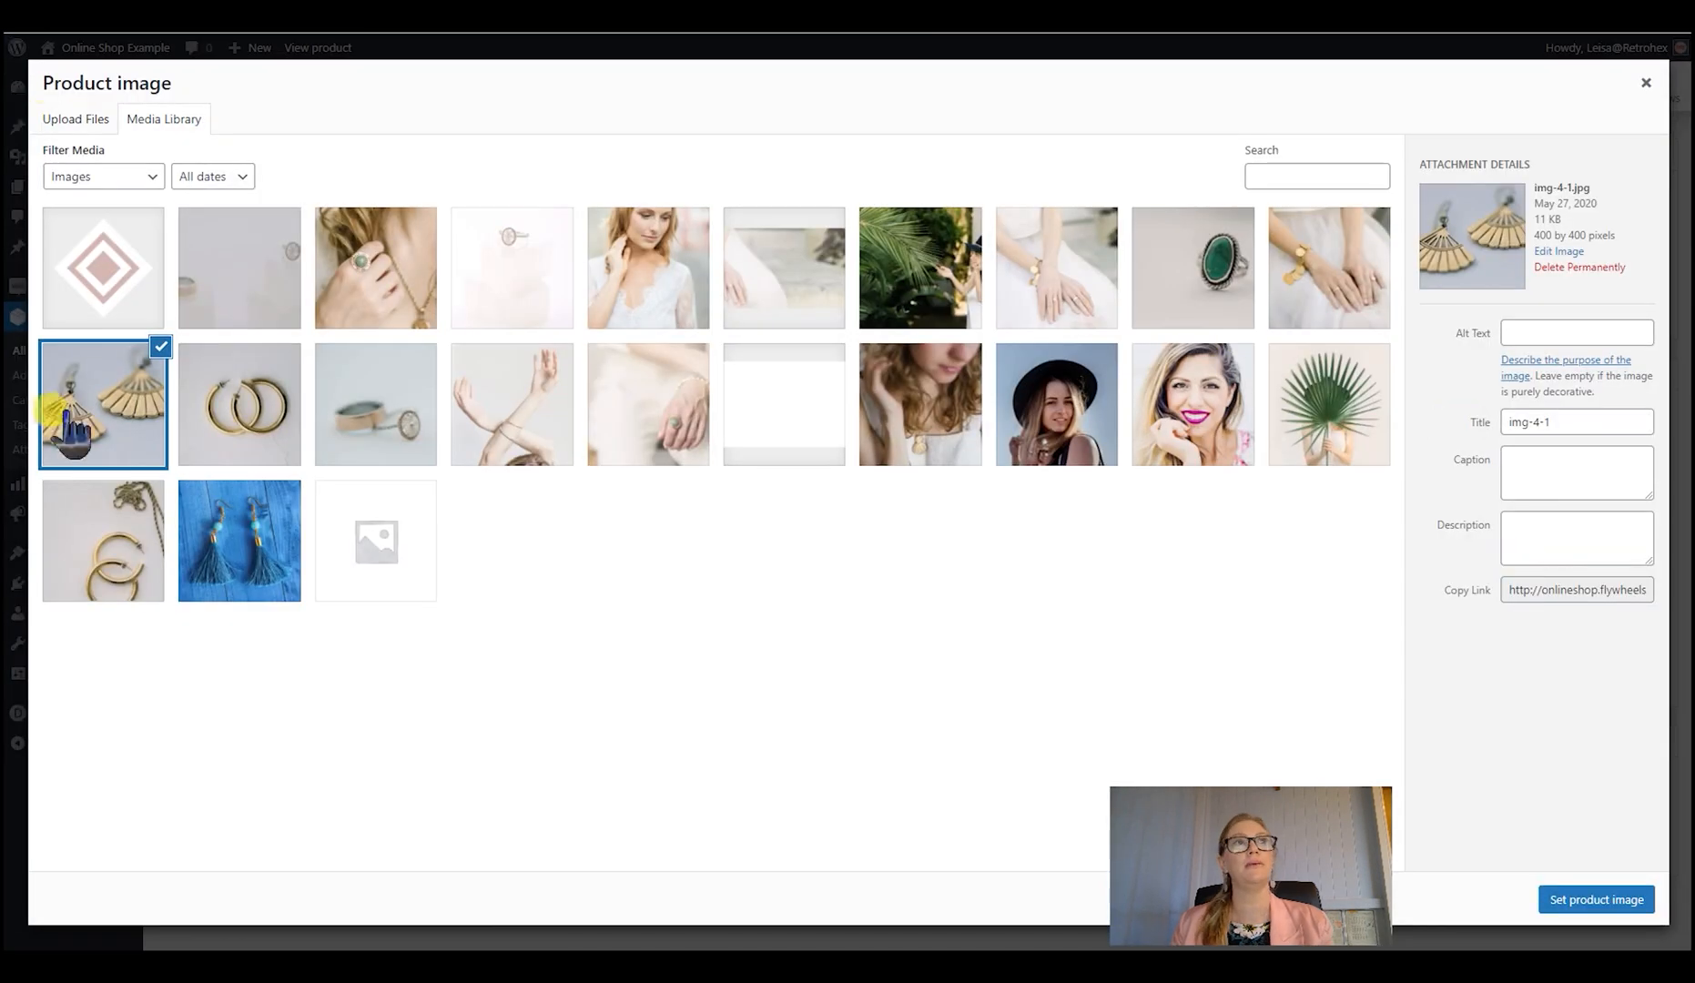
pyautogui.click(1519, 333)
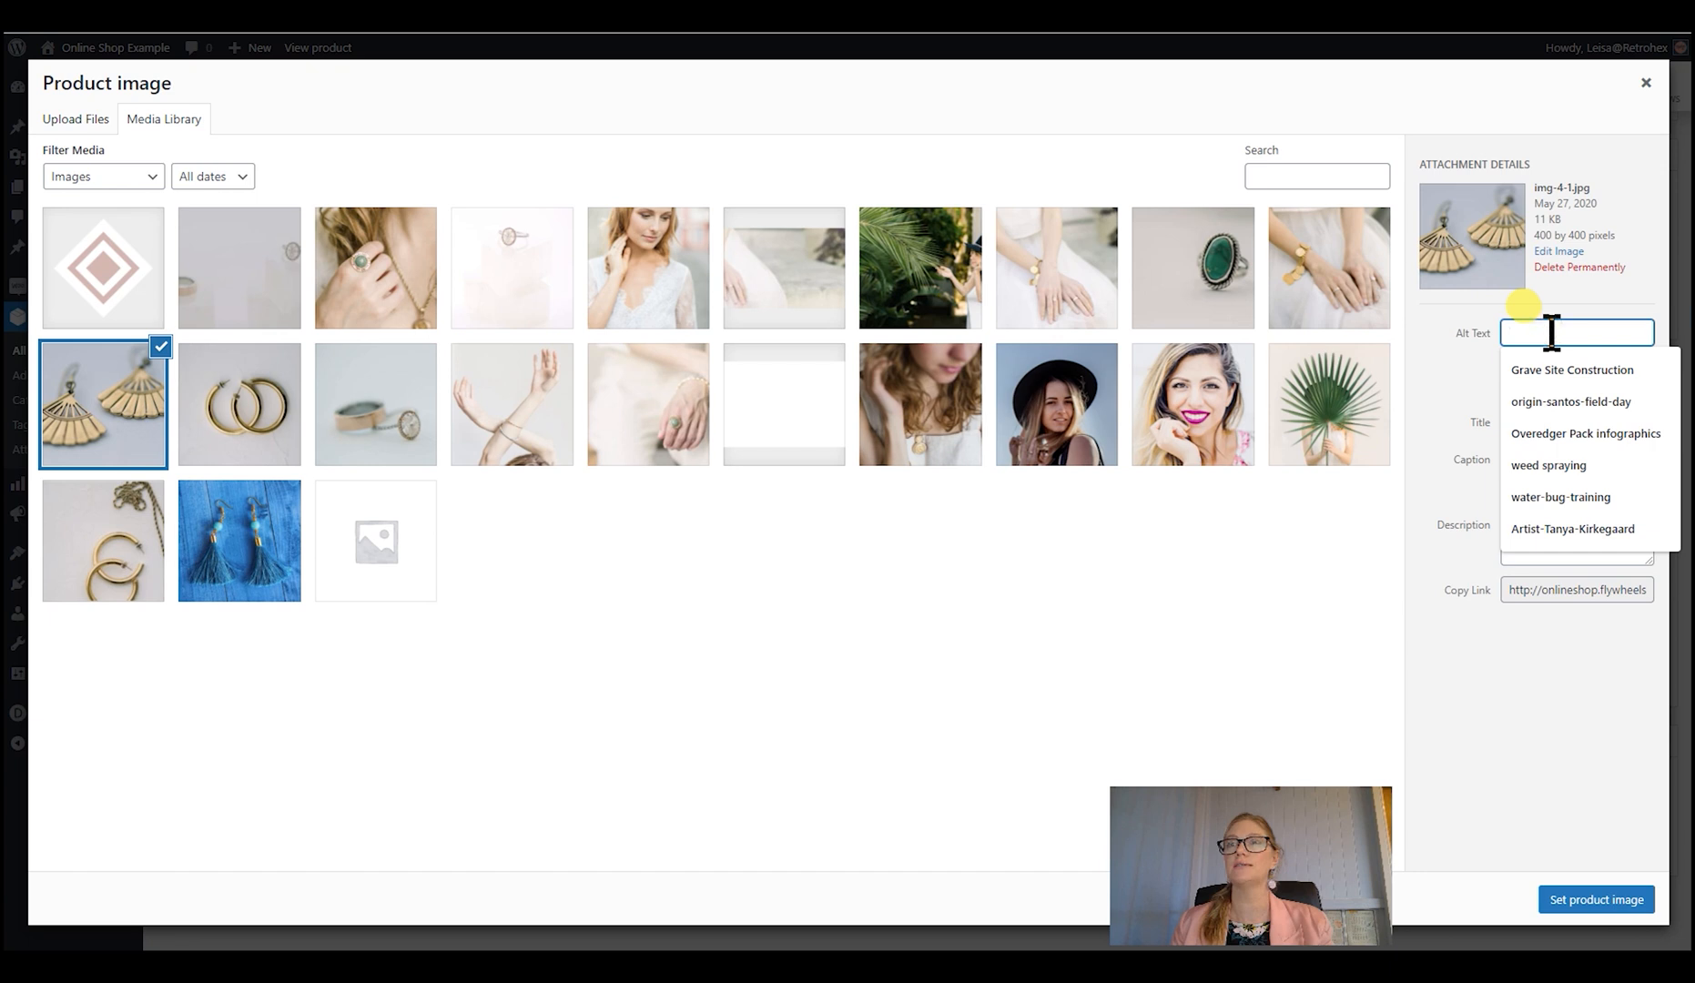
pyautogui.hotkey('ctrl', 'v')
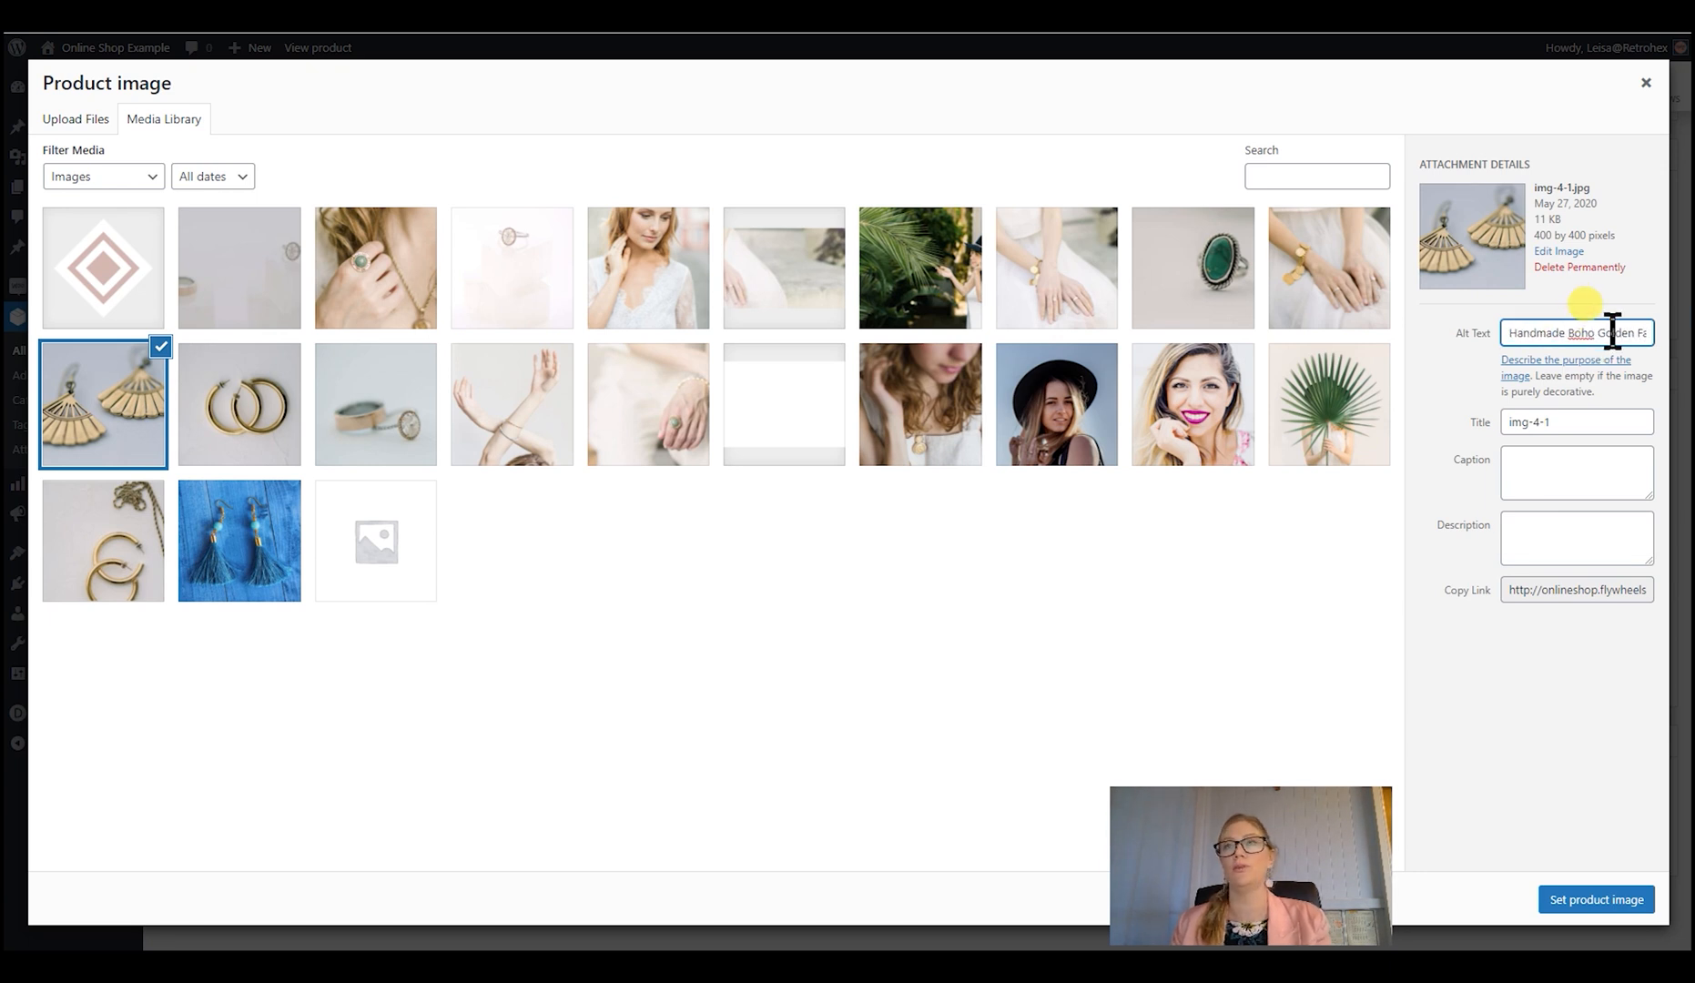
pyautogui.click(1643, 84)
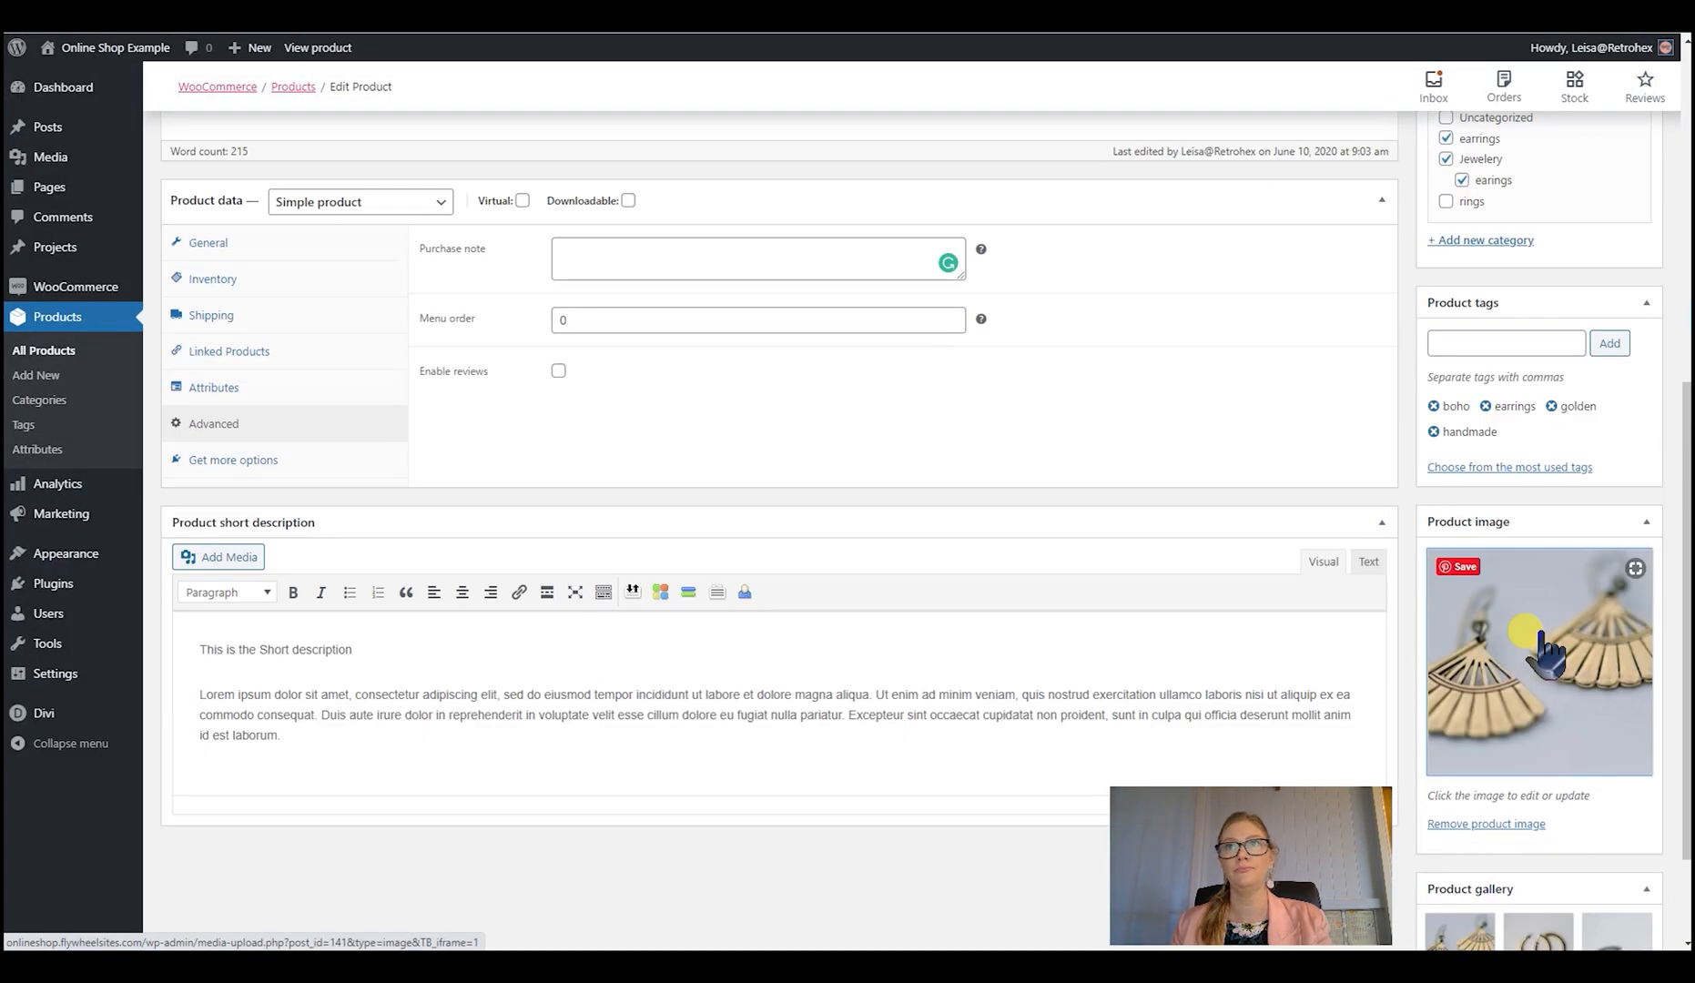
# - Open a preview of the Handmade Boho Golden Fan Earrings draft product page
pyautogui.scroll(2, 1548, 651)
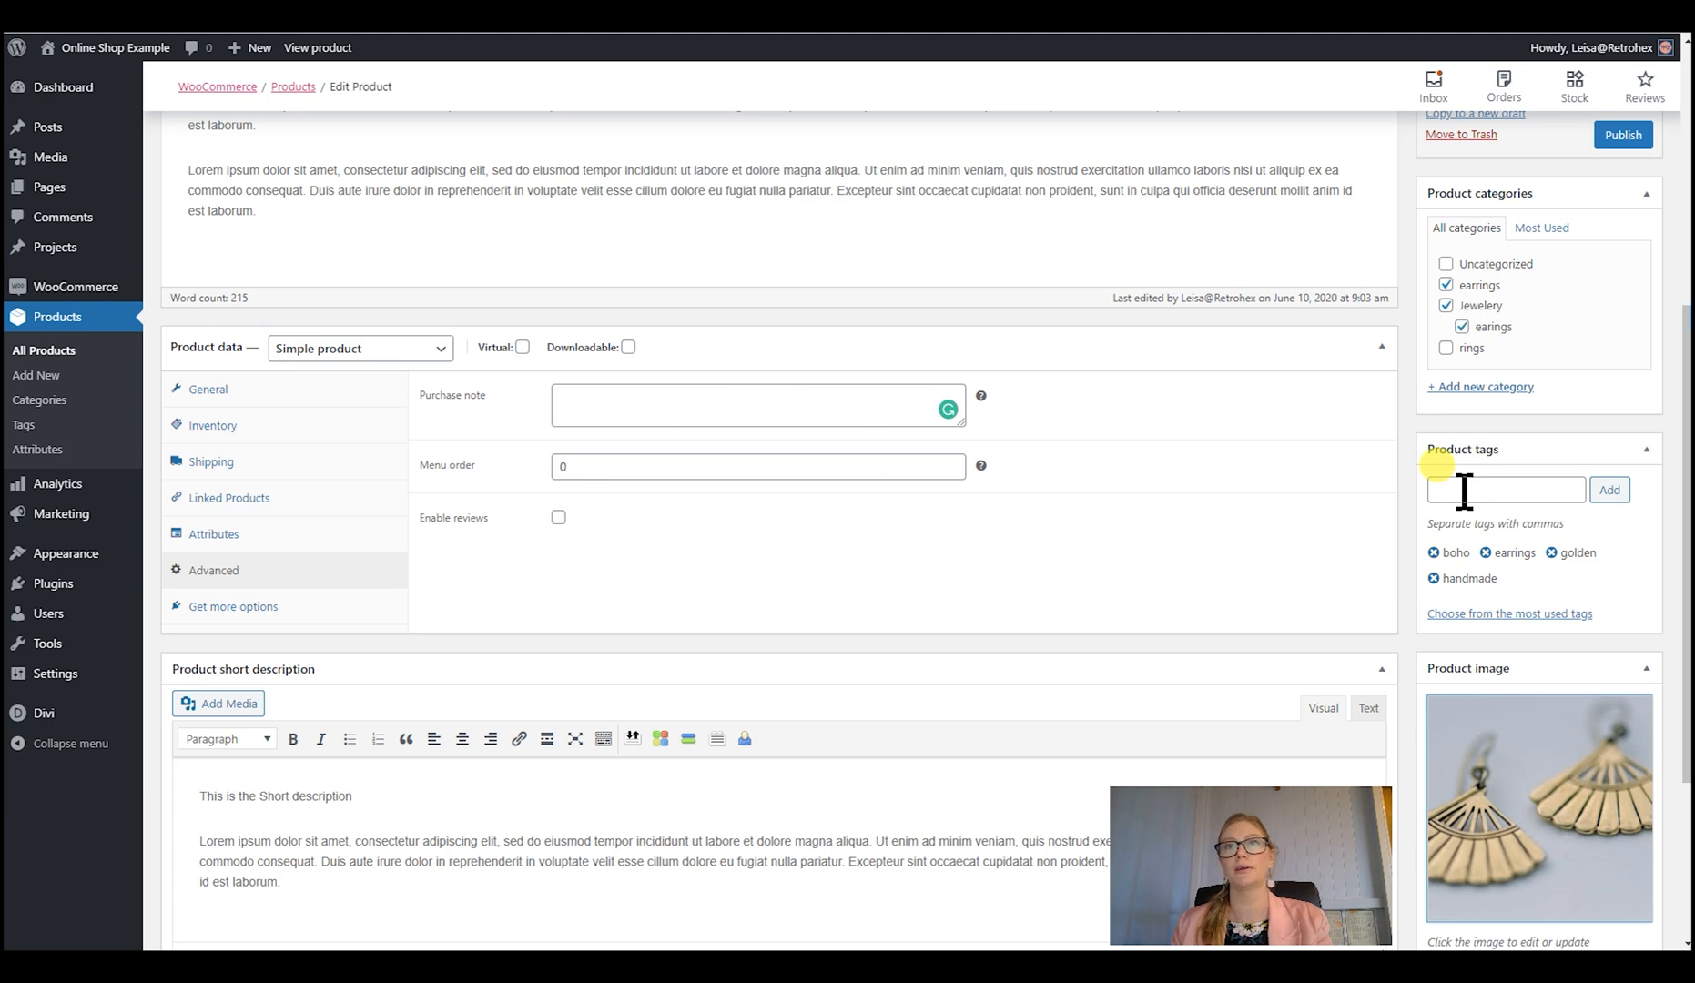
pyautogui.scroll(2, 1463, 489)
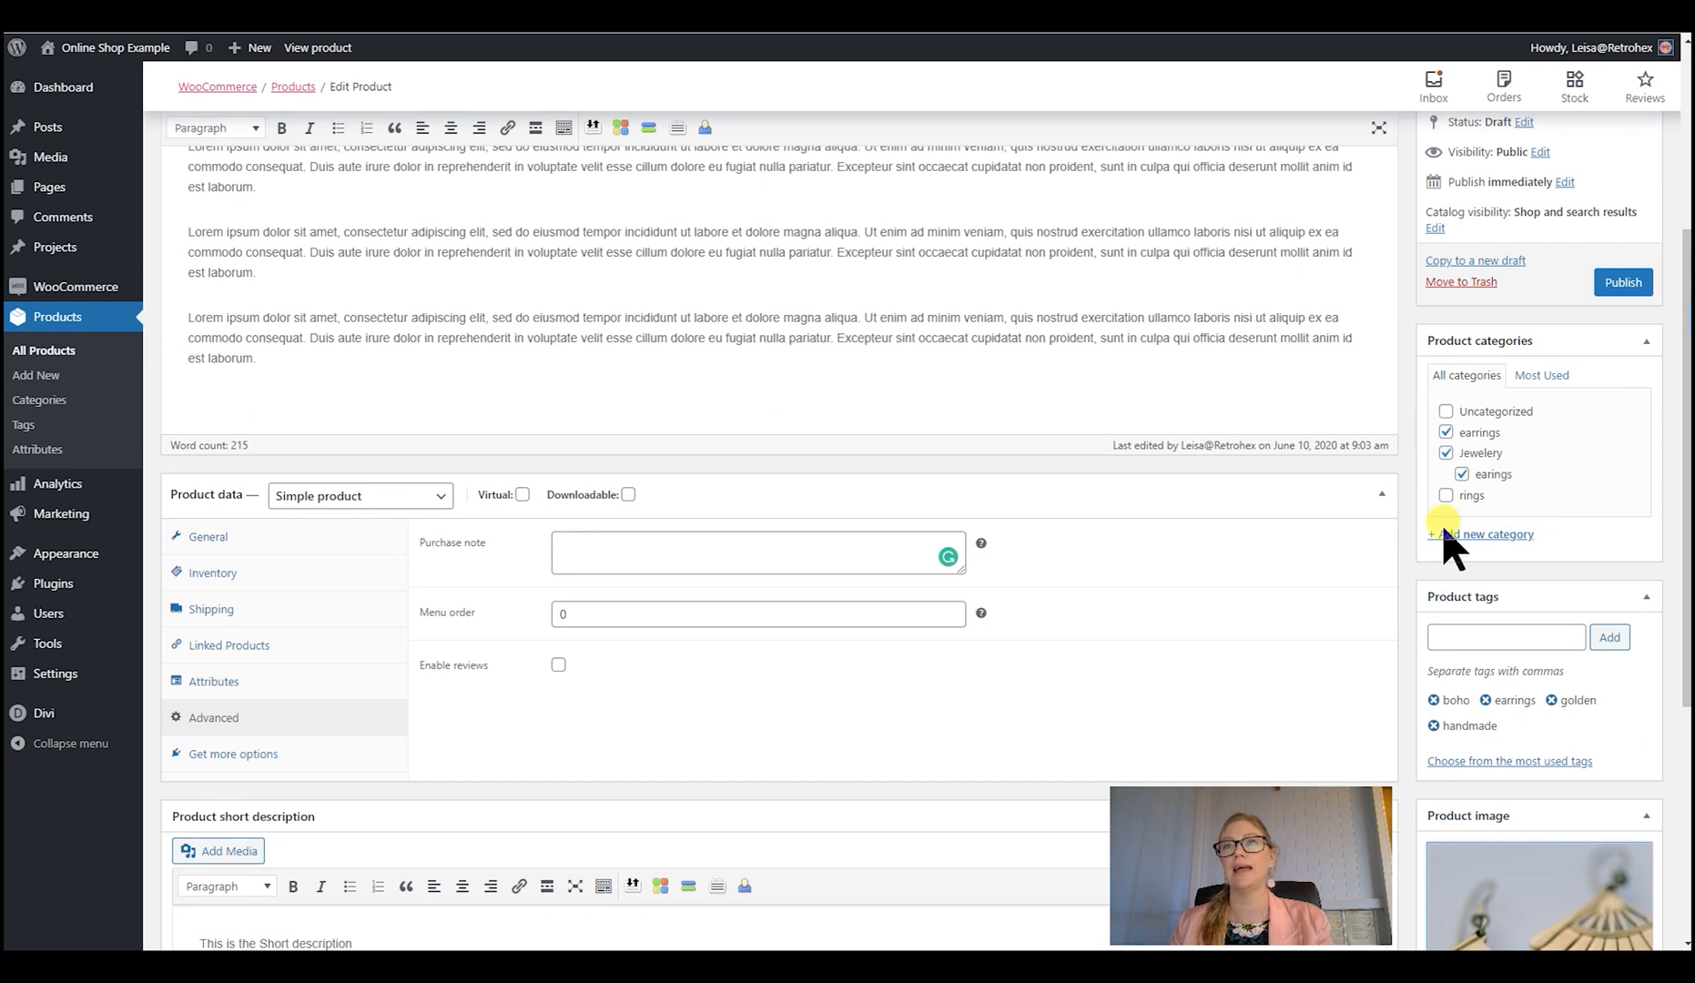
pyautogui.scroll(3, 1549, 530)
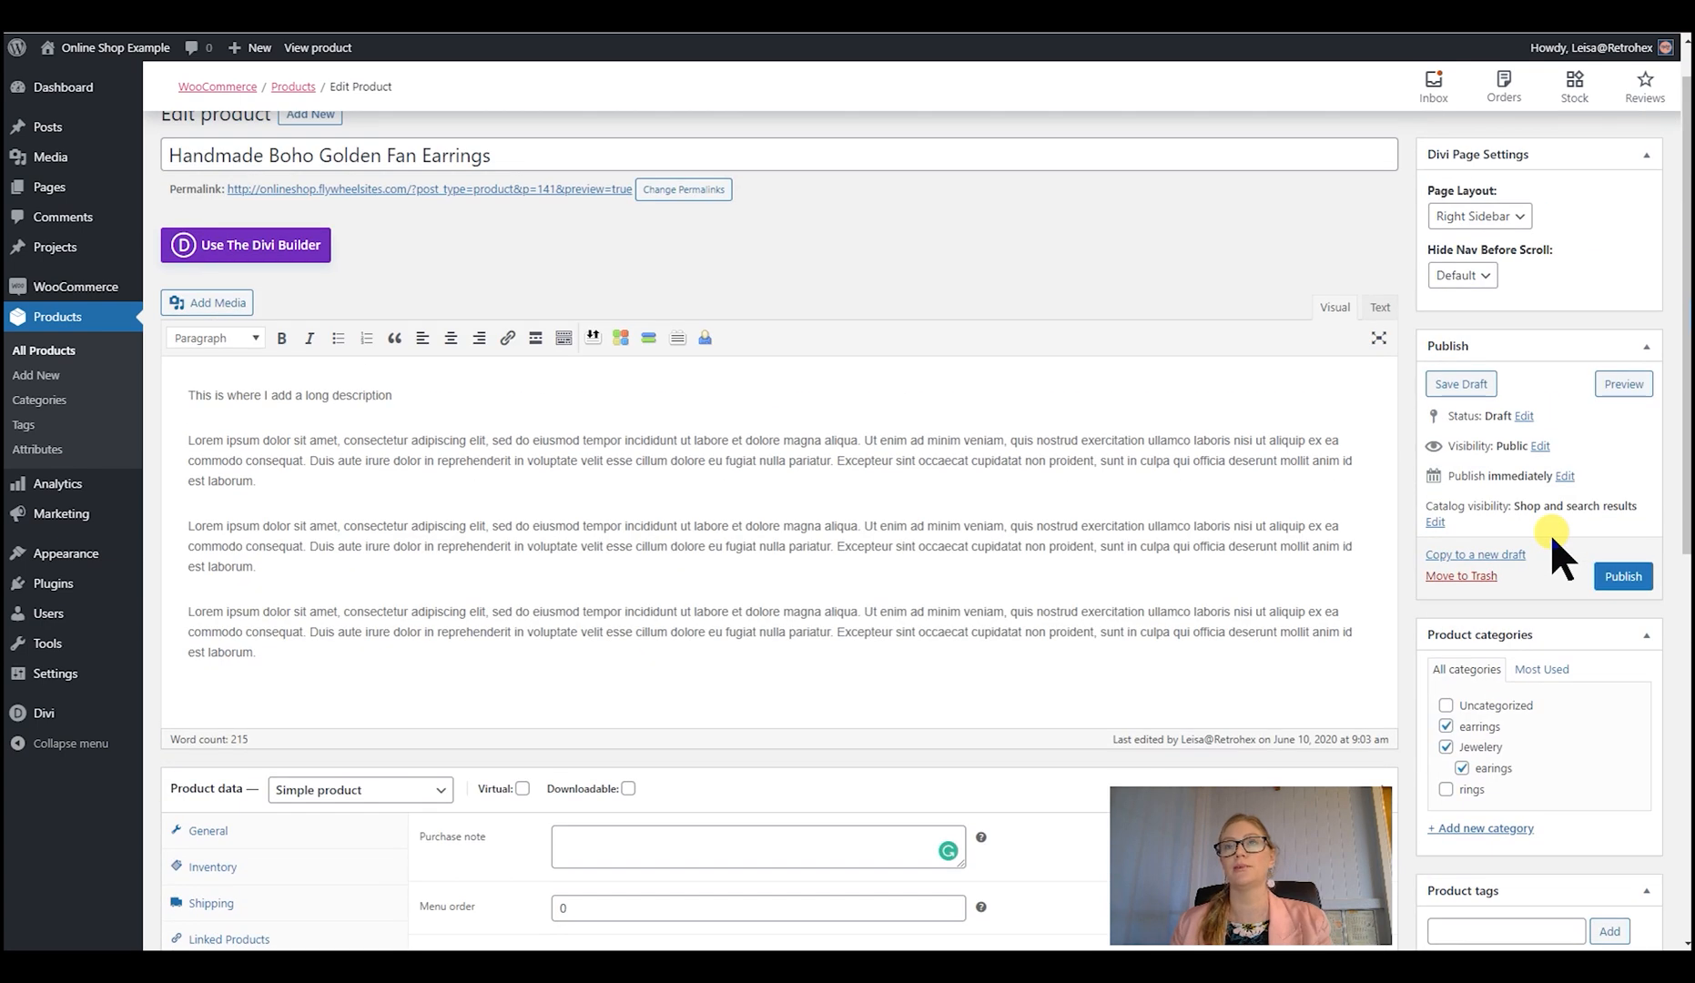
pyautogui.scroll(1, 1552, 537)
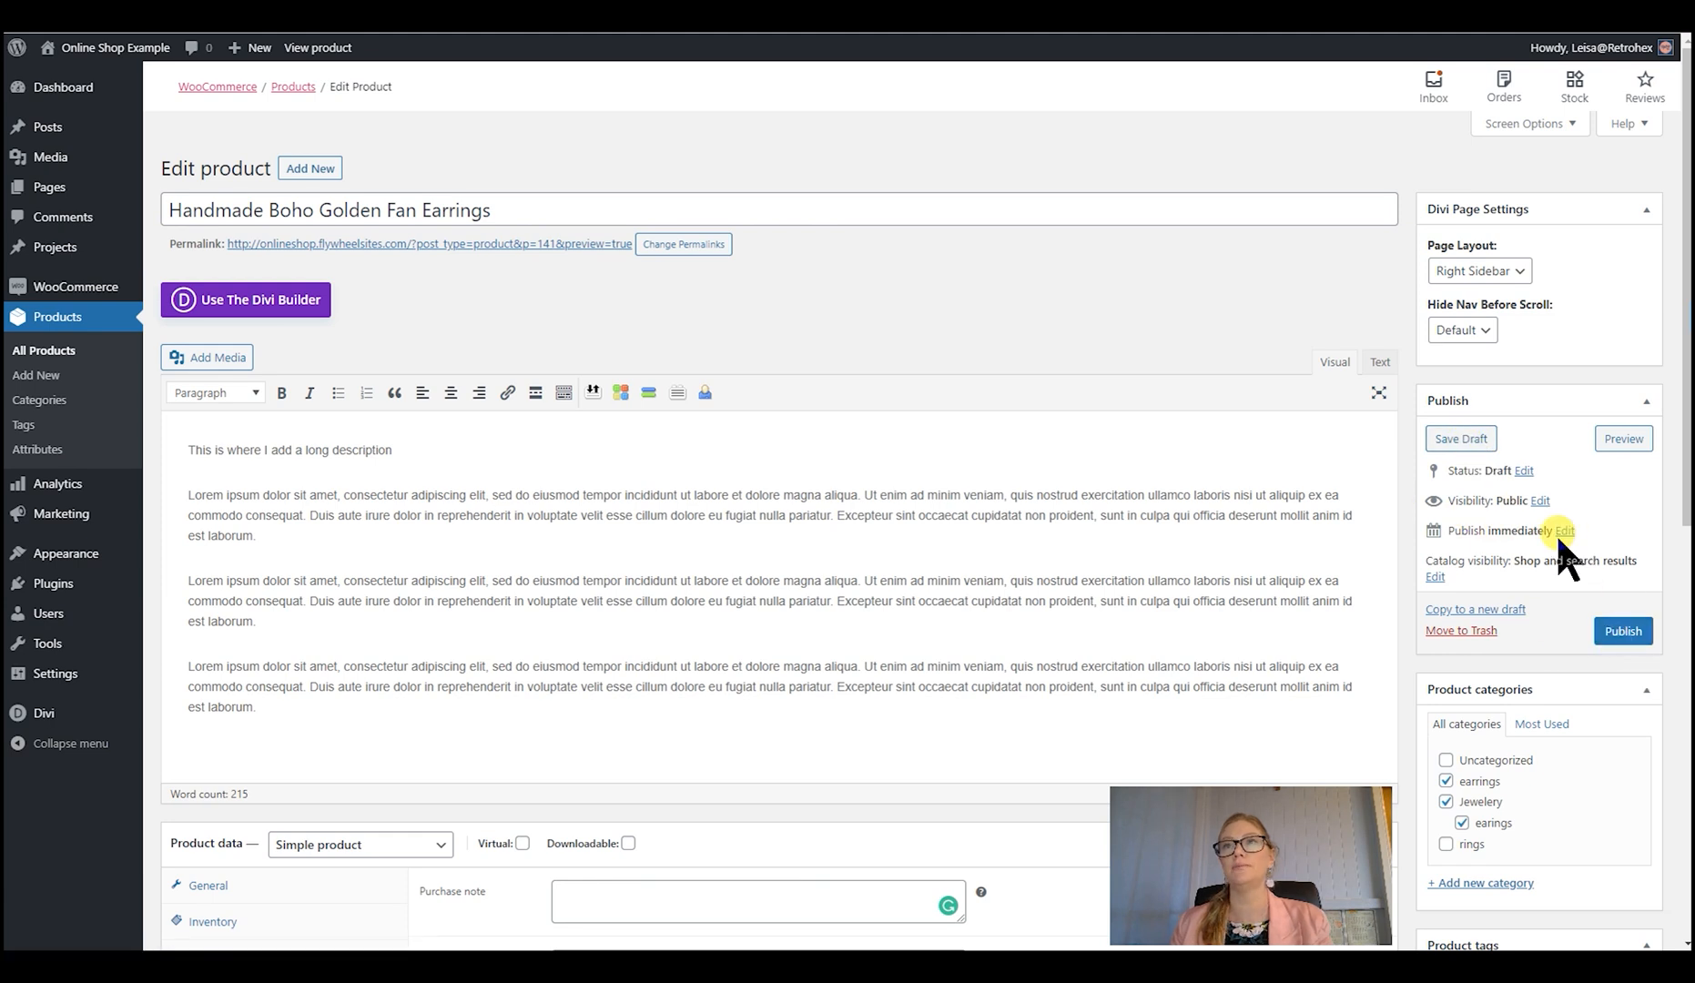
pyautogui.click(1619, 442)
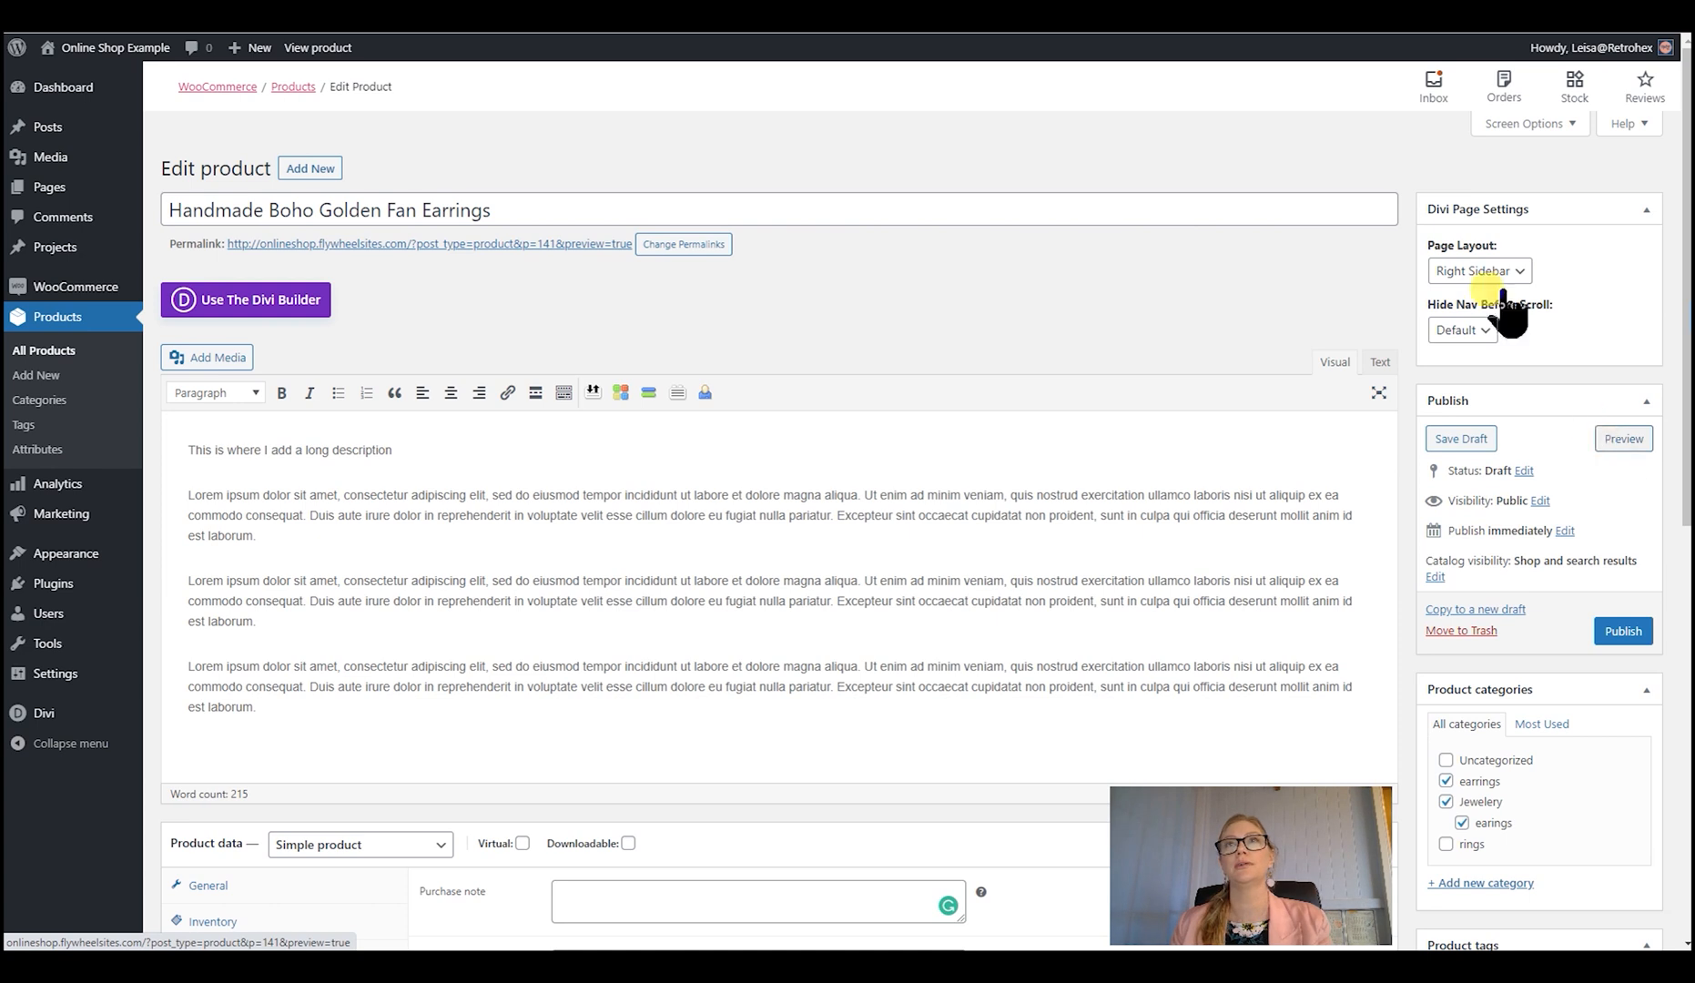